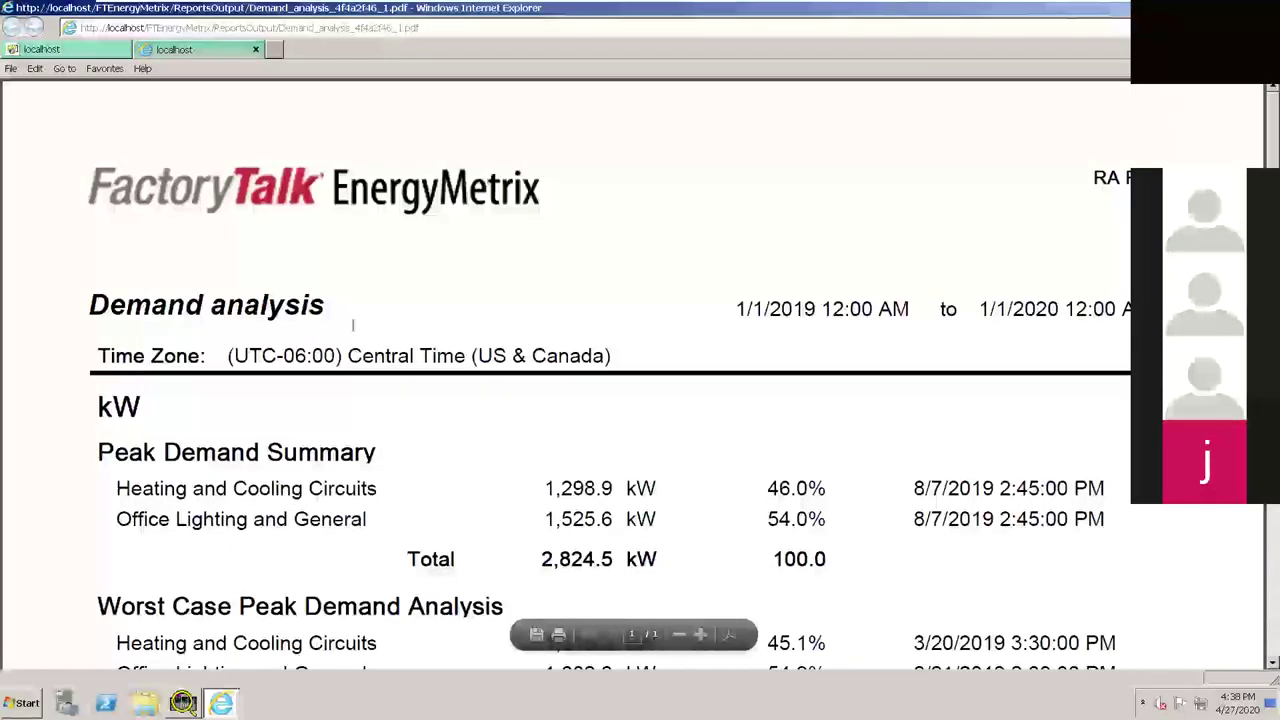
Highlight the Peak Demand Summary rows for Heating and Cooling and Office Lighting and General
scroll(540, 410, down, 2)
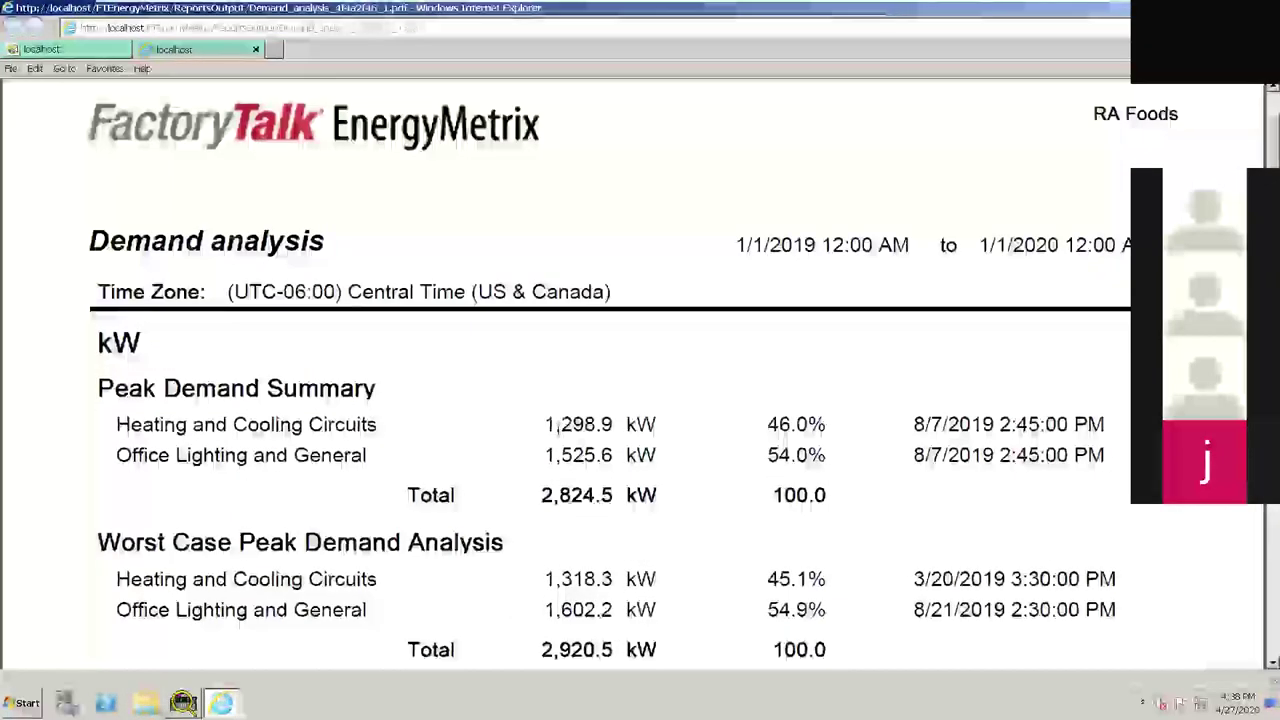
scroll(540, 410, down, 2)
drag(98, 318, 422, 409)
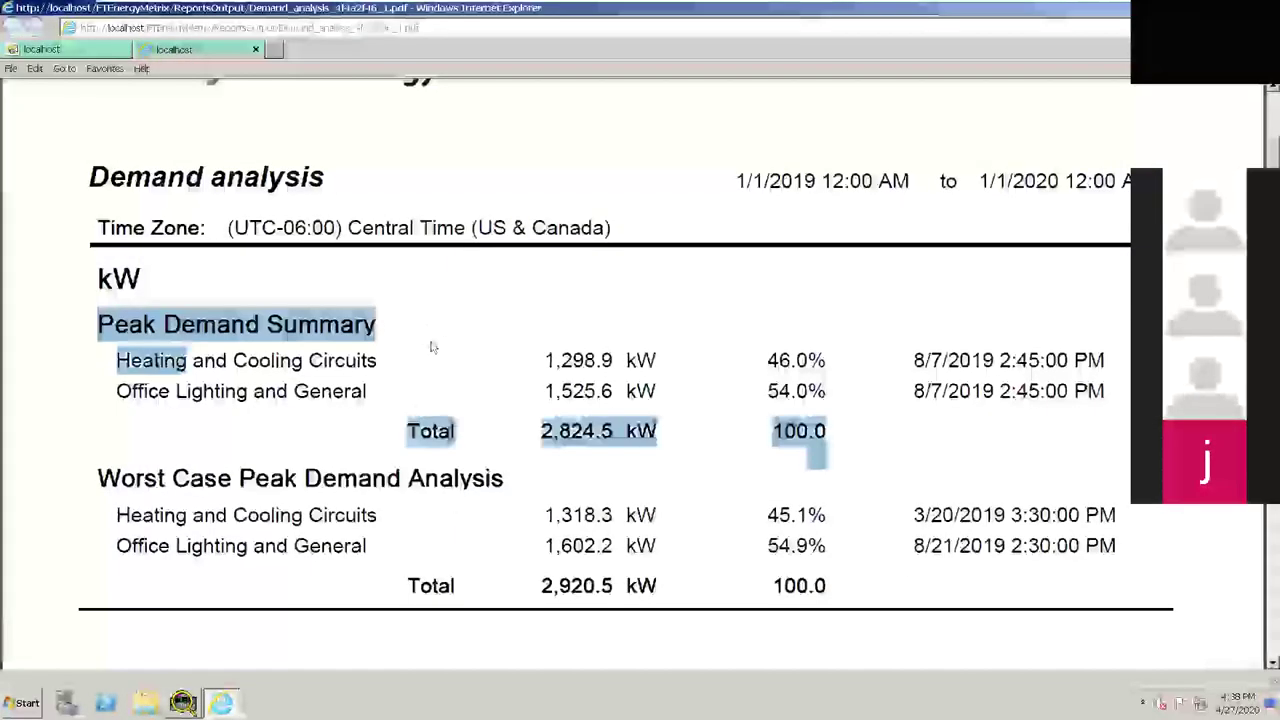
drag(116, 360, 303, 366)
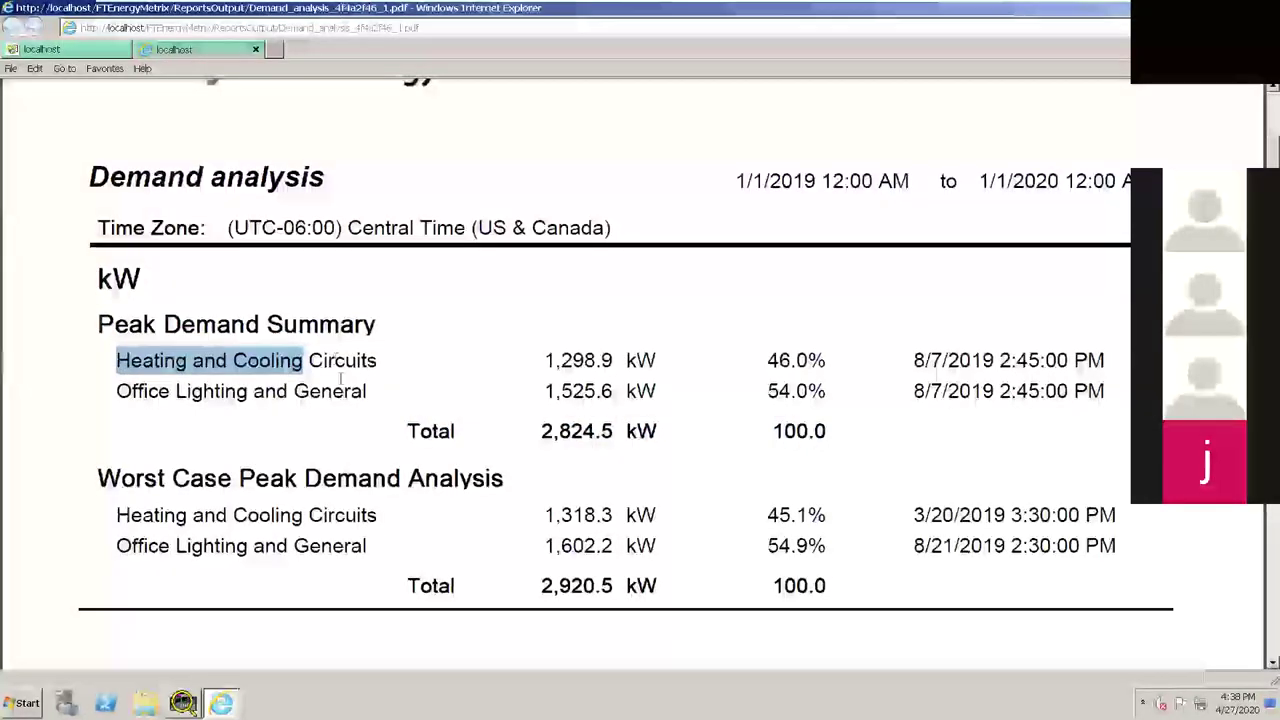
drag(117, 392, 288, 428)
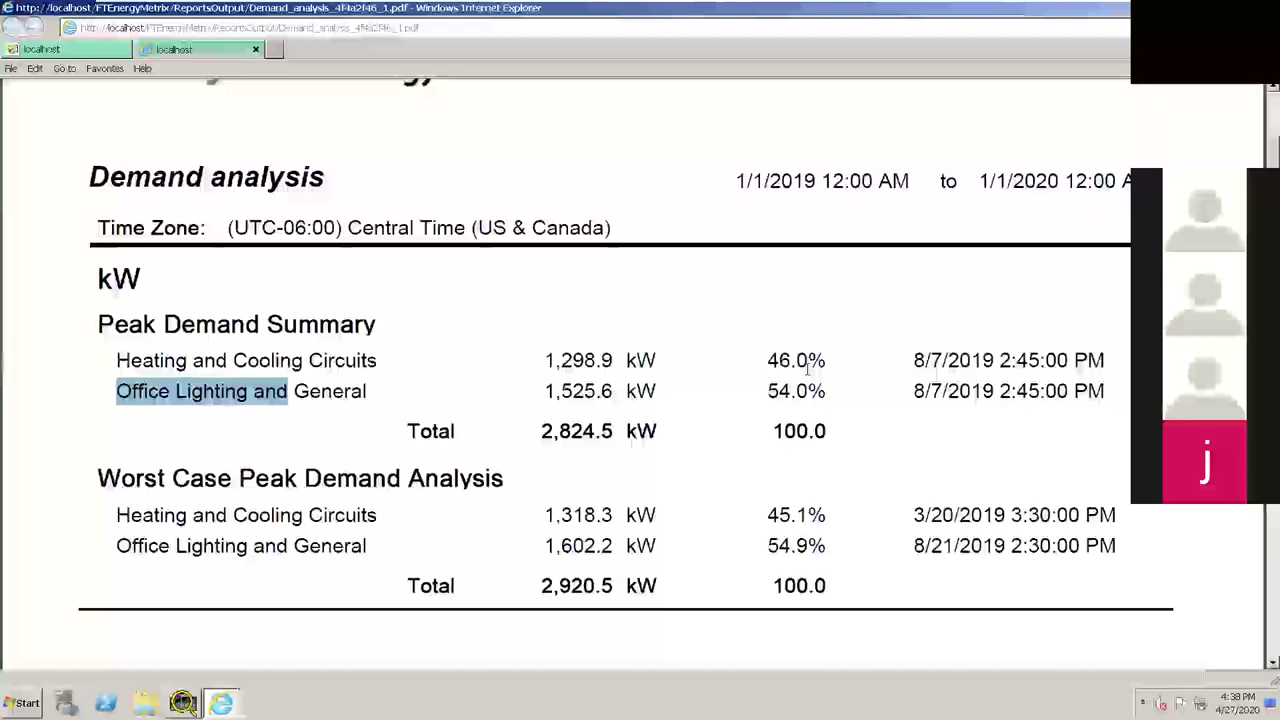
scroll(632, 440, down, 2)
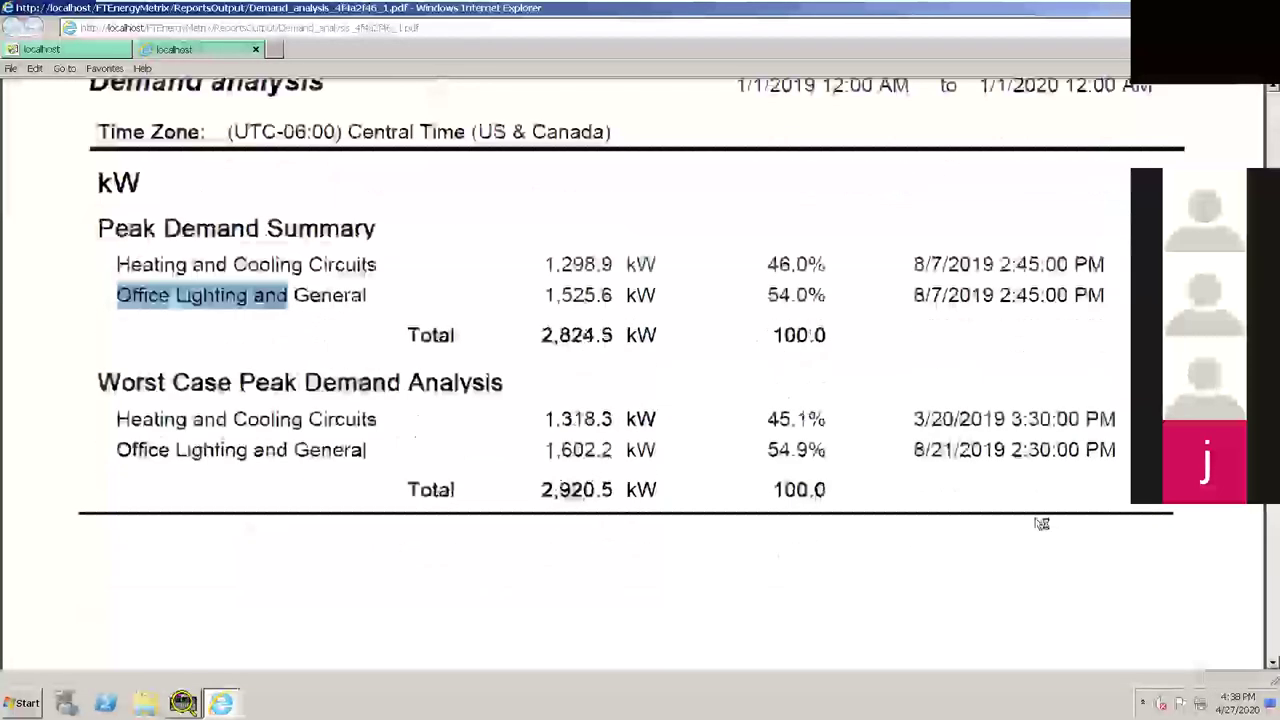
drag(98, 382, 400, 383)
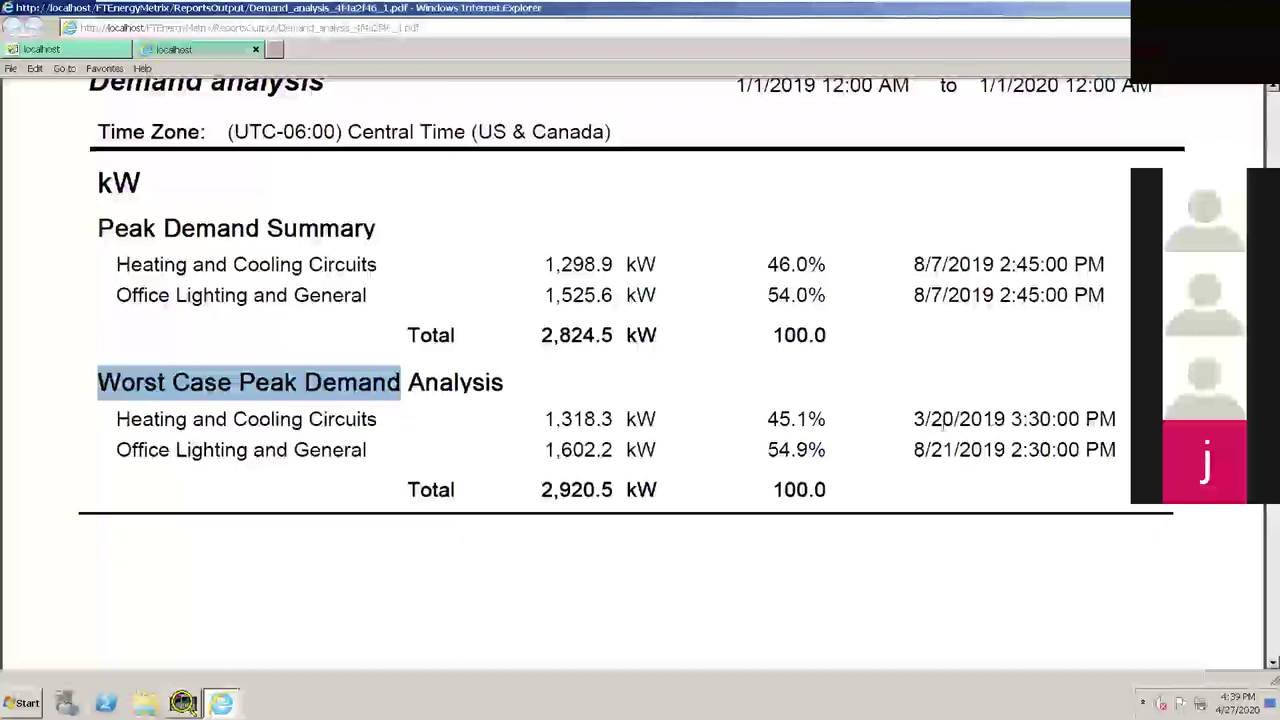
Highlight the 3/20/2019 3:30:00 PM peak date, then close the PDF report
double_click(943, 420)
scroll(449, 334, up, 3)
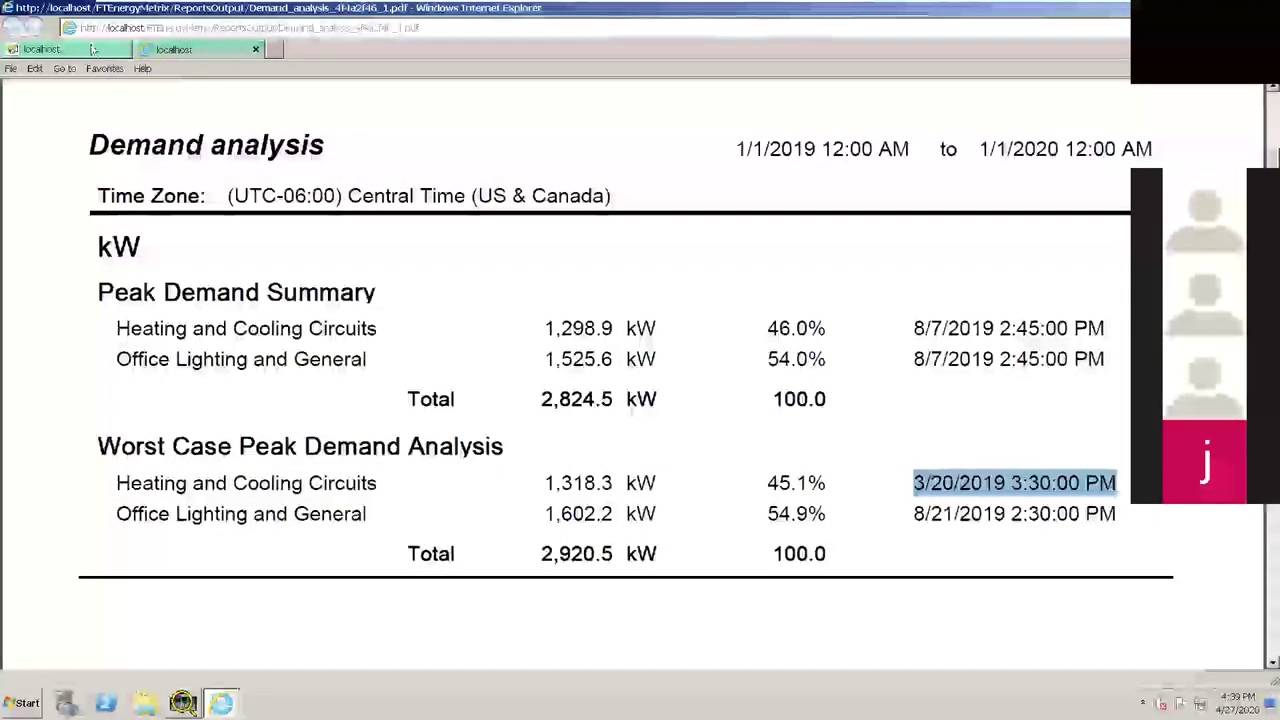
scroll(409, 386, up, 1)
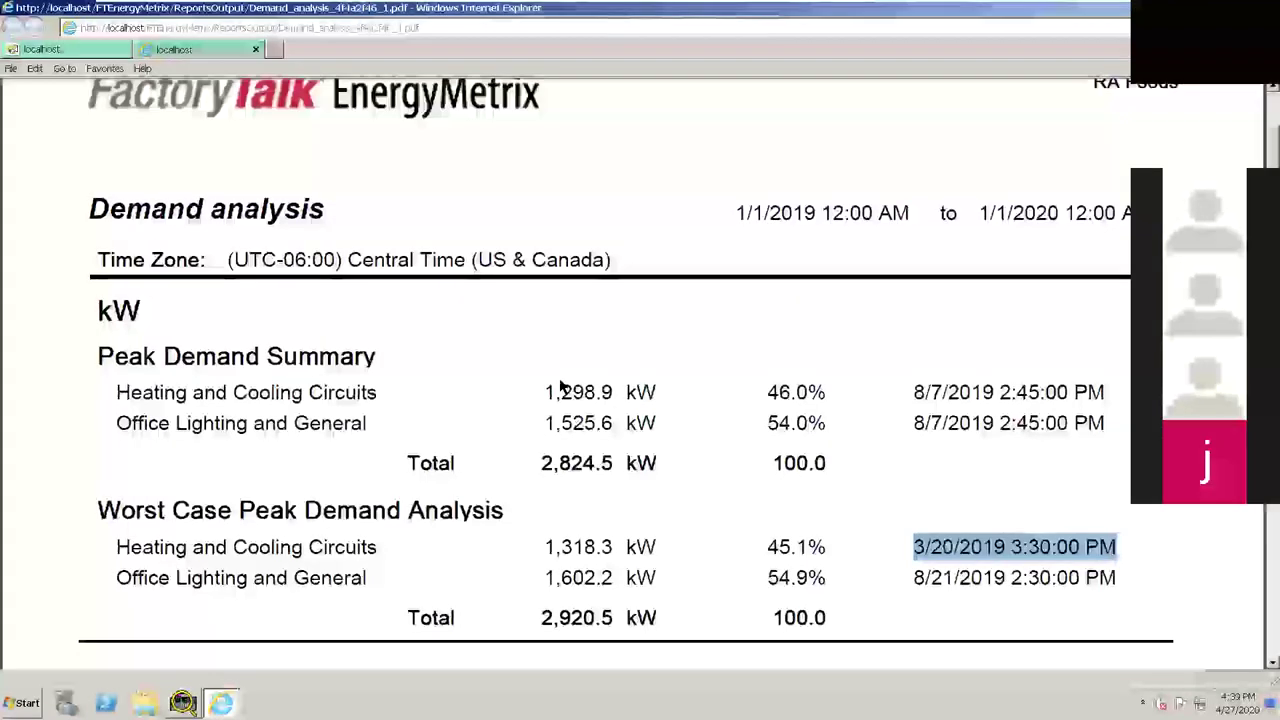
key(ctrl+w)
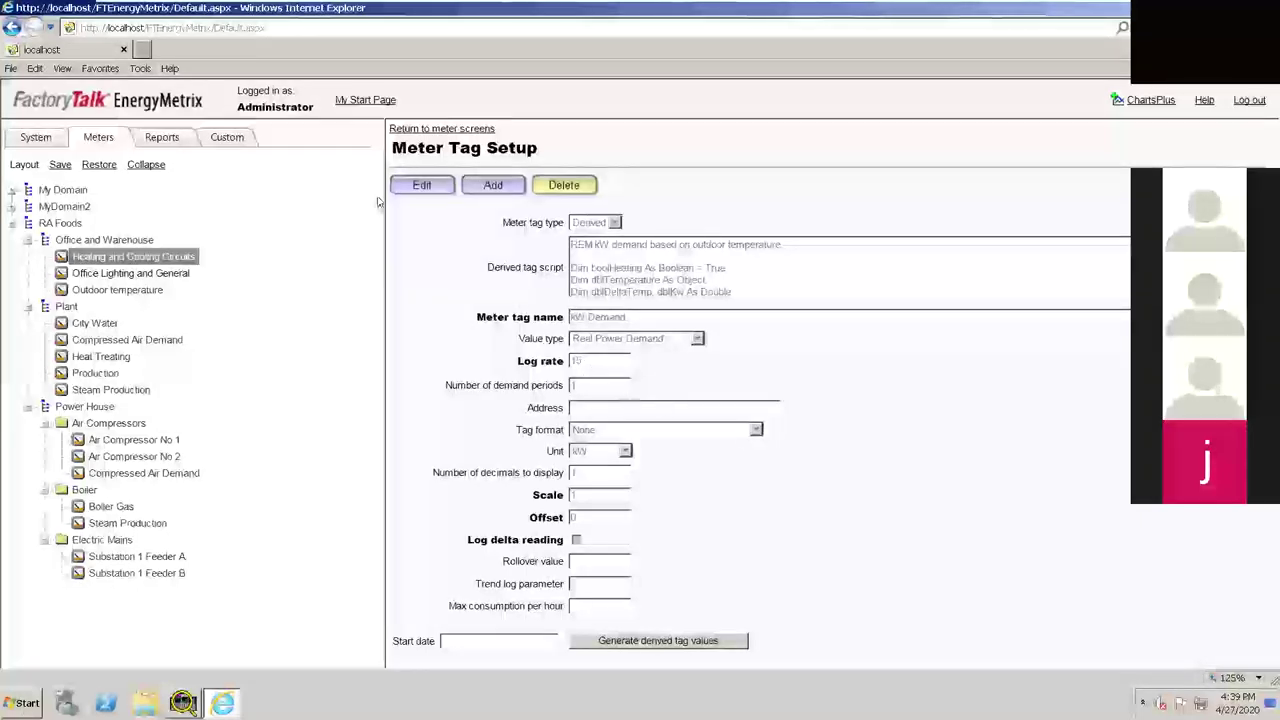
Show the devices under My Domain and open the Device class dropdown on the new device form
click(158, 275)
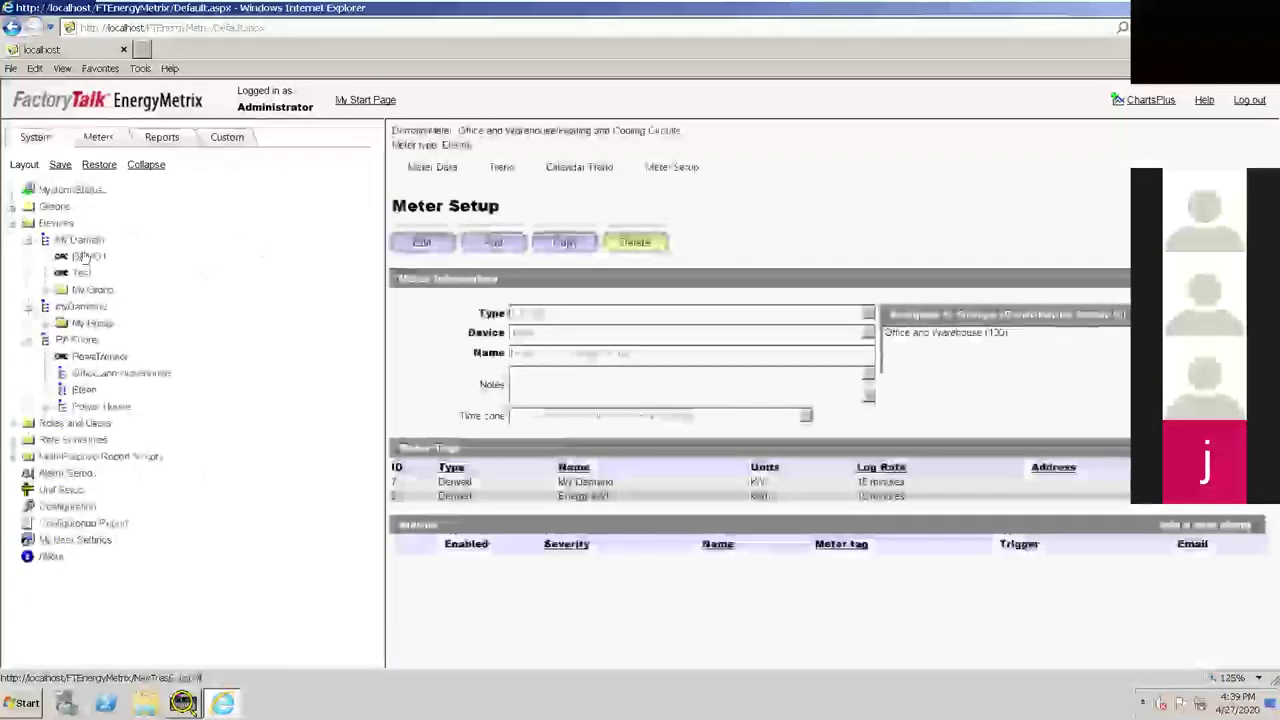
click(79, 240)
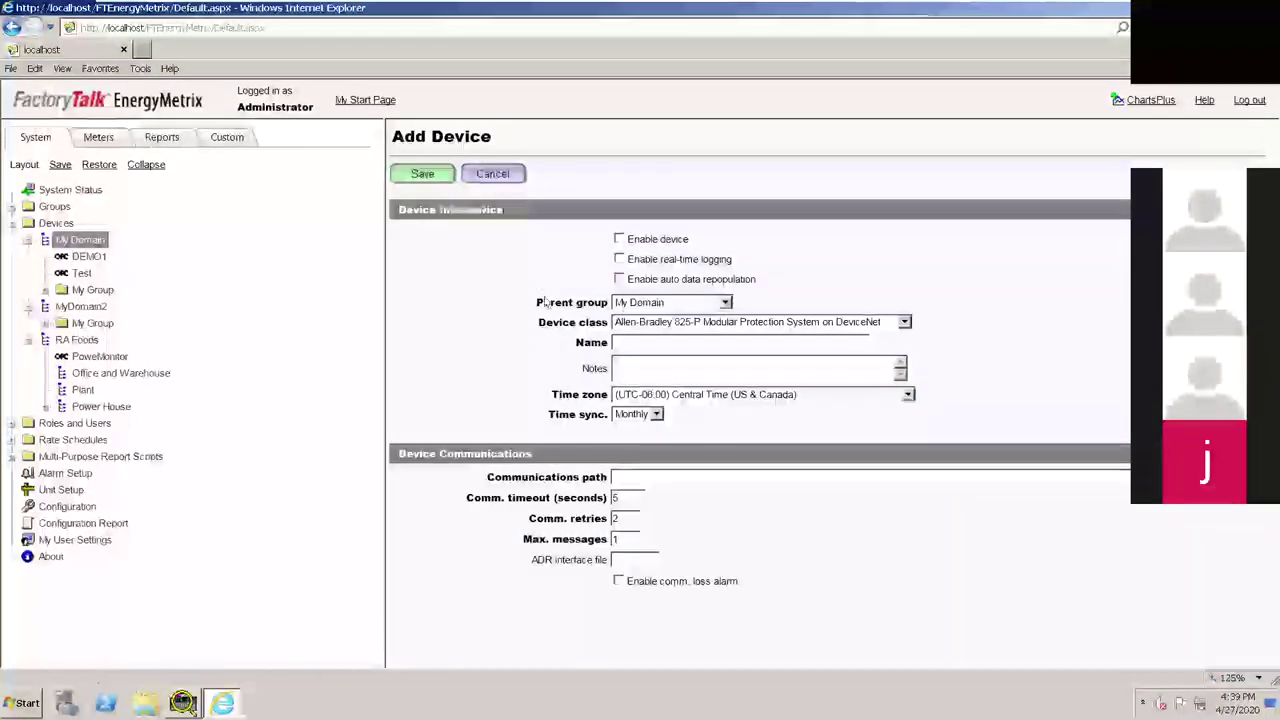
click(904, 322)
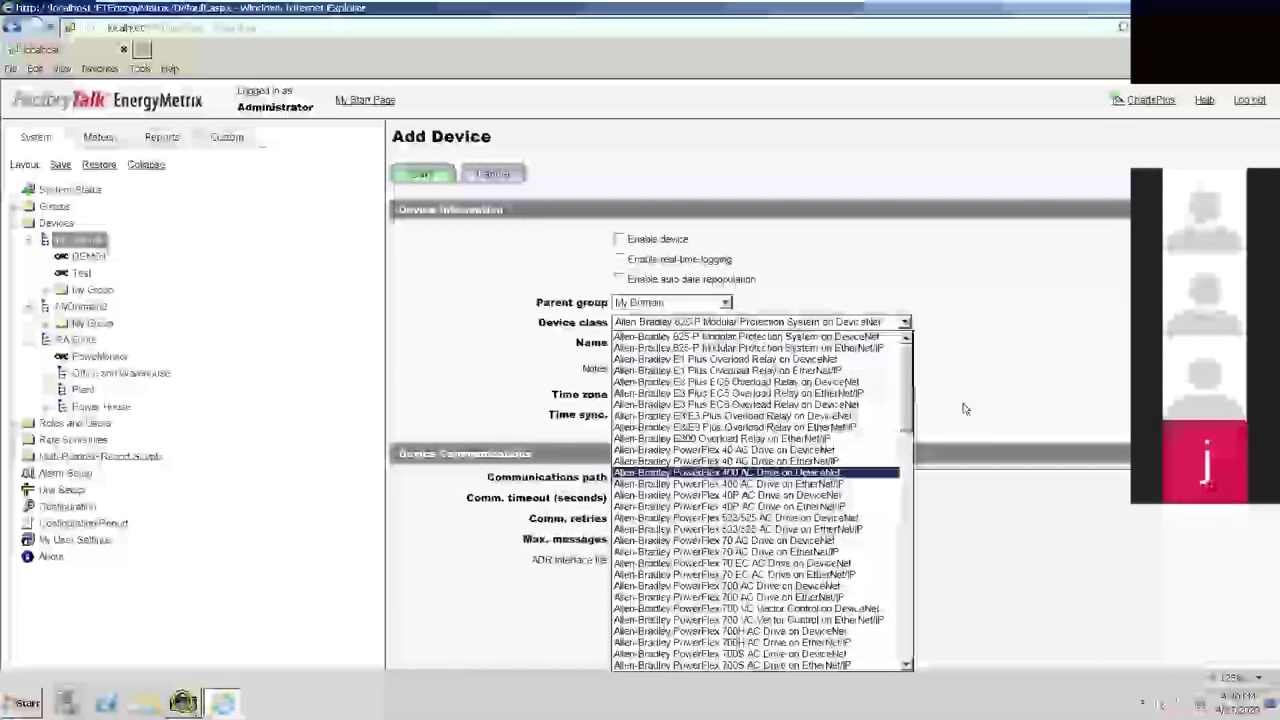
Browse the available device classes and dismiss the list, keeping the default class
scroll(906, 427, down, 4)
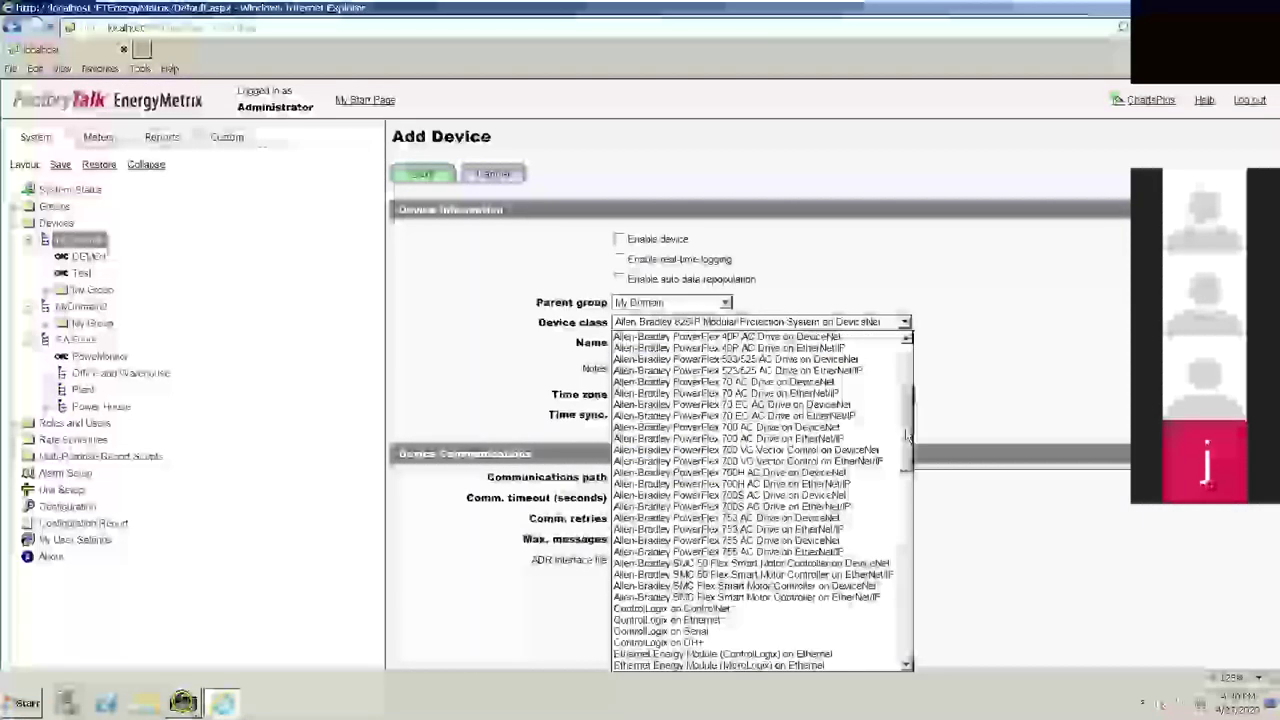
scroll(906, 435, down, 3)
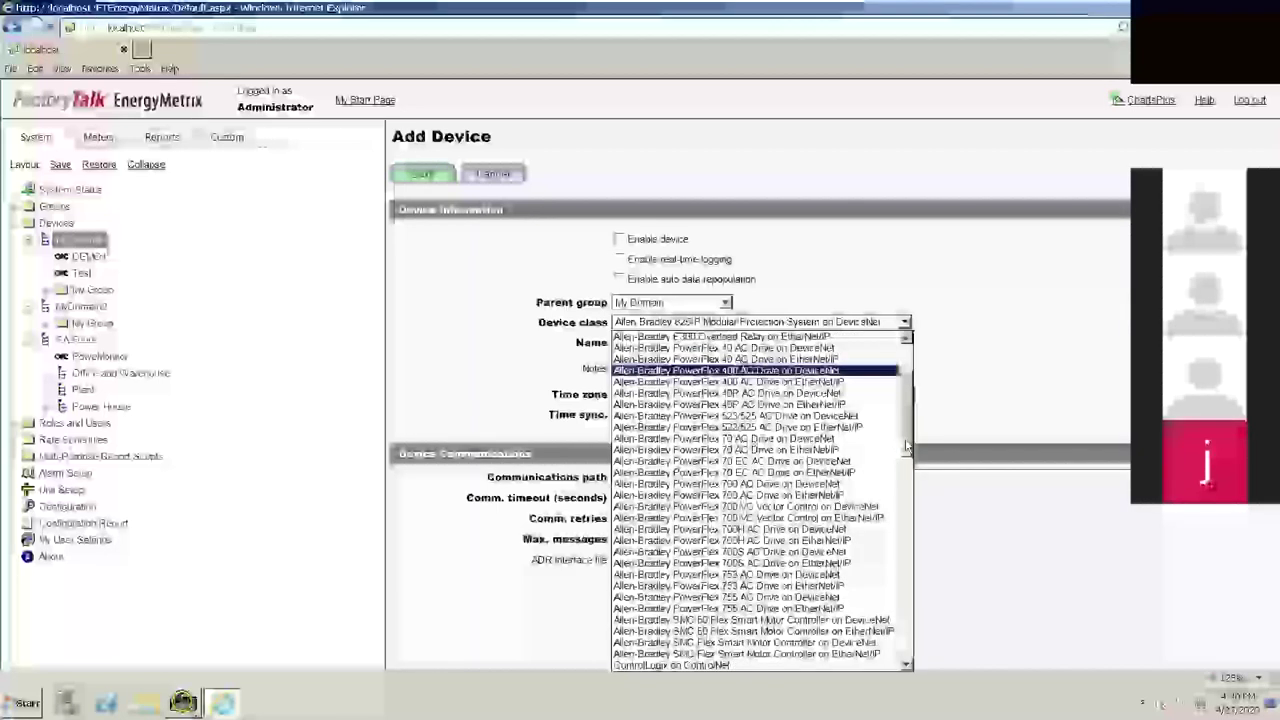
scroll(906, 455, down, 3)
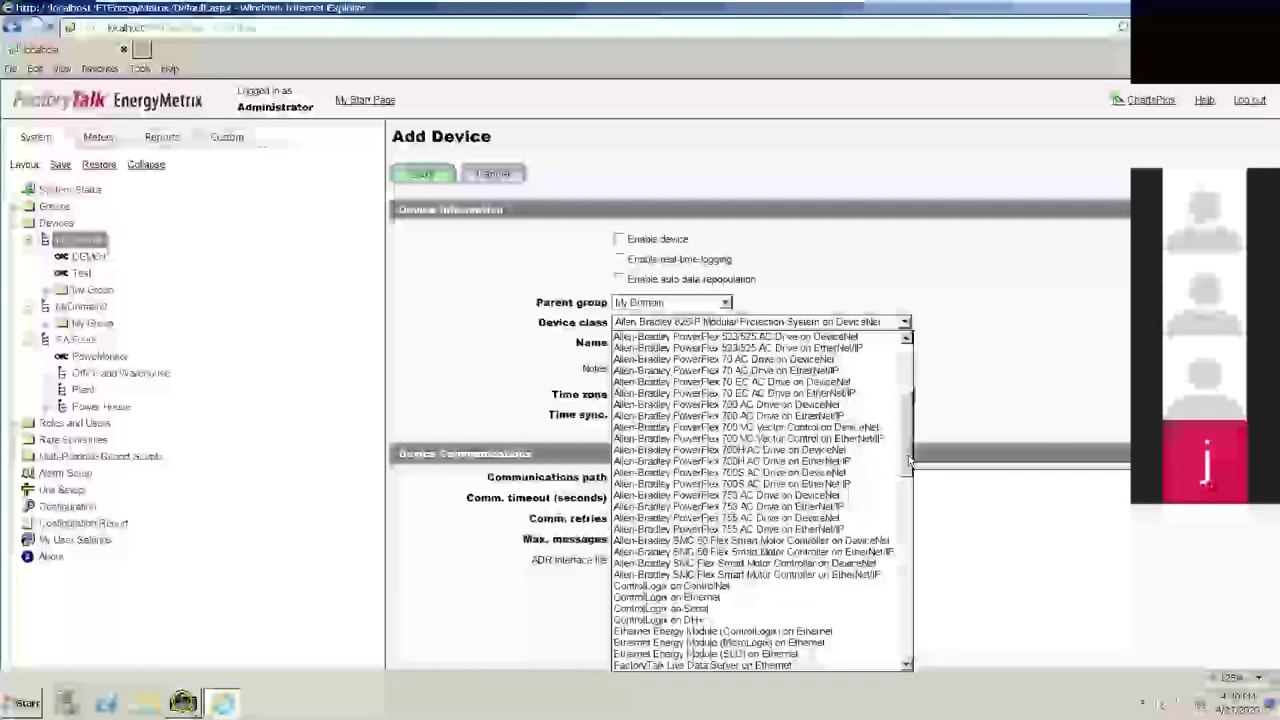
scroll(906, 467, down, 4)
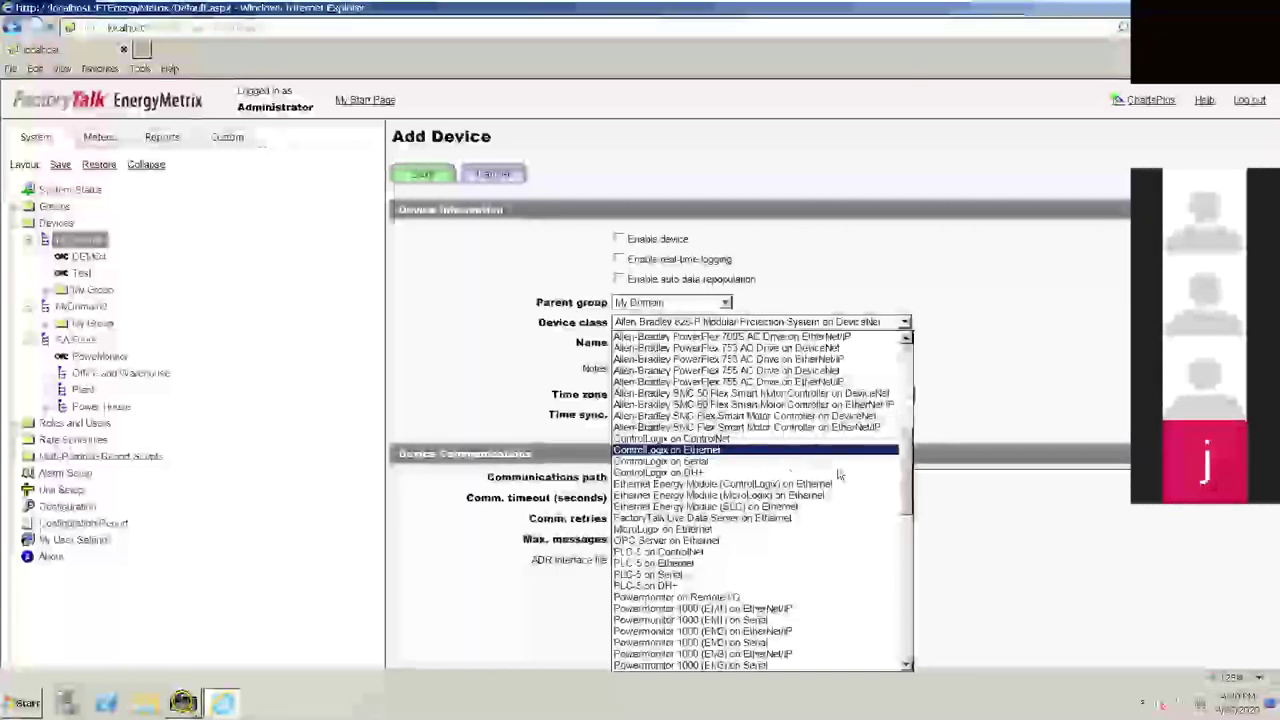
scroll(840, 465, down, 3)
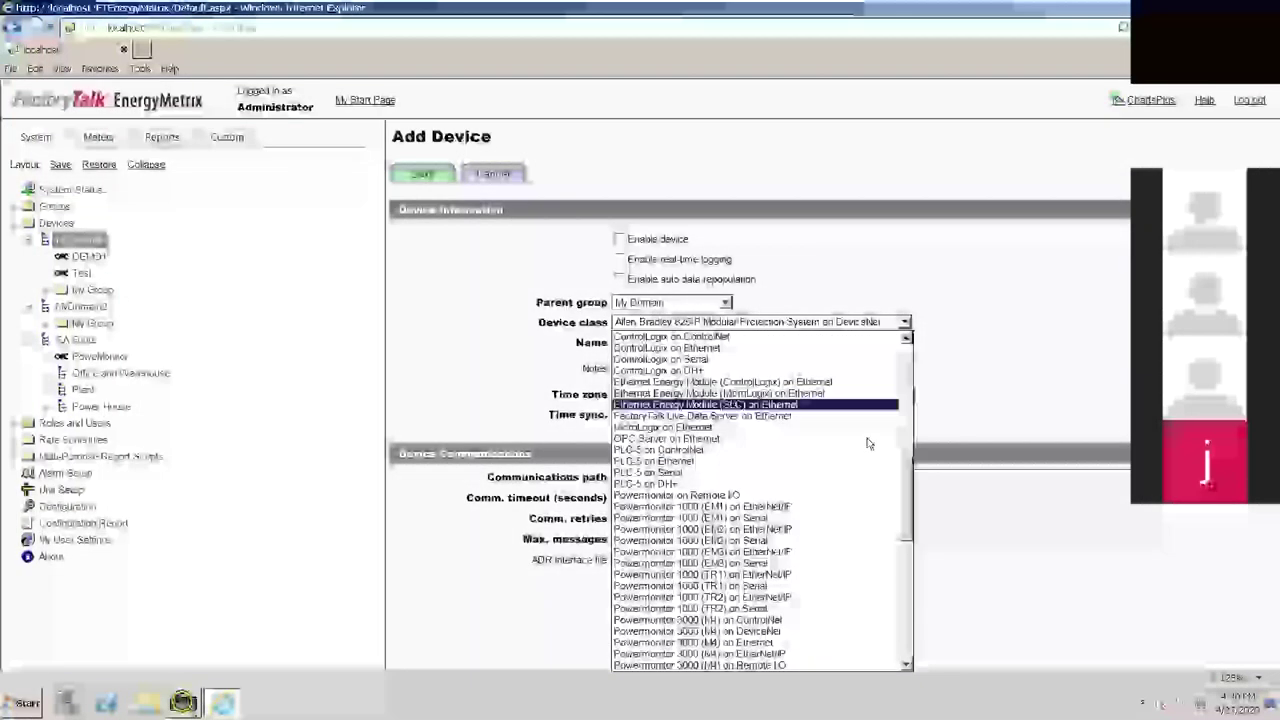
scroll(868, 443, down, 5)
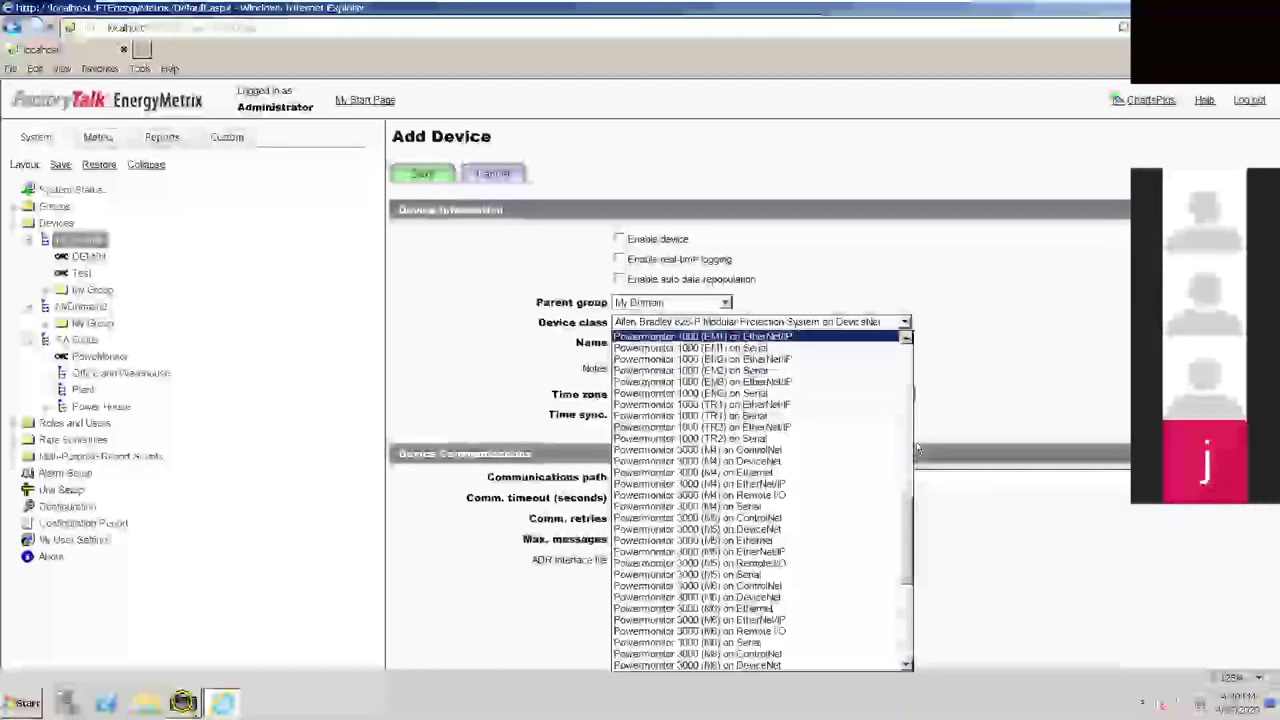
scroll(860, 540, up, 4)
scroll(740, 450, down, 2)
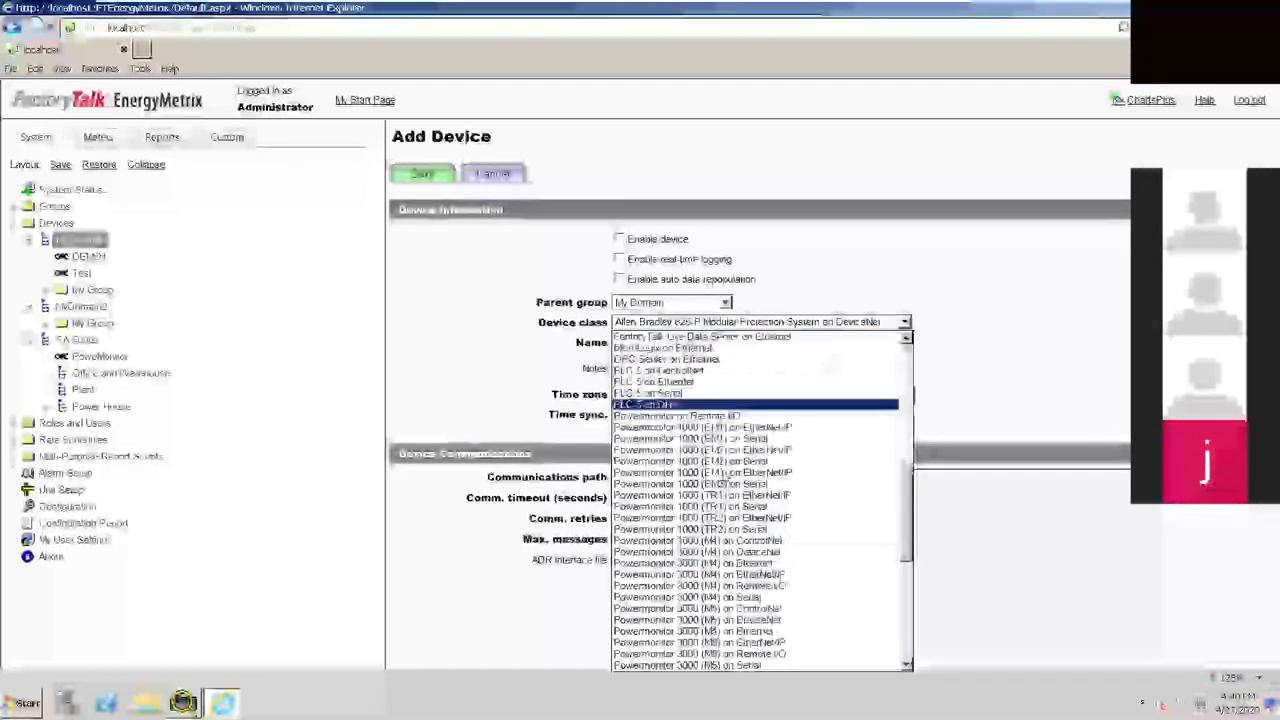
scroll(716, 430, down, 2)
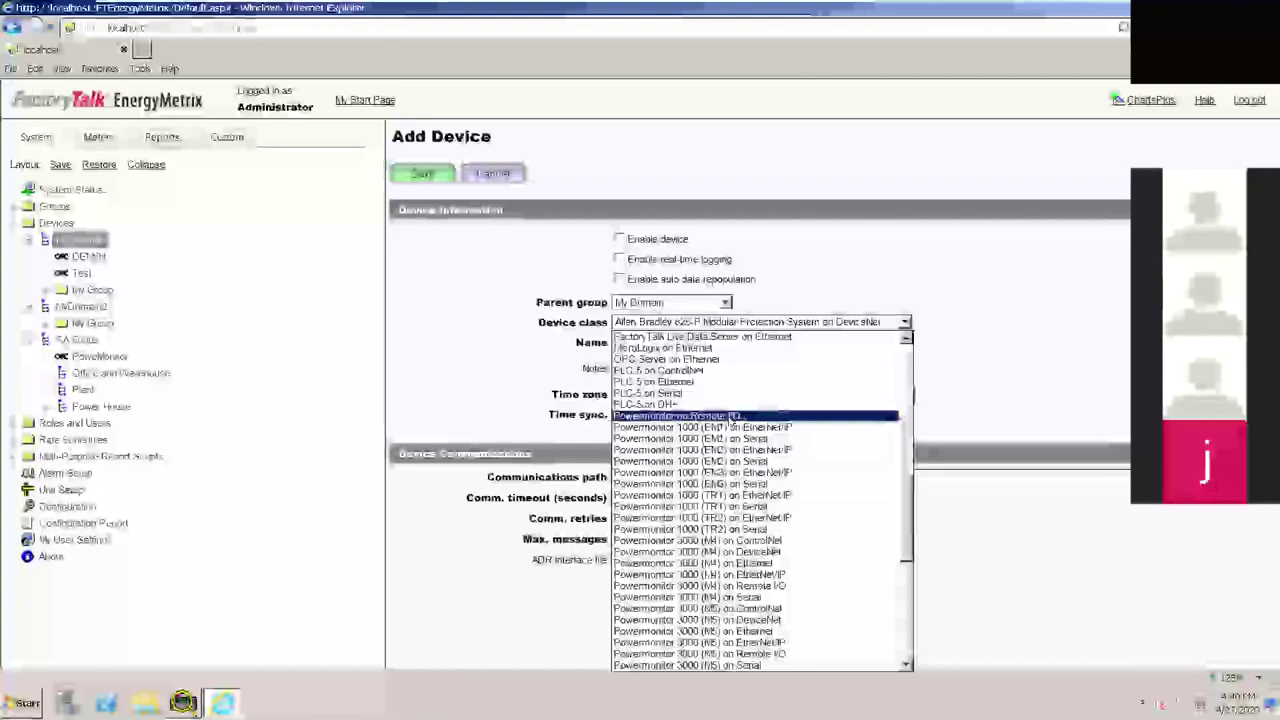
scroll(797, 487, down, 5)
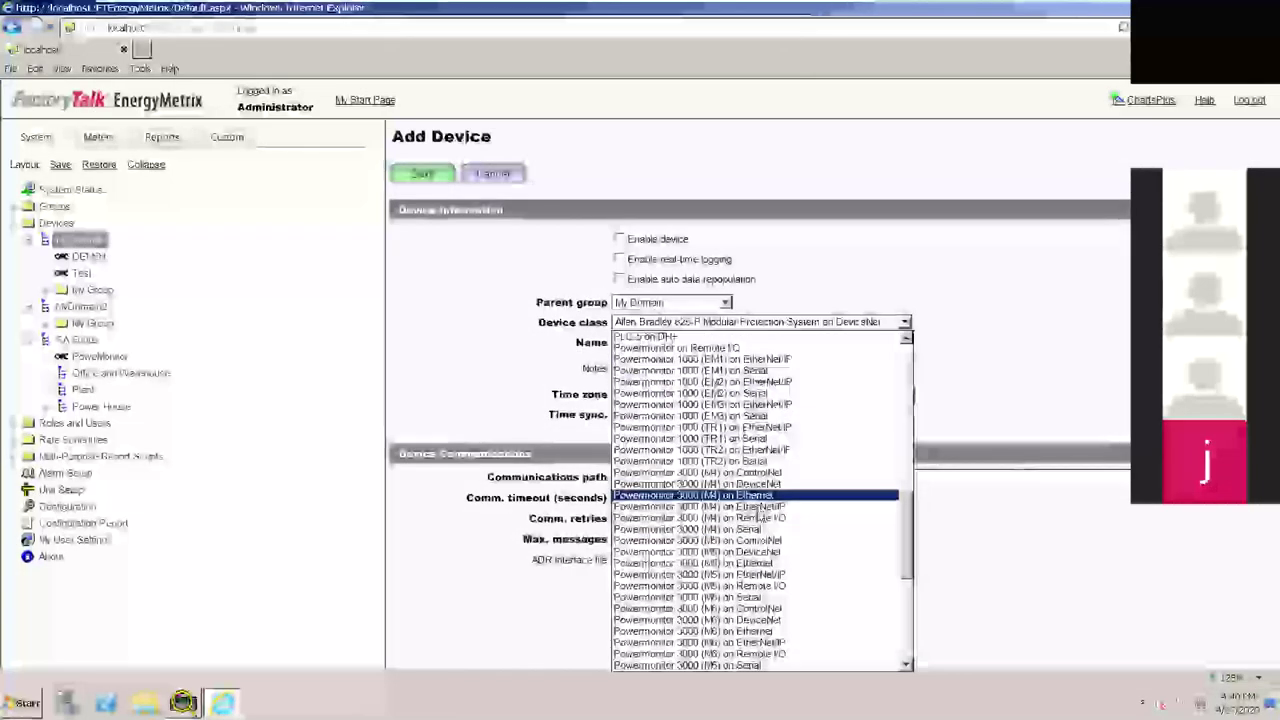
scroll(797, 487, down, 3)
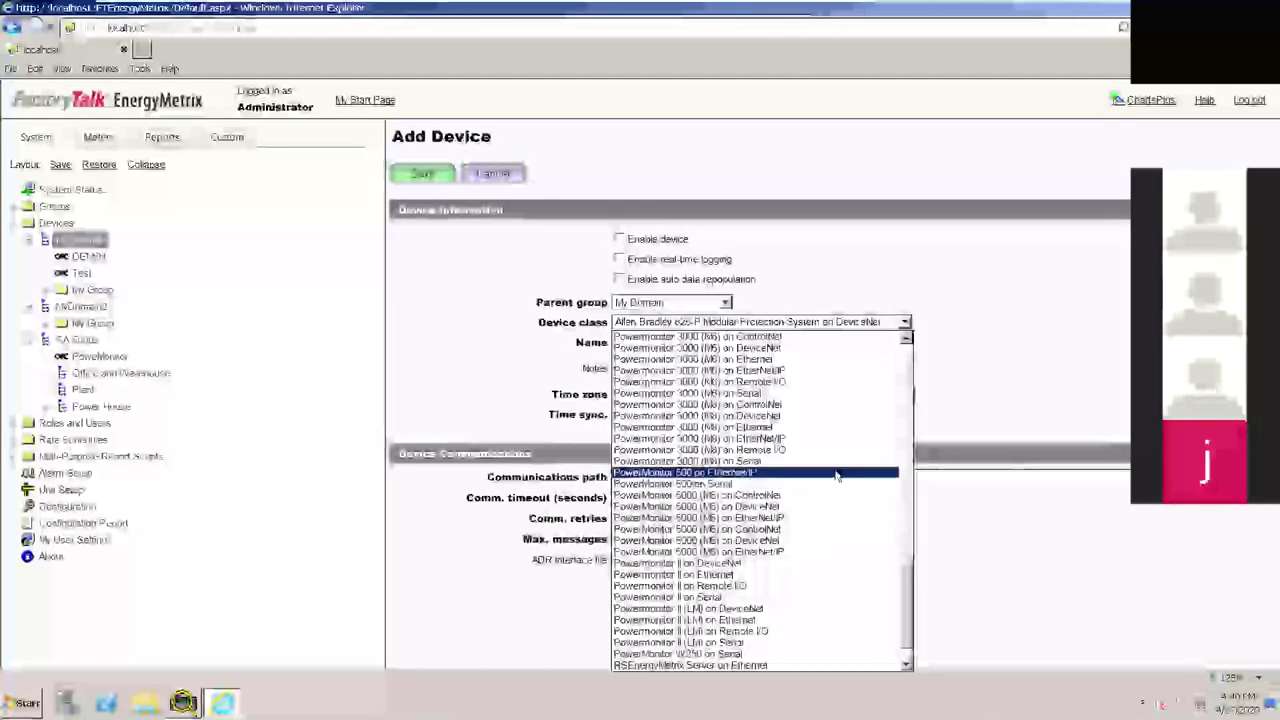
scroll(820, 500, down, 1)
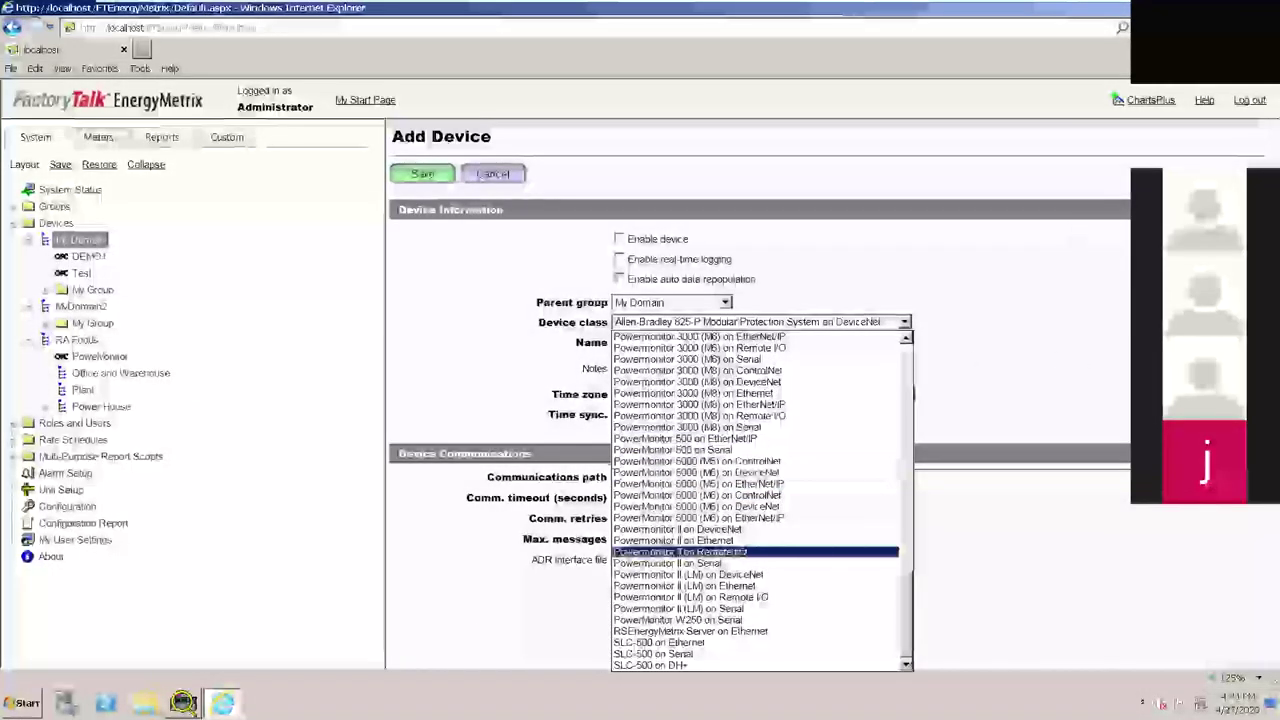
key(Escape)
mouse_move(775, 12)
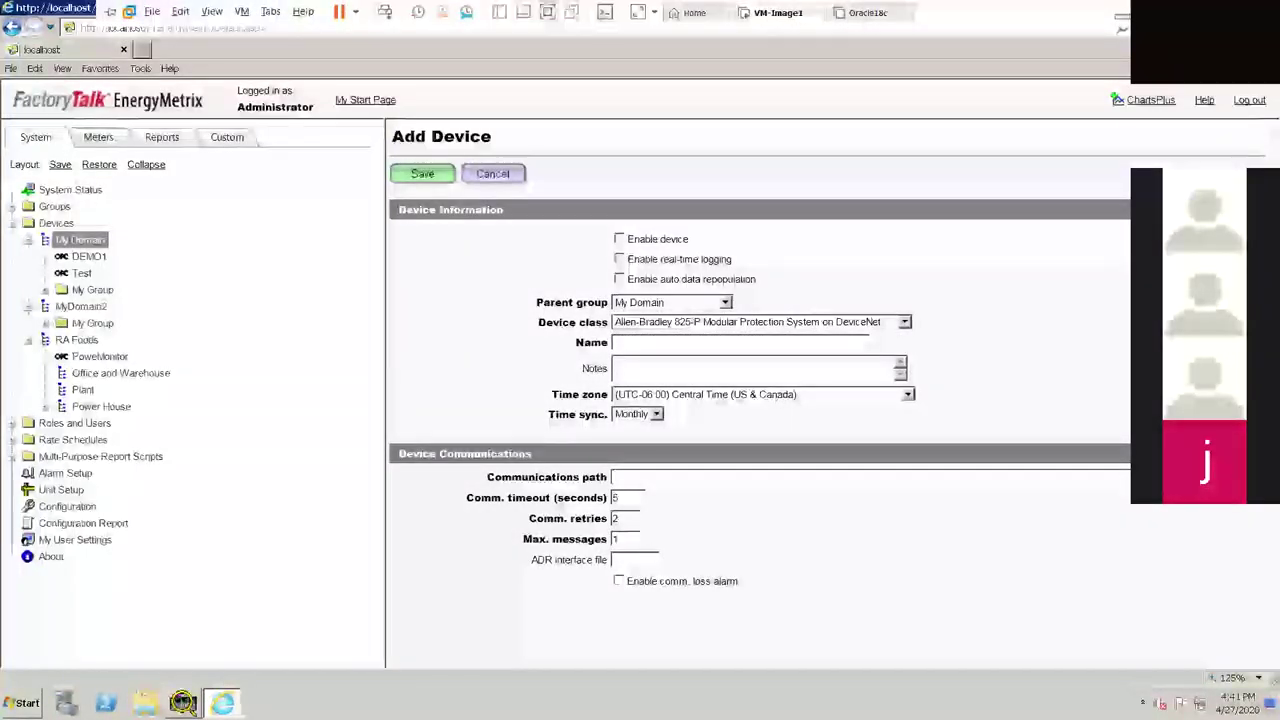
Leave VMware full-screen view to reach the ABSA EnergyMetrix session
click(1122, 28)
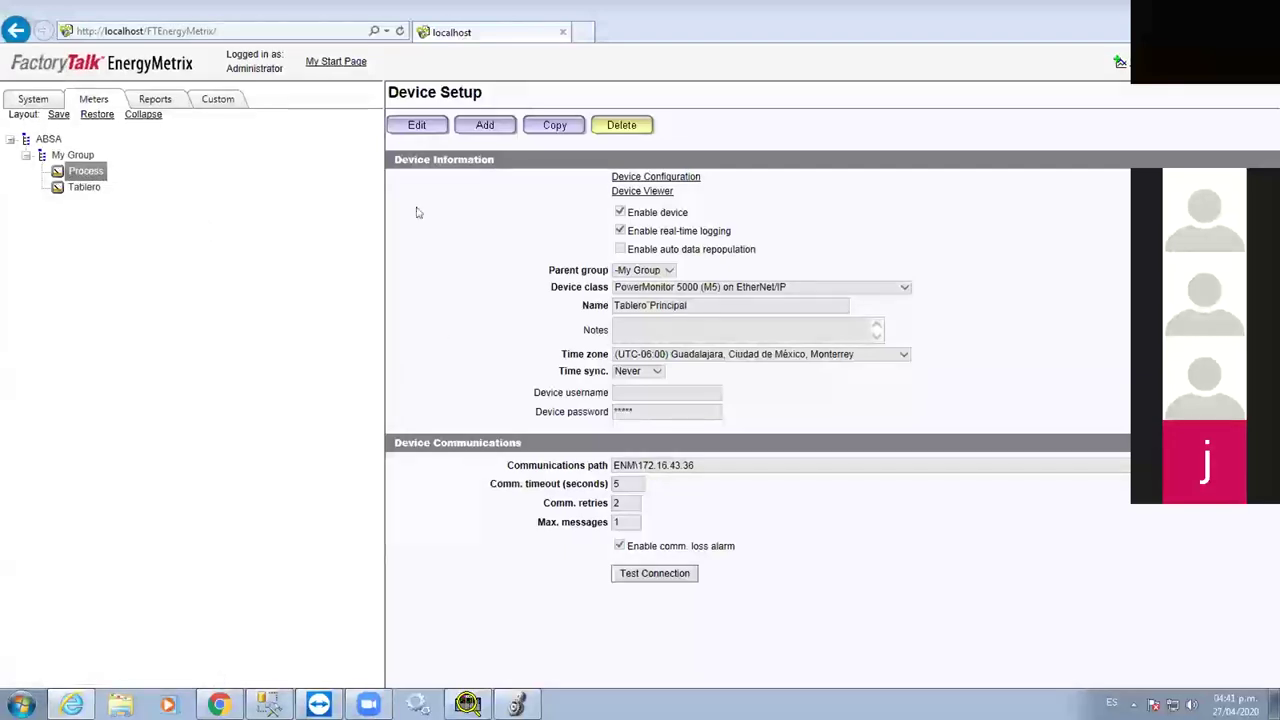
Open the Tablero meter and log in with the administrator username and password
click(85, 187)
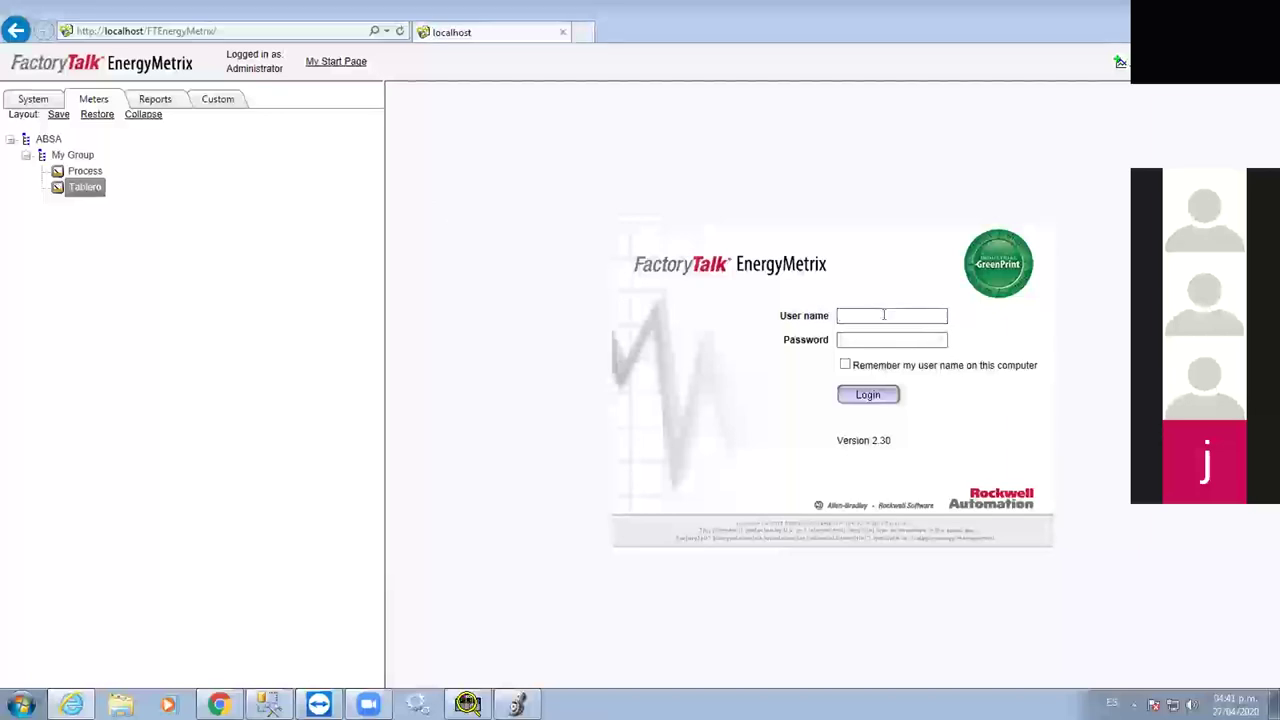
text(dmin)
key(Tab)
text(admin)
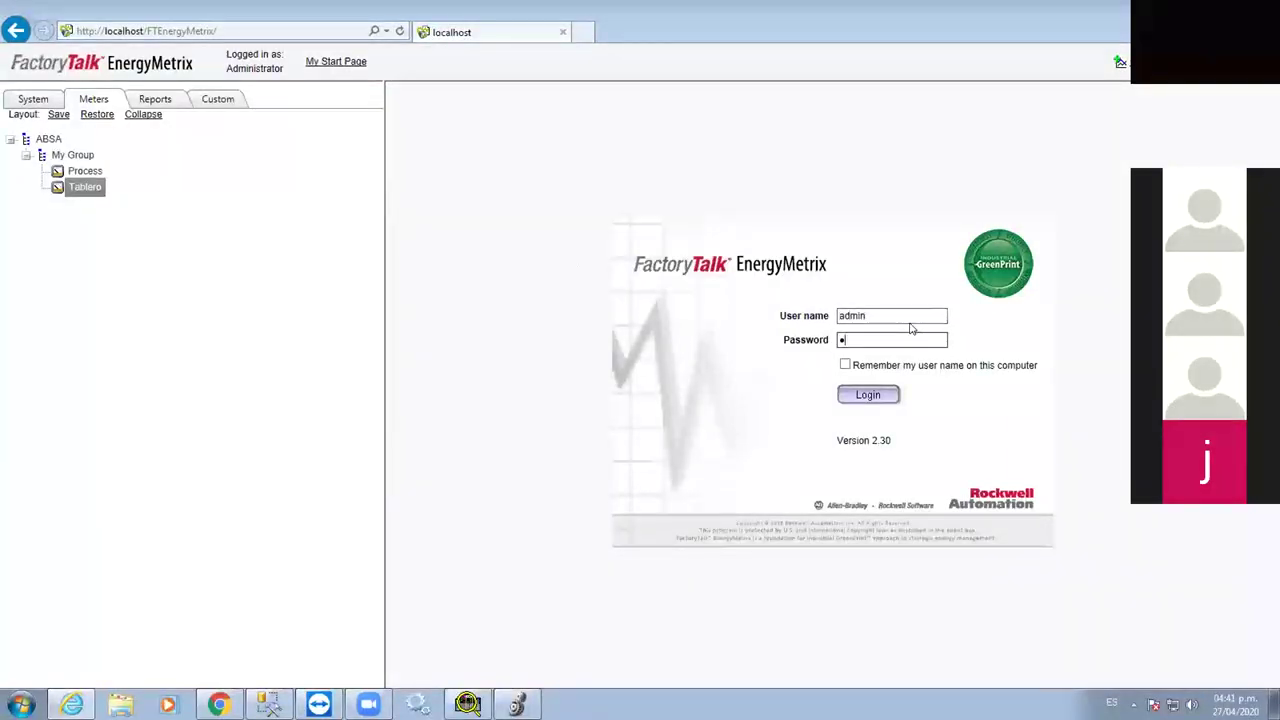
click(890, 396)
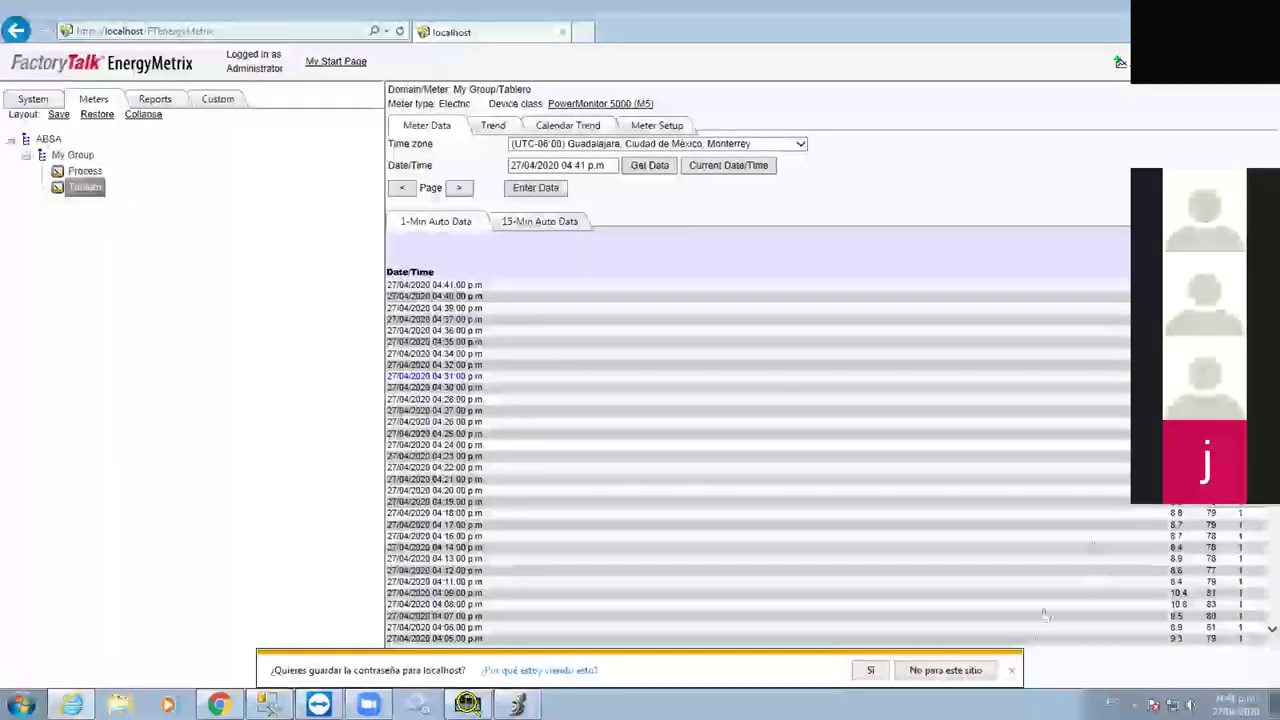
Open Tablero's Meter Setup, start a new tag, view the device tag list, then discard the form
click(628, 125)
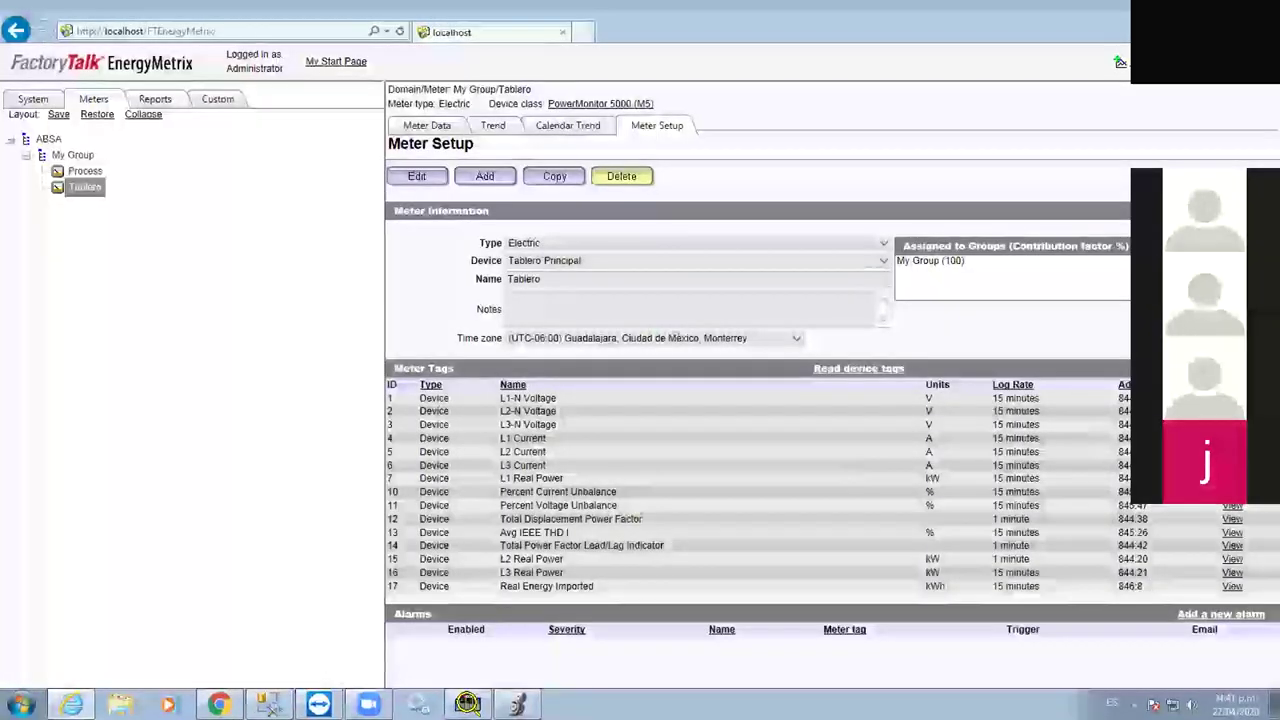
click(484, 176)
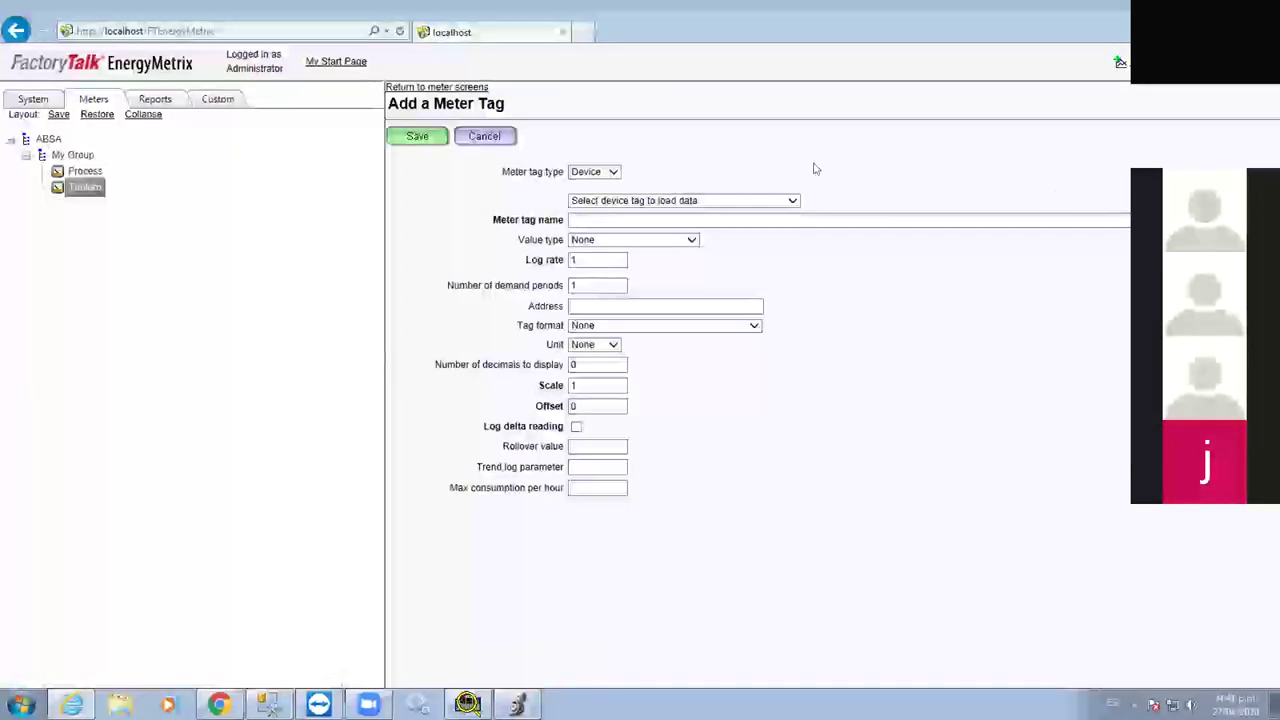
click(680, 200)
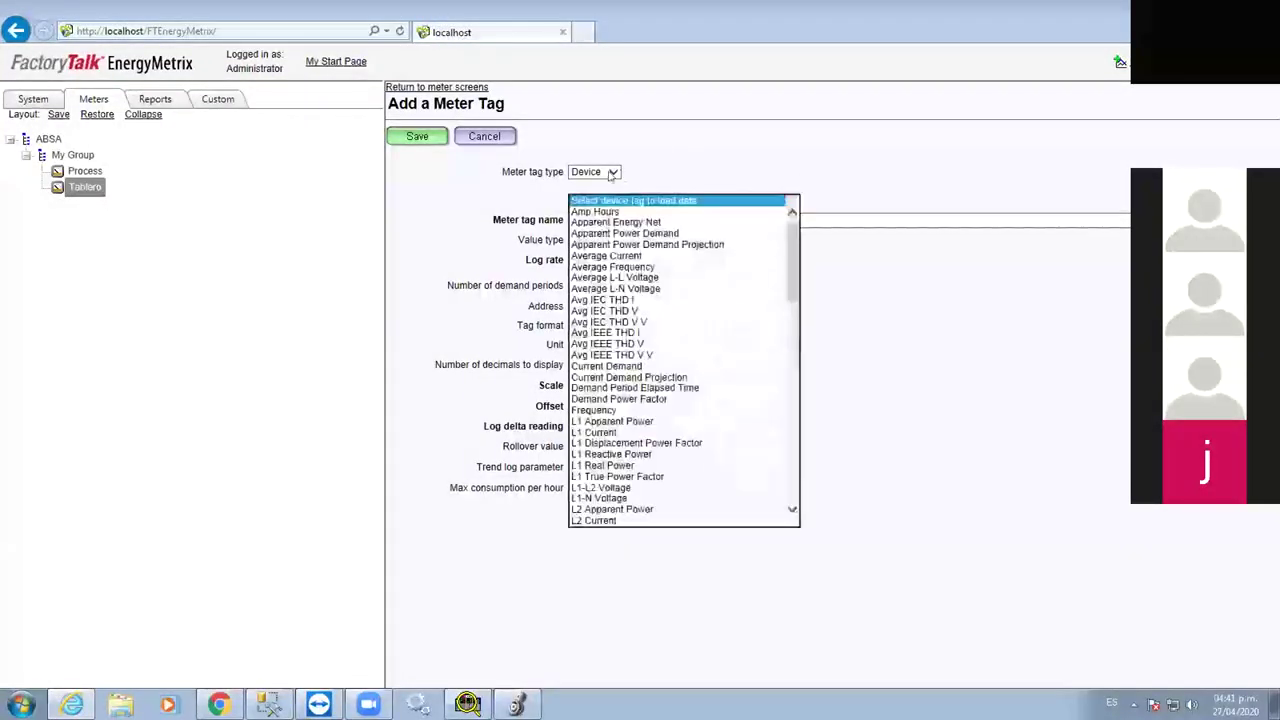
click(601, 175)
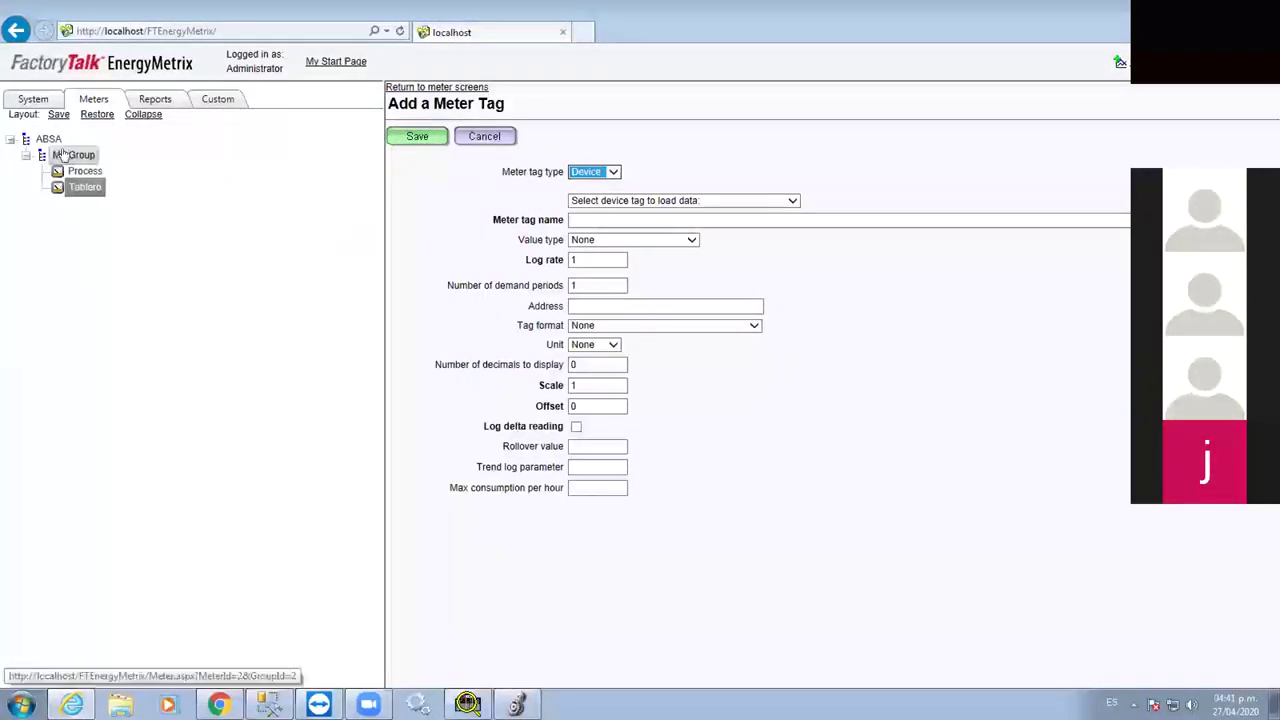
click(99, 187)
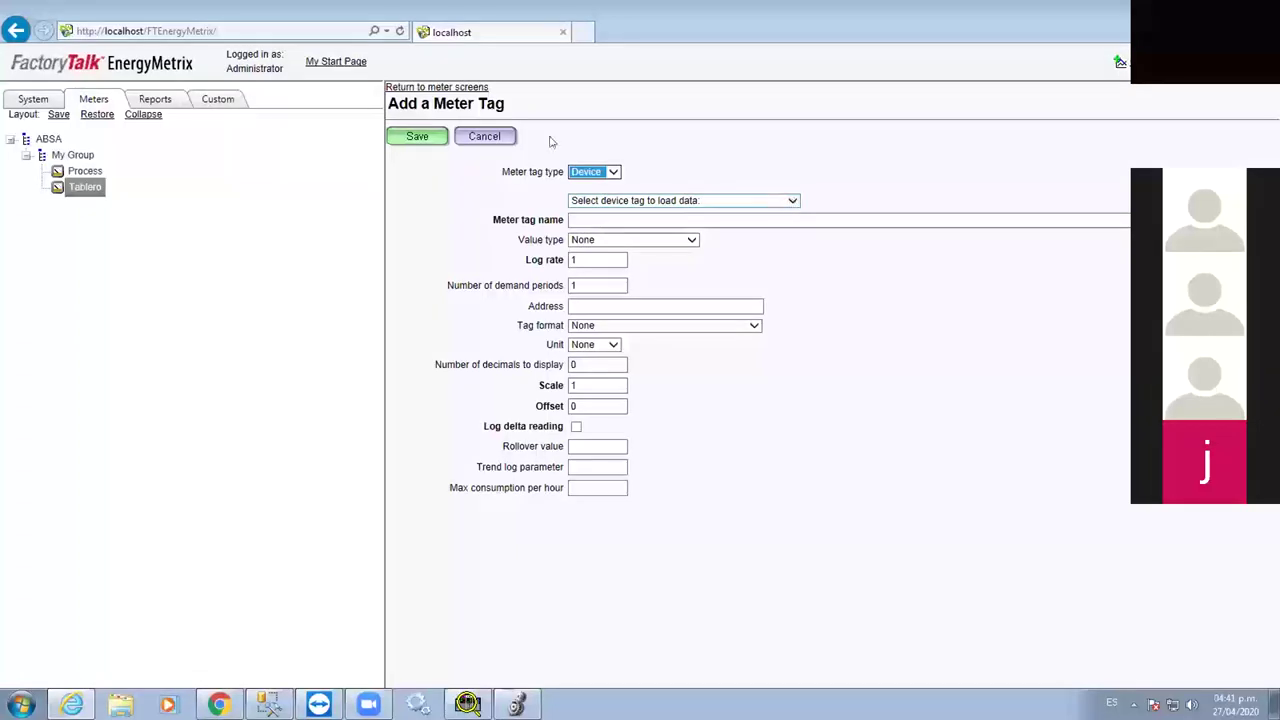
click(485, 136)
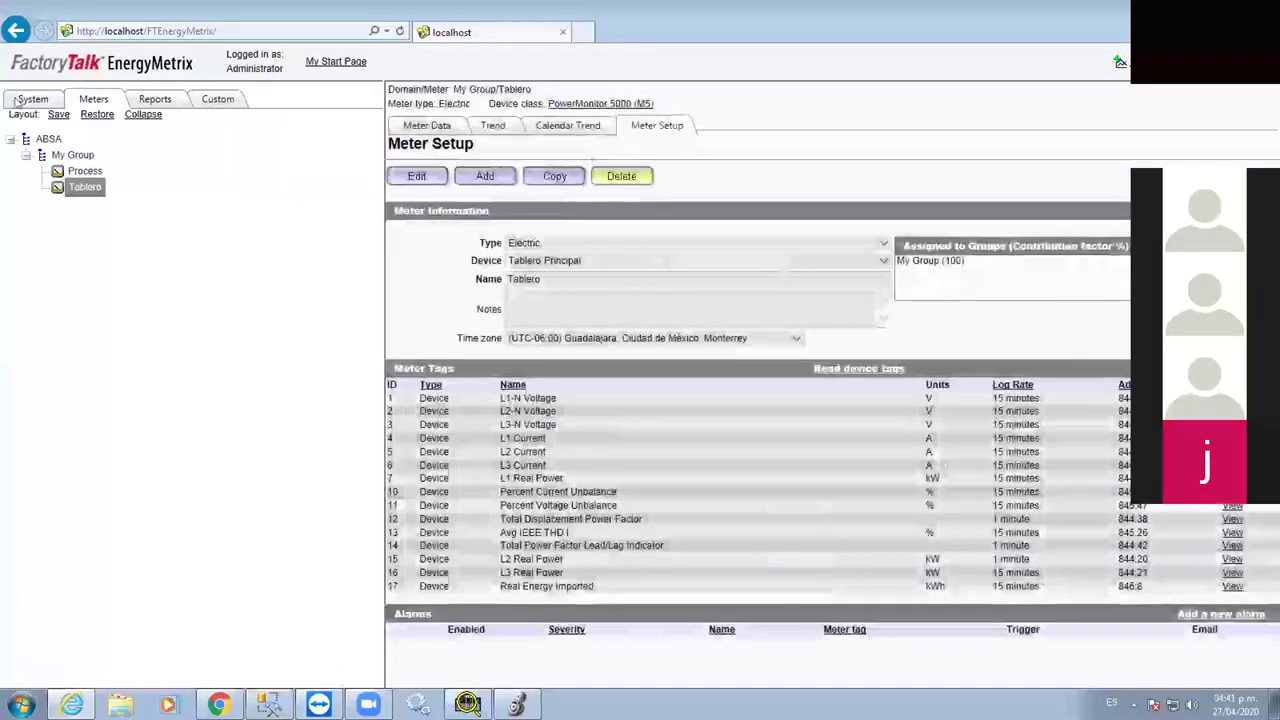
click(16, 100)
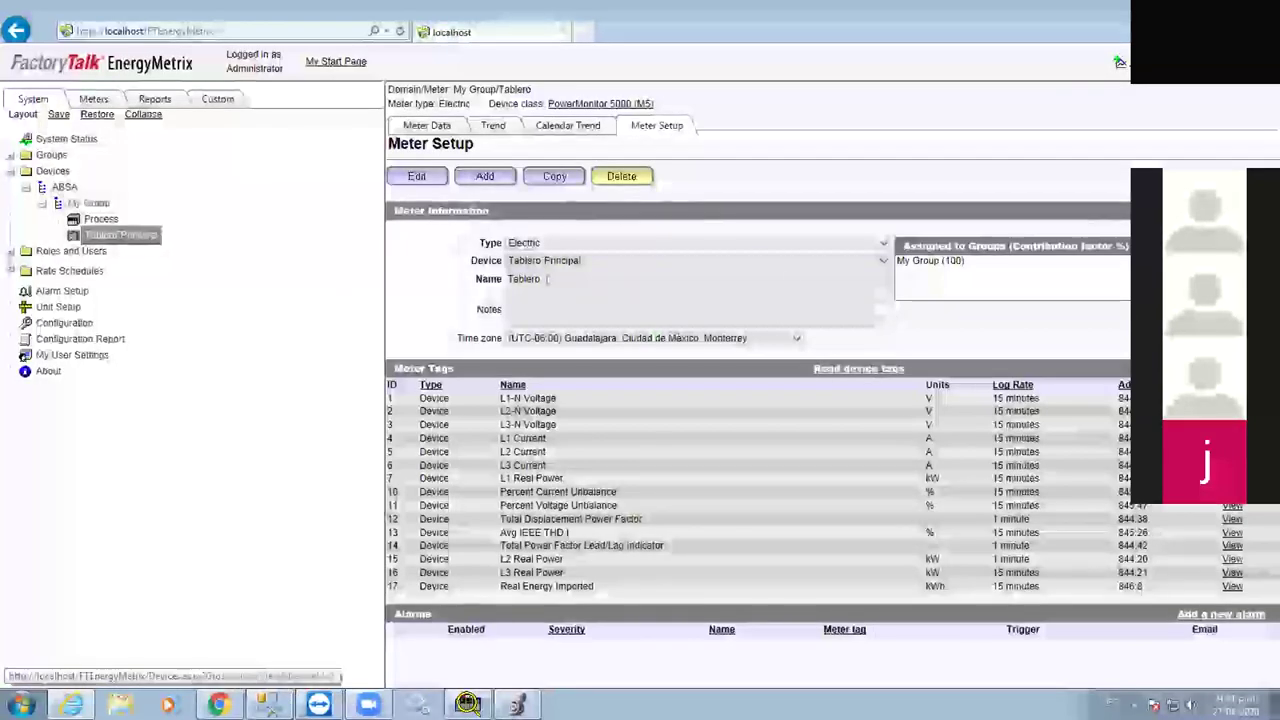
click(120, 235)
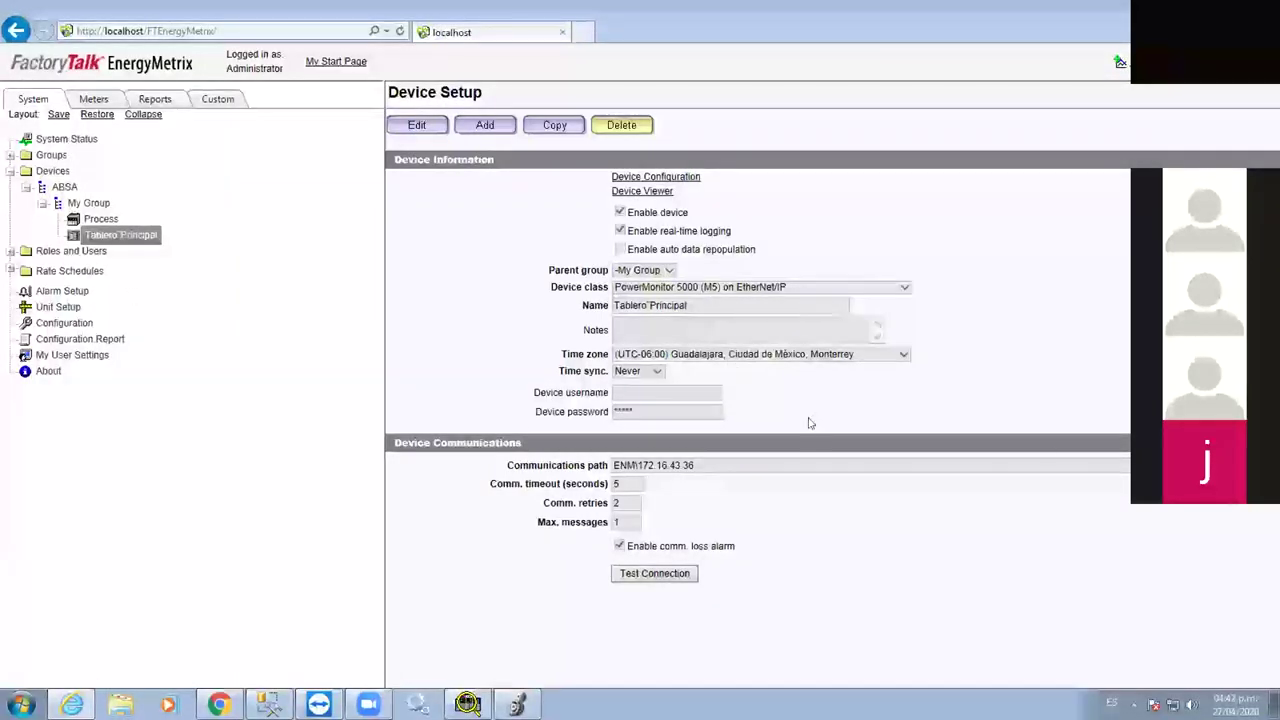
click(655, 573)
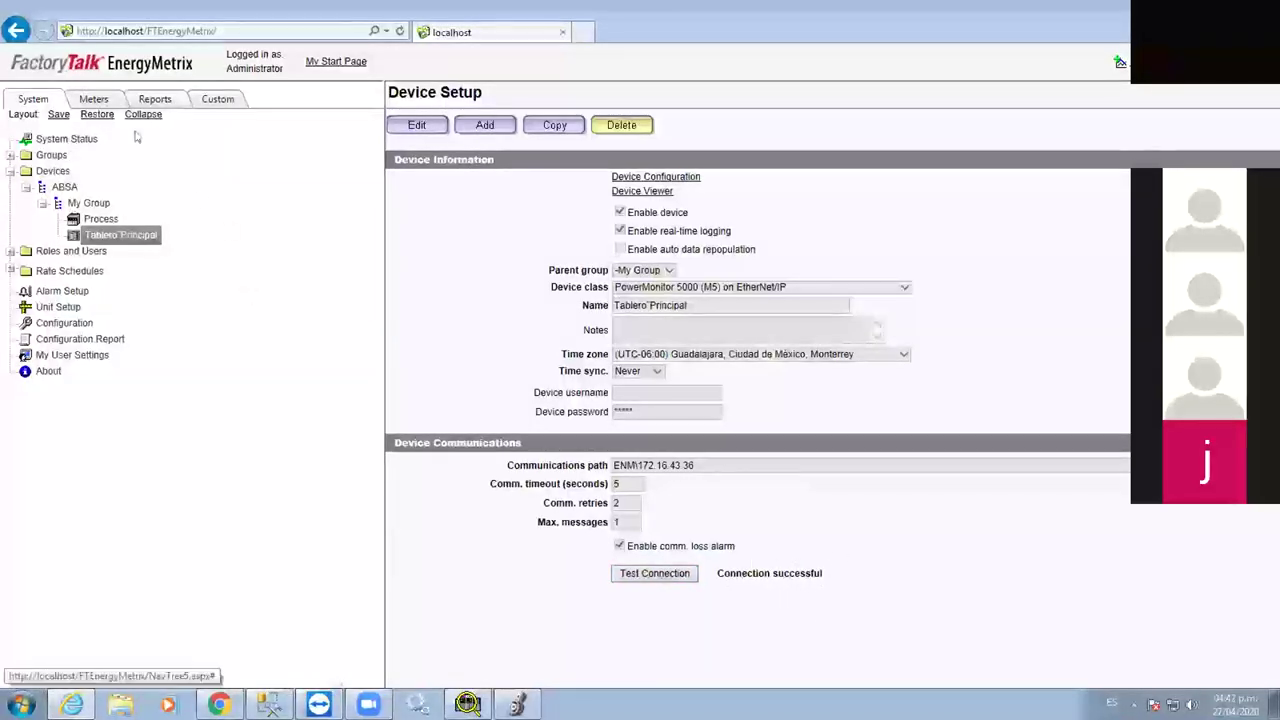
click(93, 99)
click(85, 187)
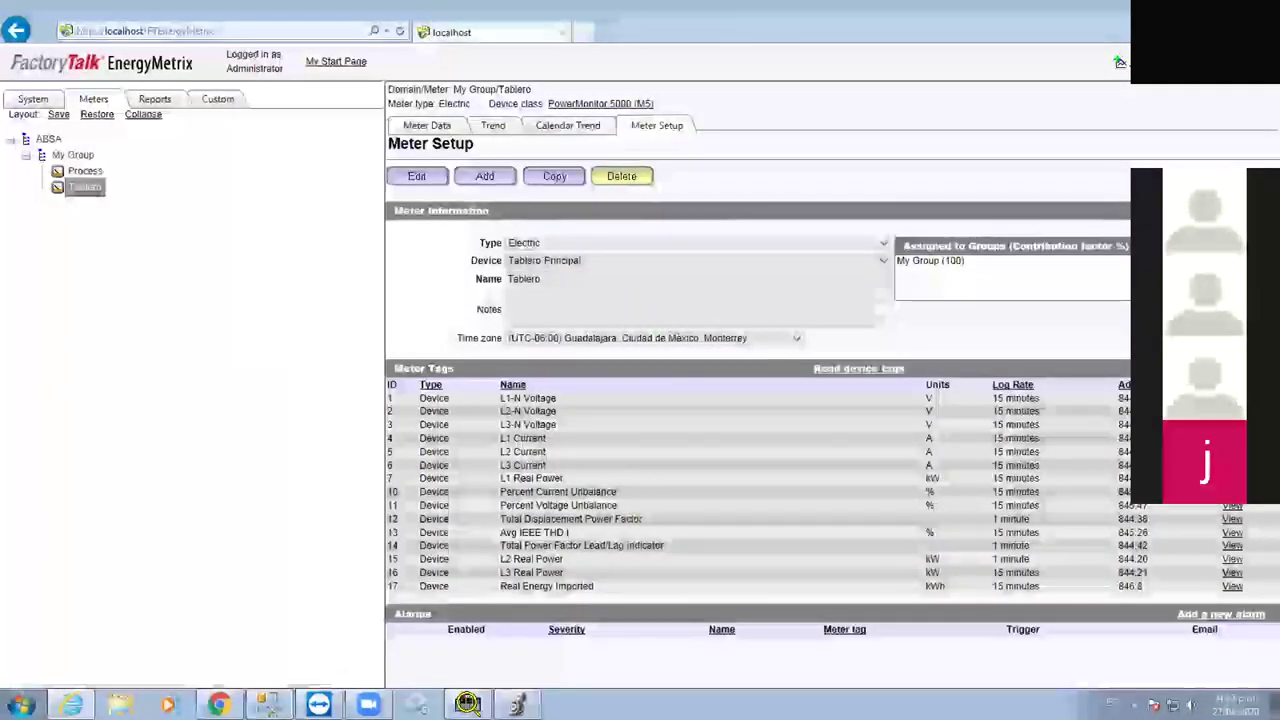
Start a new Device tag for Tablero and scroll down through the available device tags
click(1215, 368)
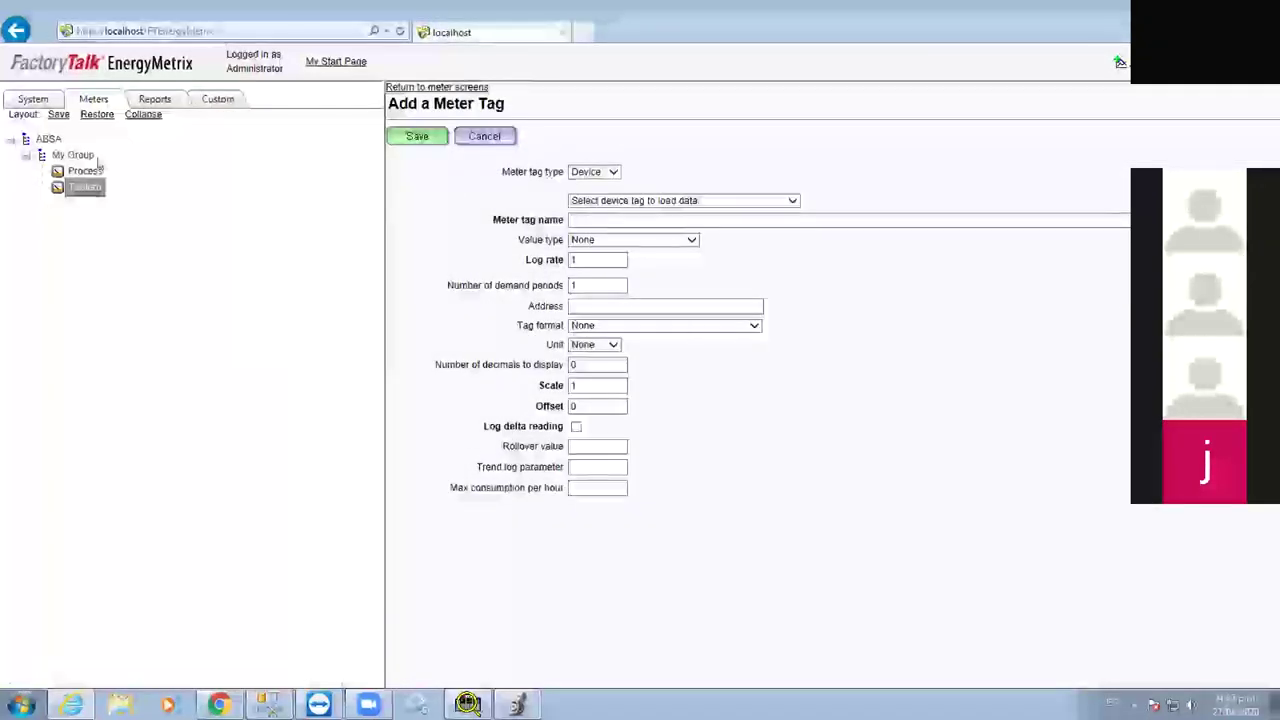
click(782, 201)
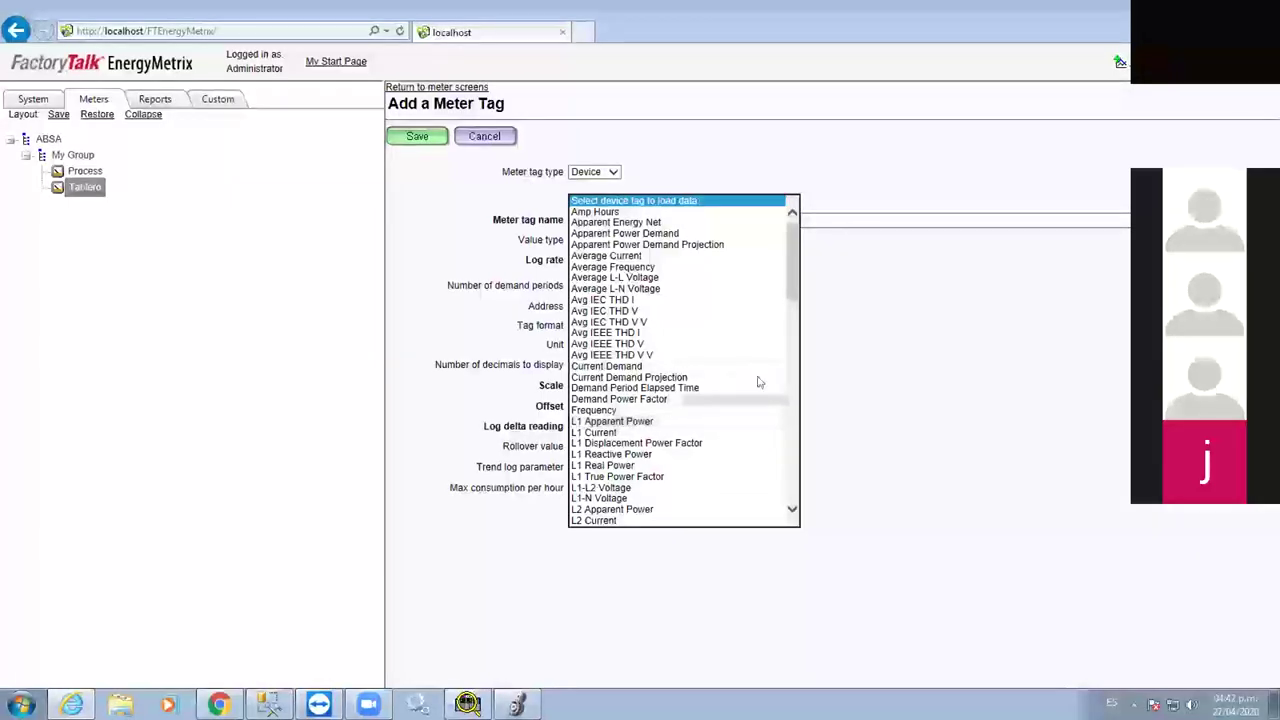
scroll(749, 423, down, 2)
scroll(749, 423, down, 3)
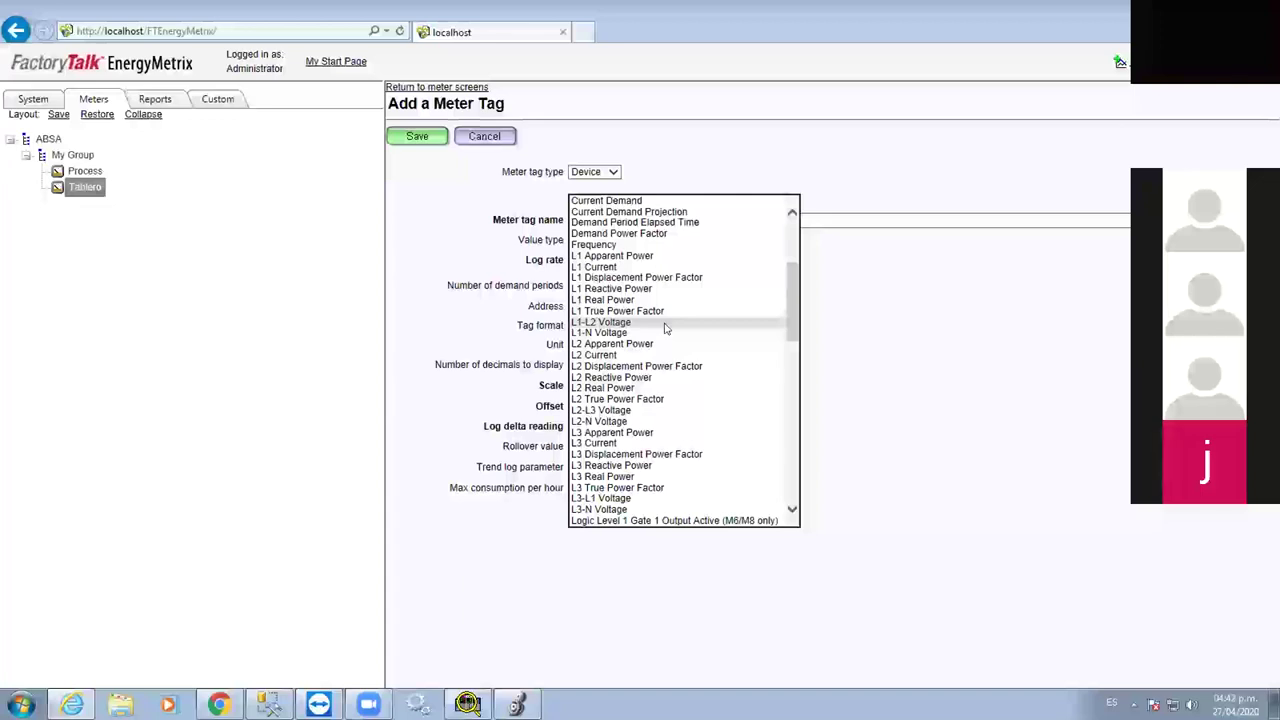
scroll(646, 414, down, 2)
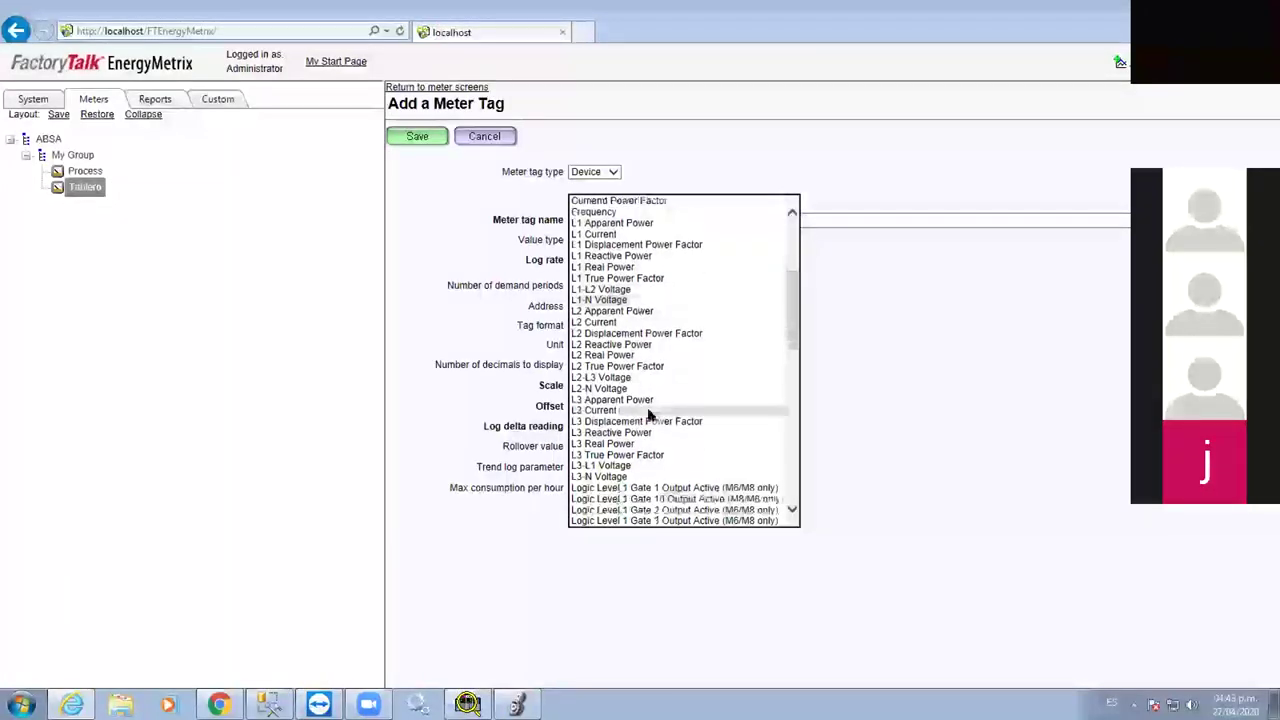
scroll(678, 419, down, 4)
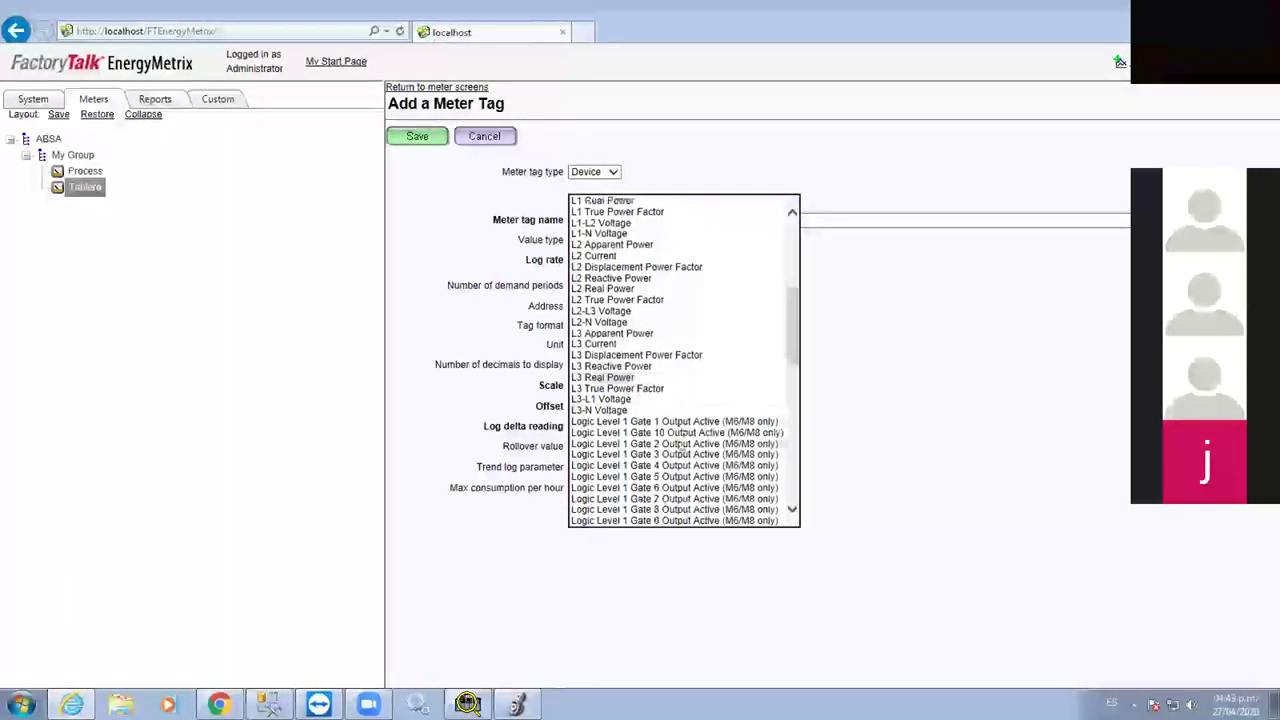
scroll(668, 452, down, 2)
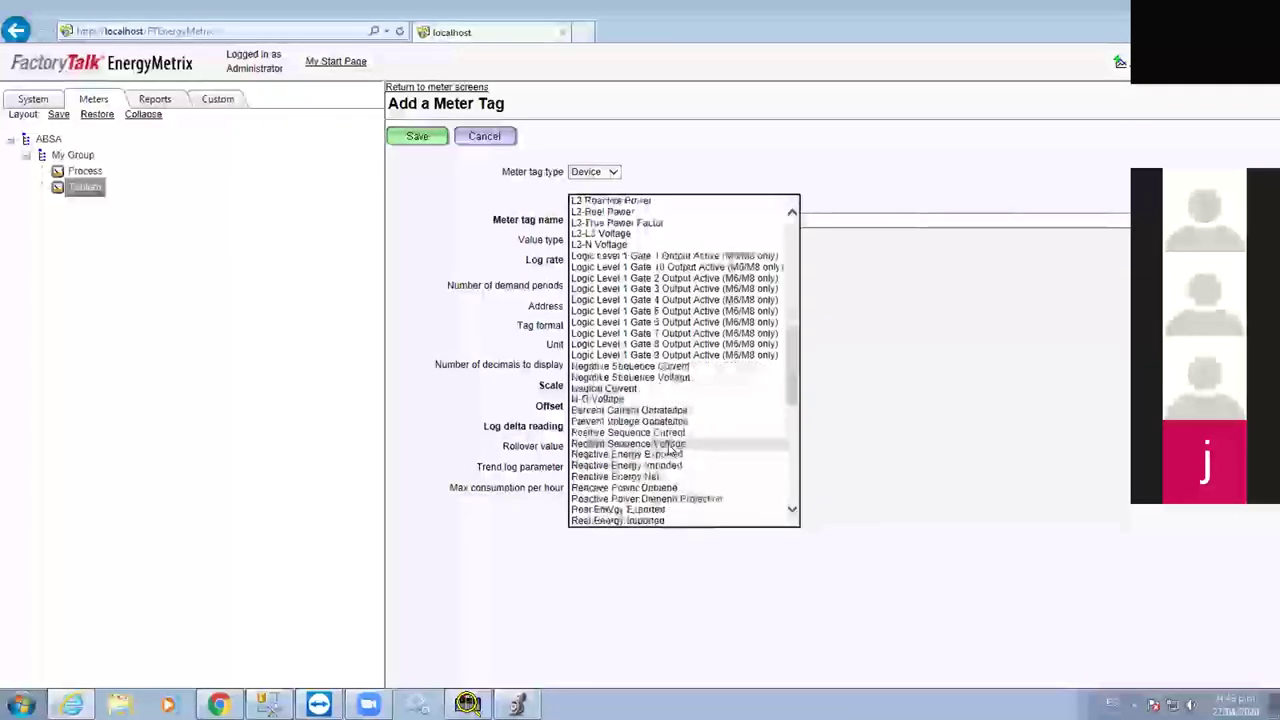
scroll(690, 454, down, 2)
scroll(697, 454, down, 3)
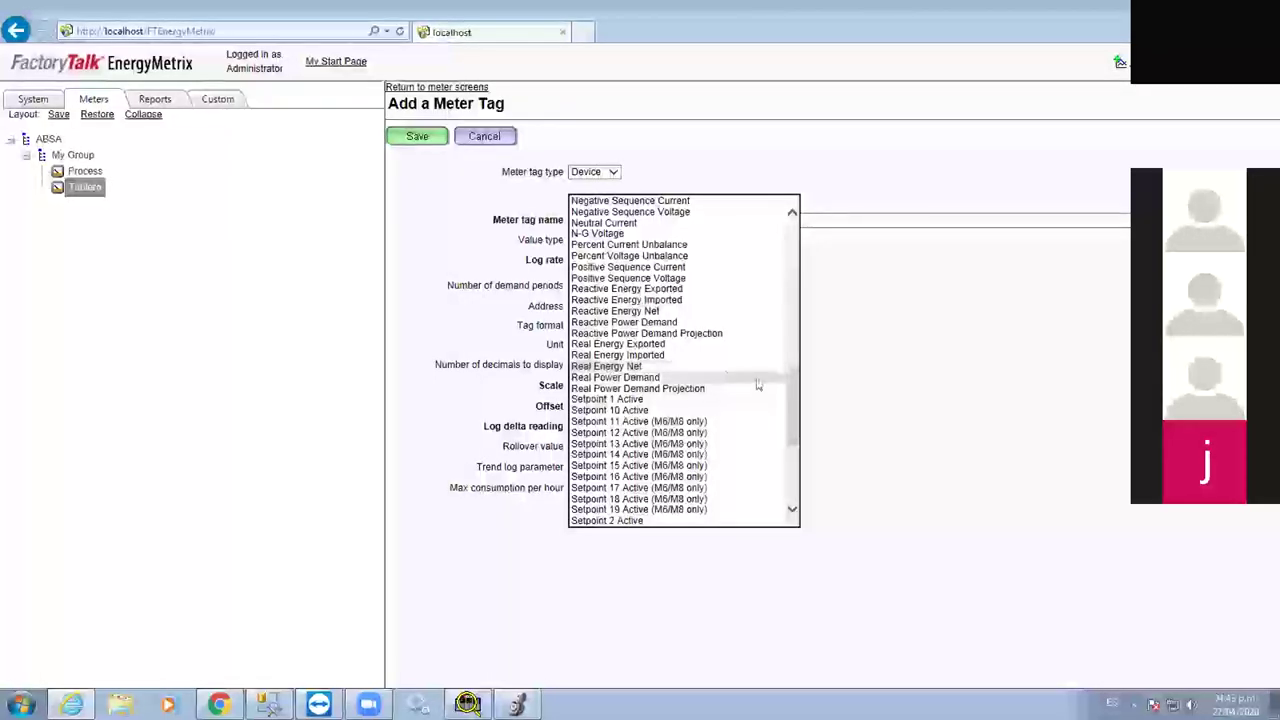
scroll(790, 404, down, 1)
drag(795, 417, 795, 470)
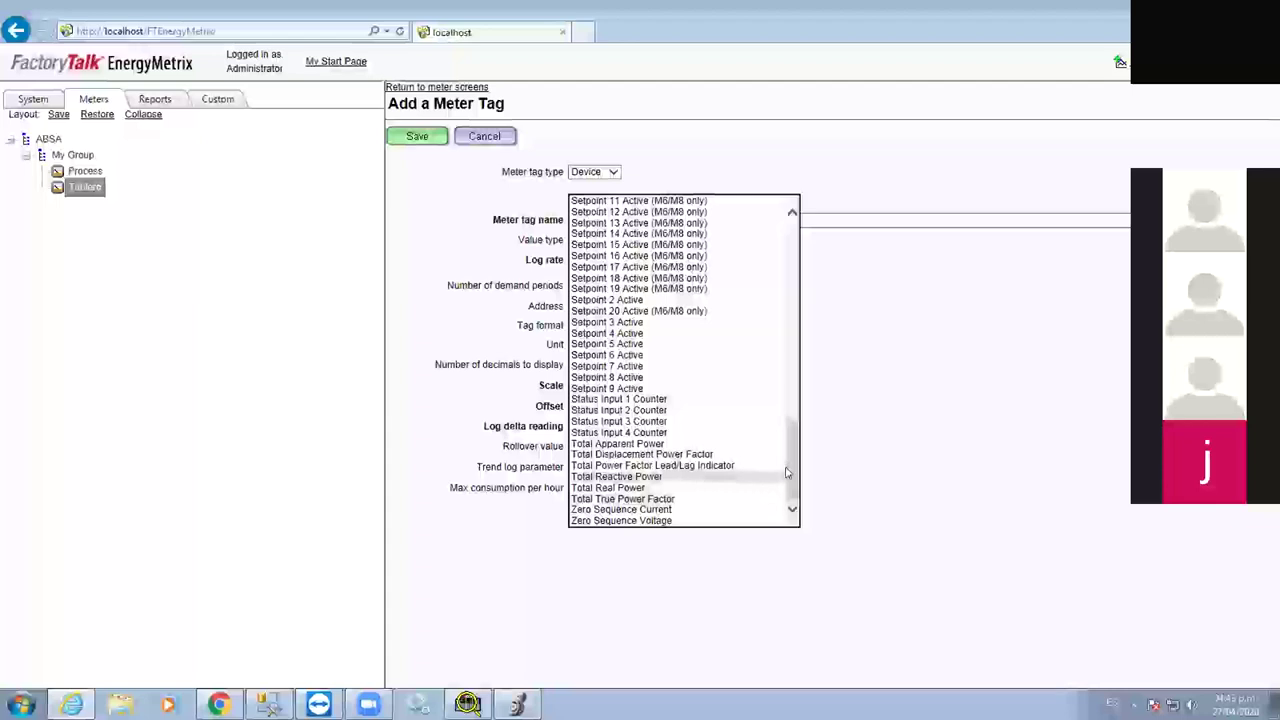
Scroll back up and reopen the device tag list from the top
scroll(787, 472, up, 8)
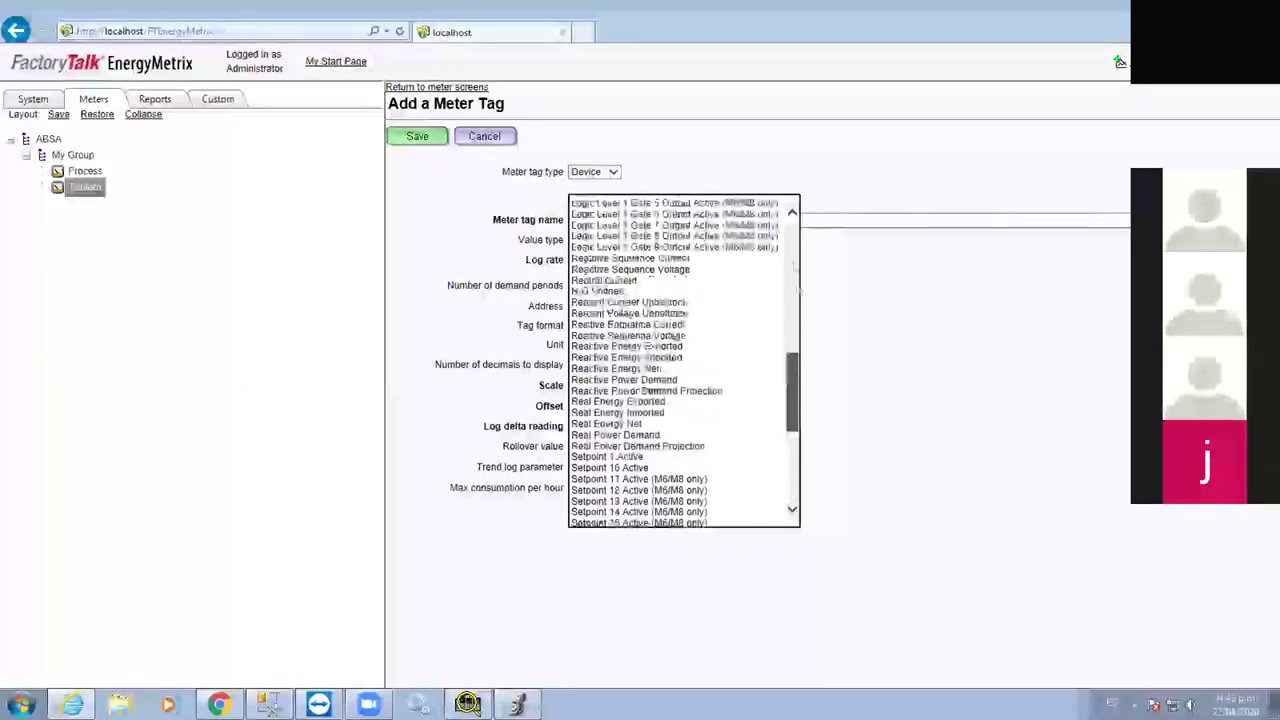
scroll(792, 212, up, 4)
click(792, 205)
click(760, 198)
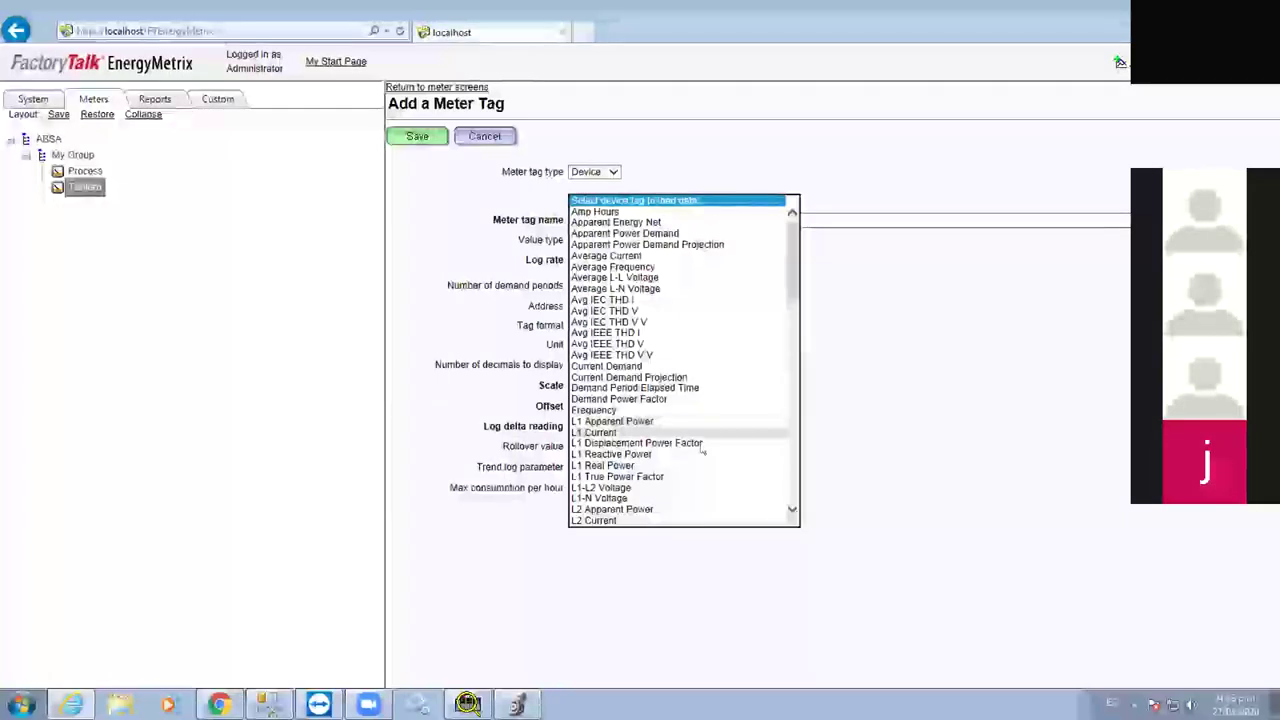
scroll(715, 460, down, 2)
Try saving an L2 Current tag, which raises a unique tag name warning
click(727, 467)
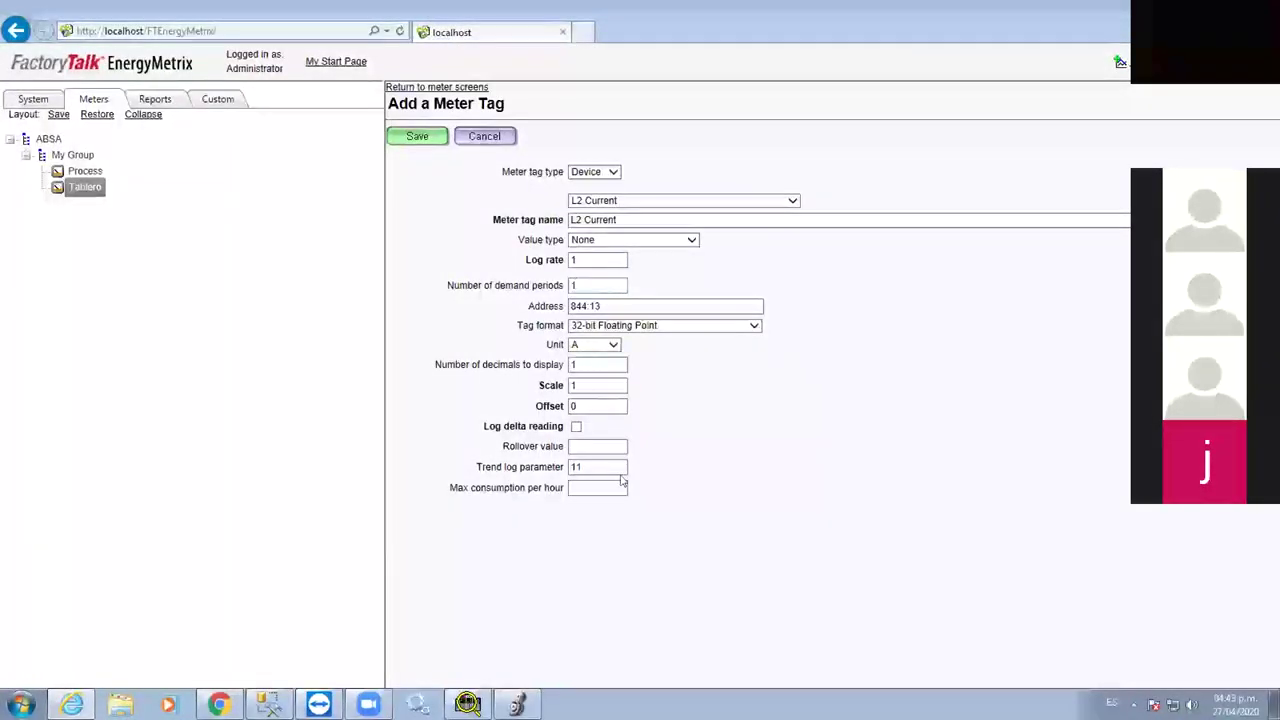
double_click(588, 259)
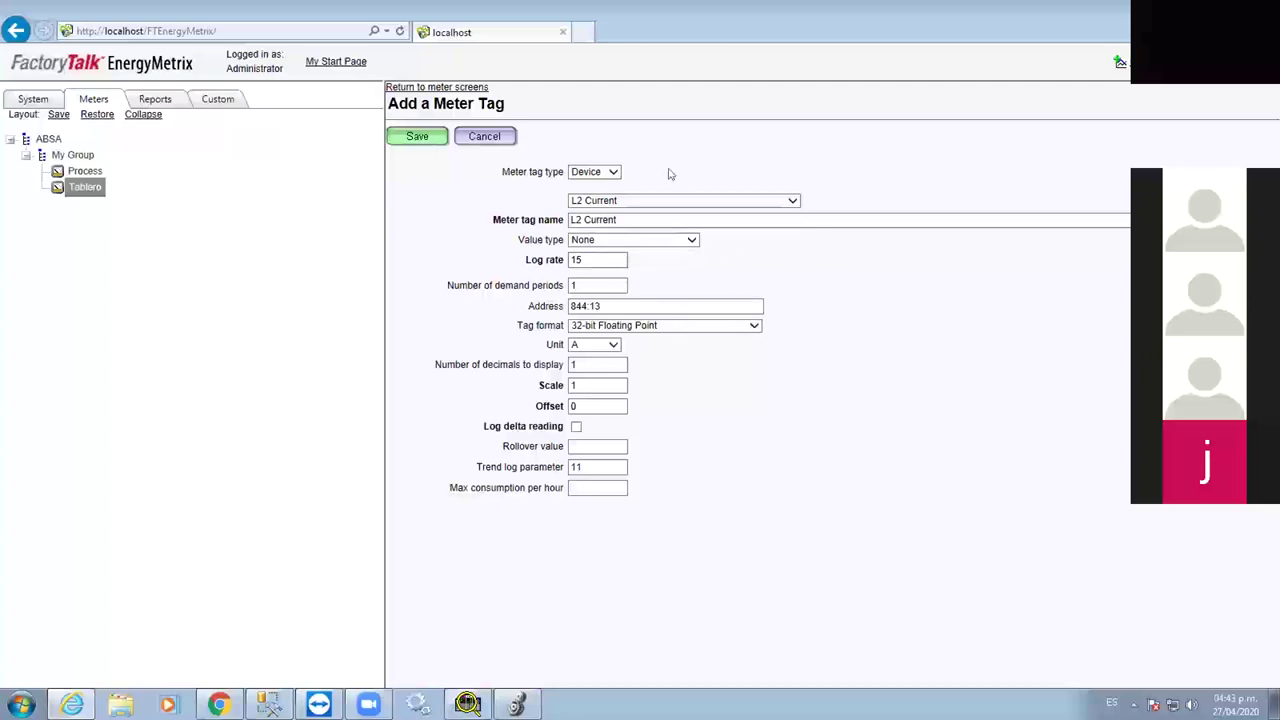
click(417, 136)
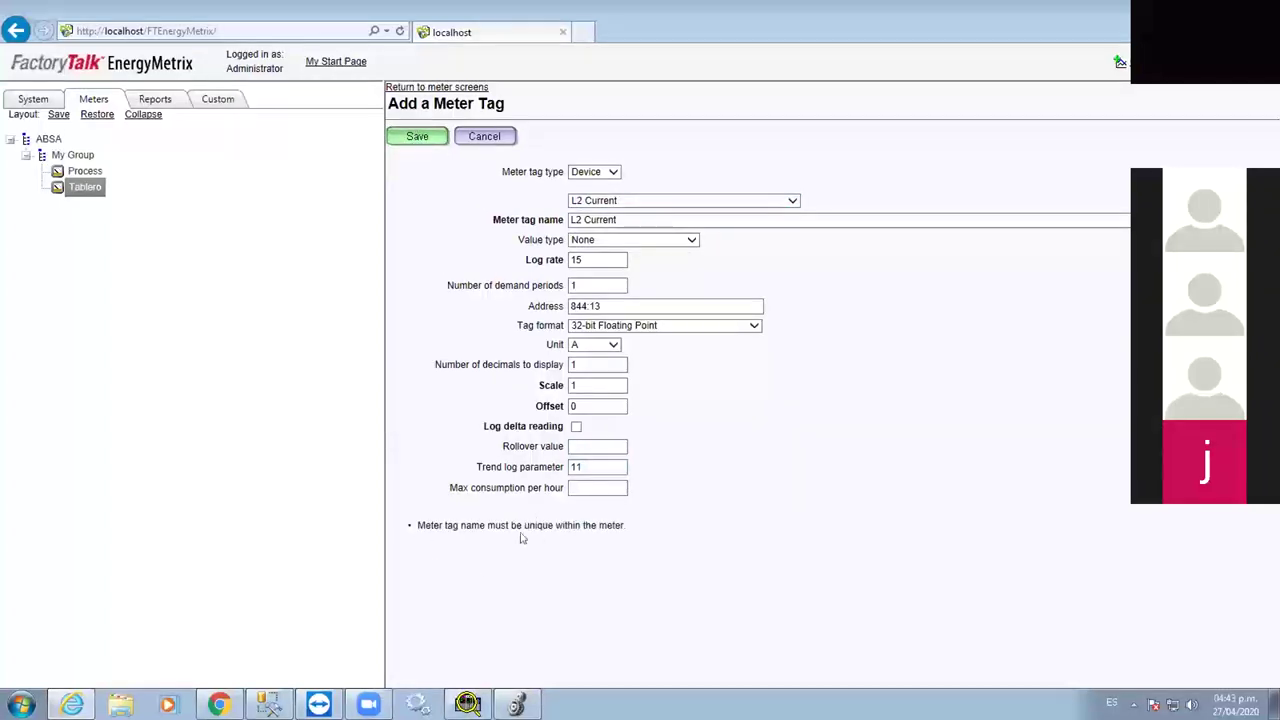
drag(449, 538, 629, 531)
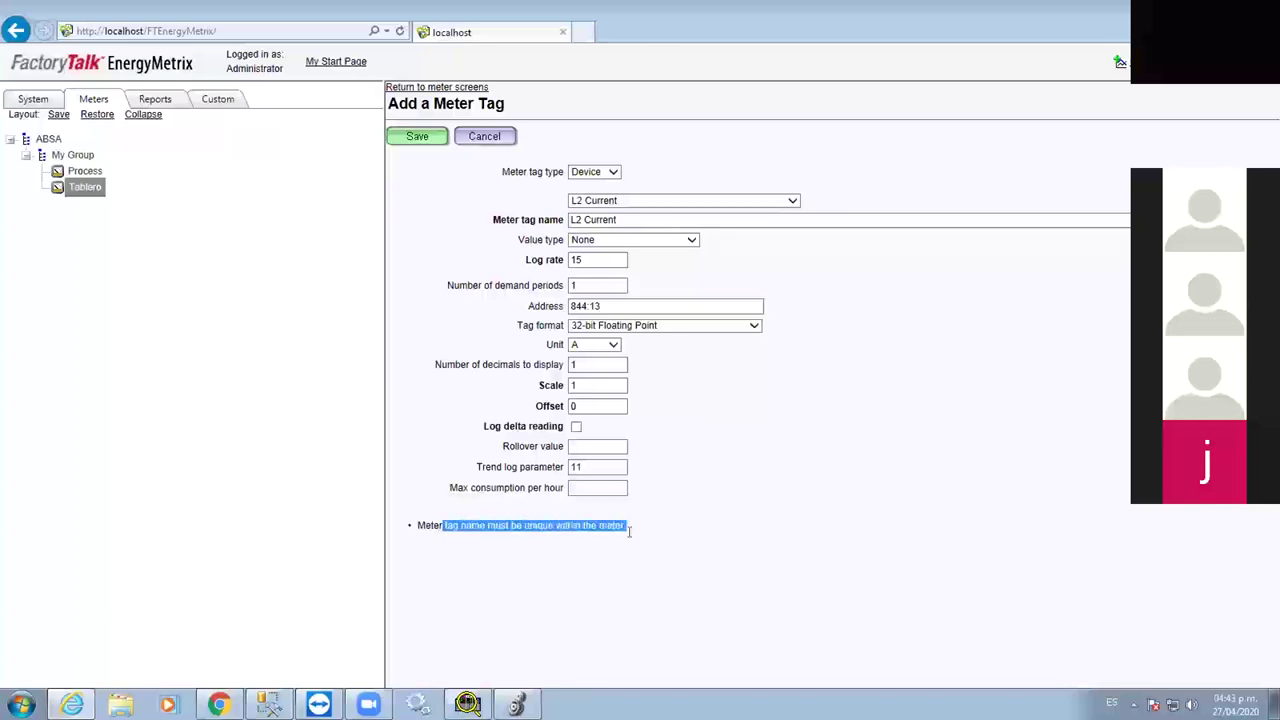
Switch the tag to L3-N Voltage, trim its name, then cancel the form
click(675, 204)
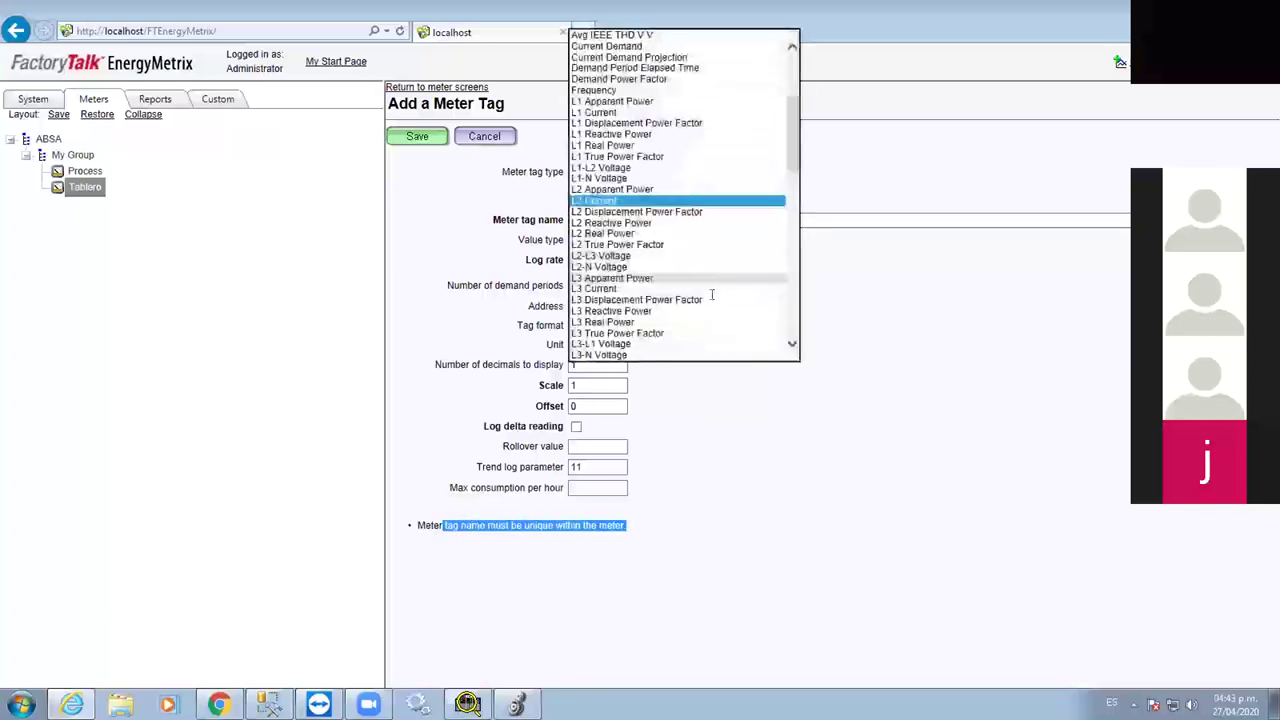
scroll(667, 270, down, 2)
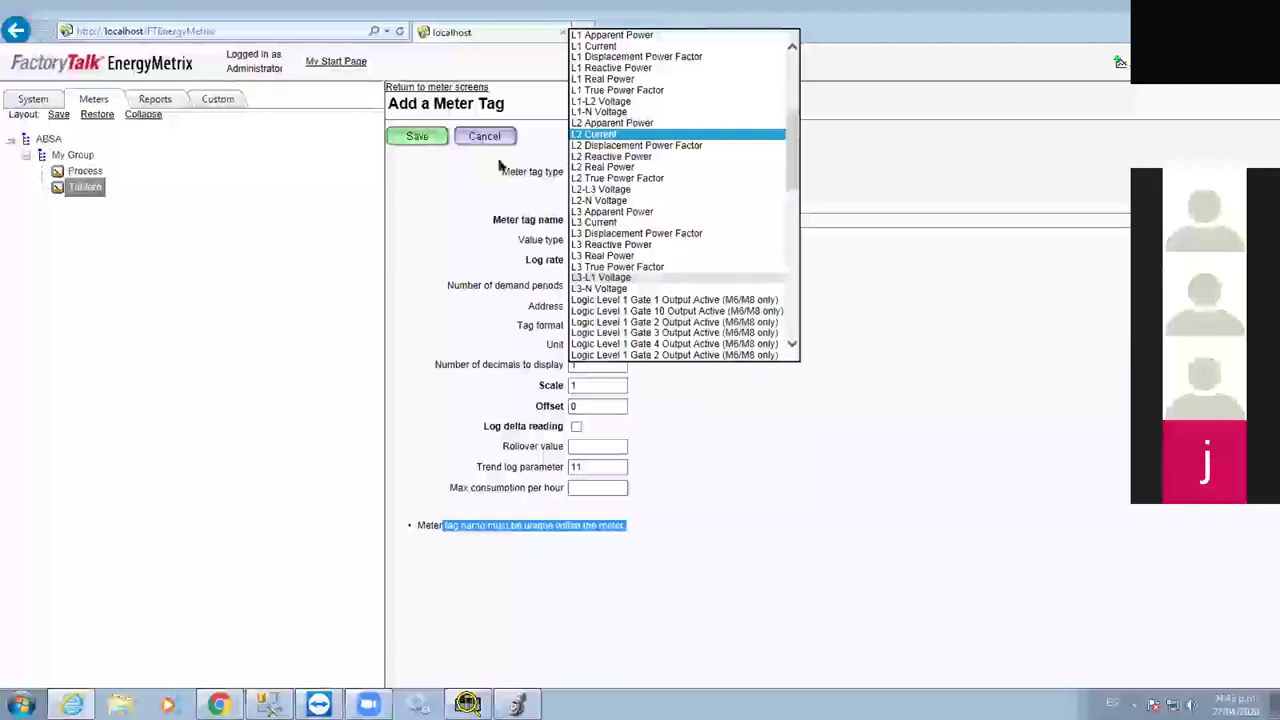
click(598, 288)
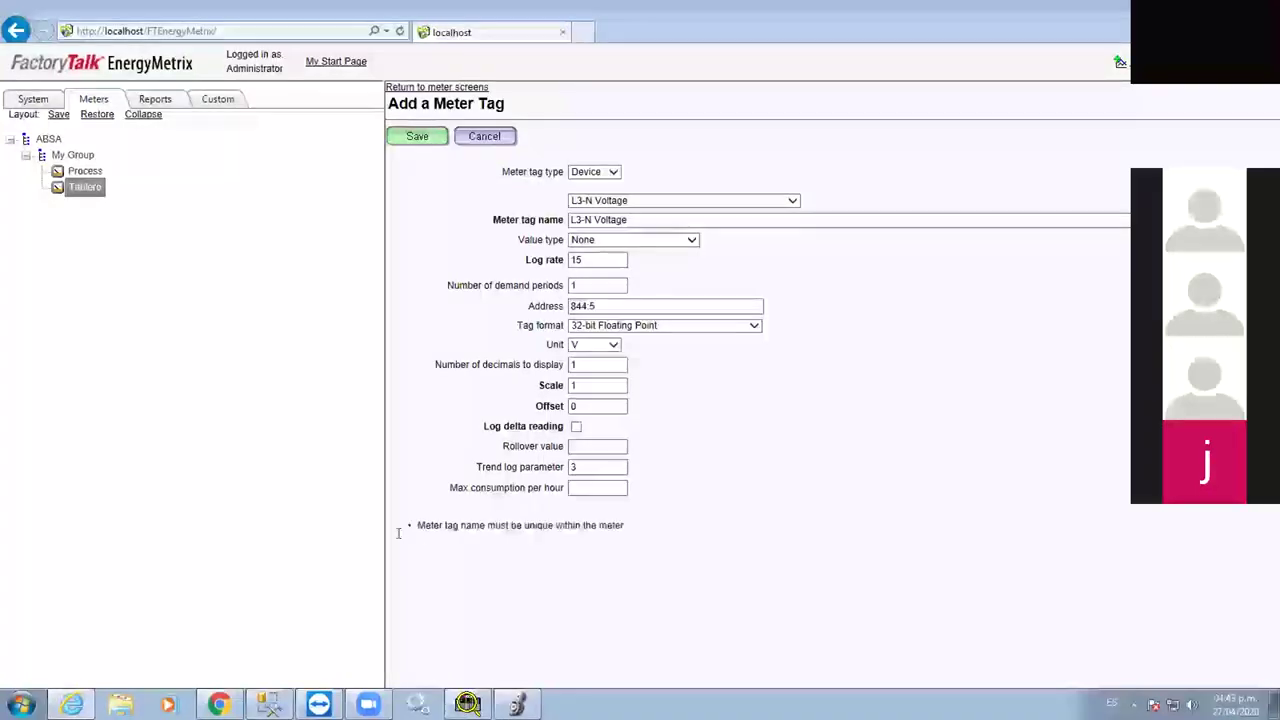
drag(416, 540, 649, 533)
click(689, 538)
click(670, 218)
key(BackSpace)
key(BackSpace)
key(BackSpace)
key(BackSpace)
key(BackSpace)
key(BackSpace)
key(BackSpace)
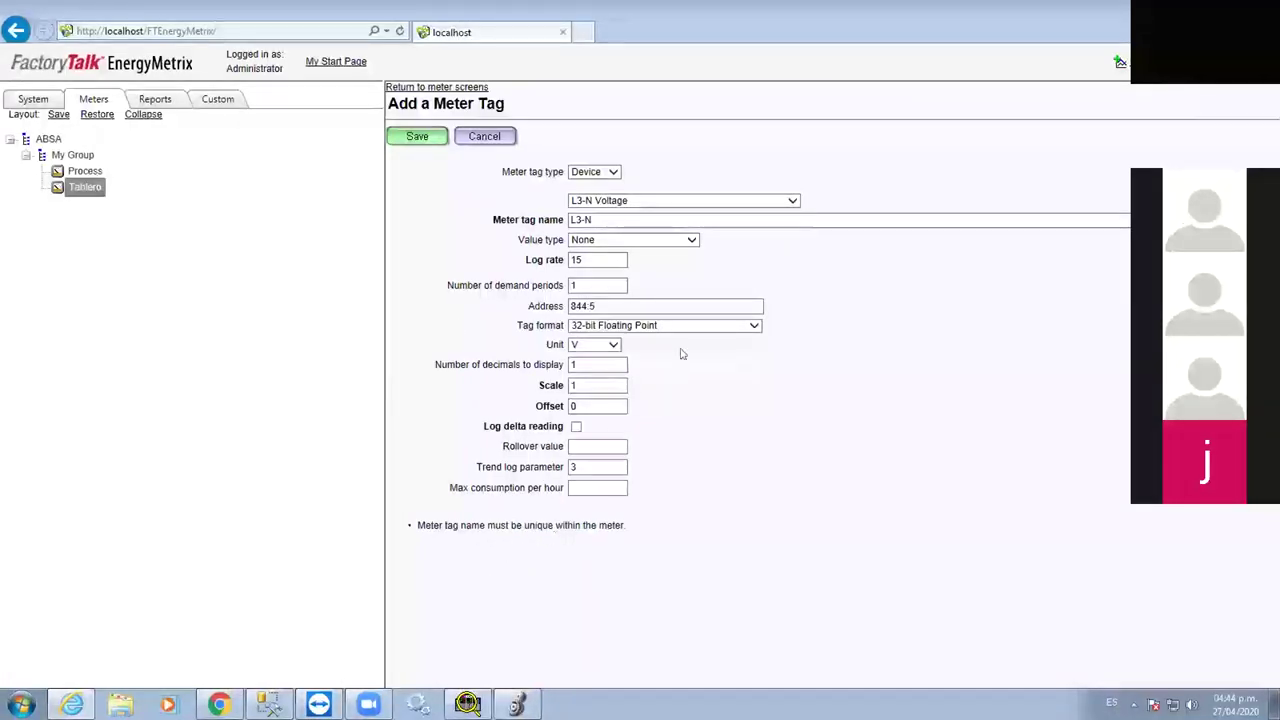
click(462, 134)
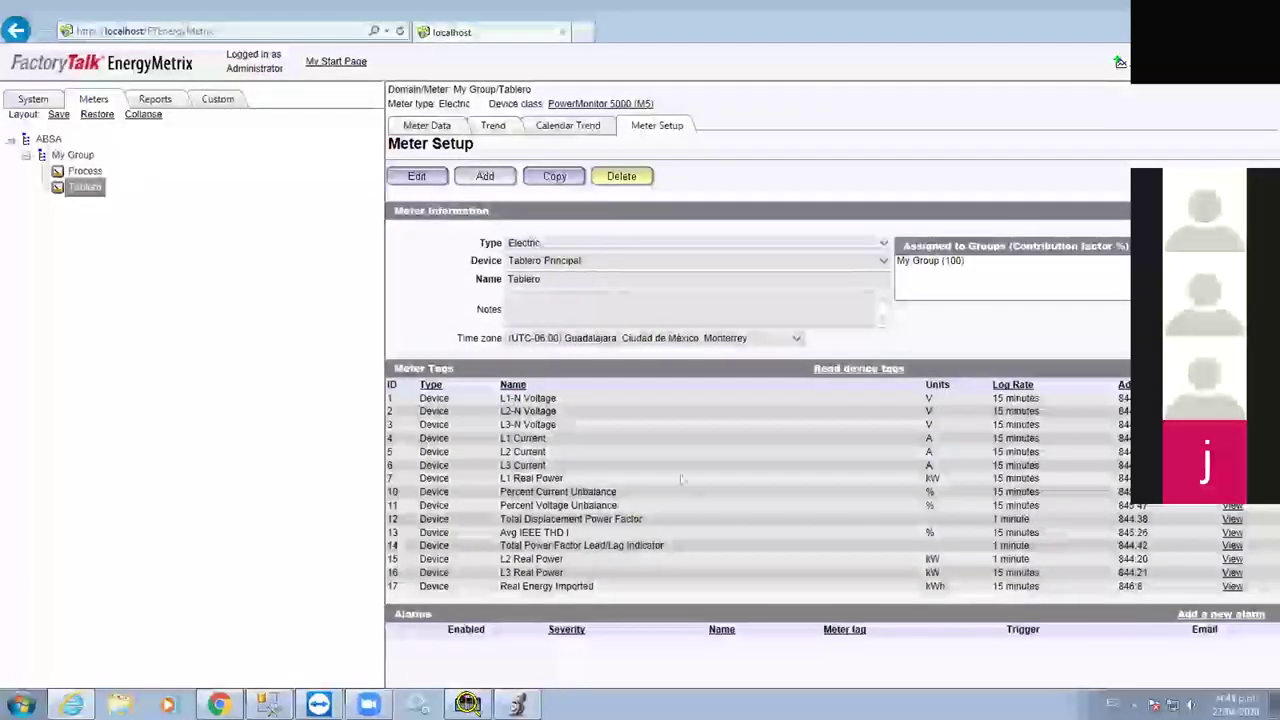
Add the Amp Hours device tag to Tablero and return to its tag list
click(485, 175)
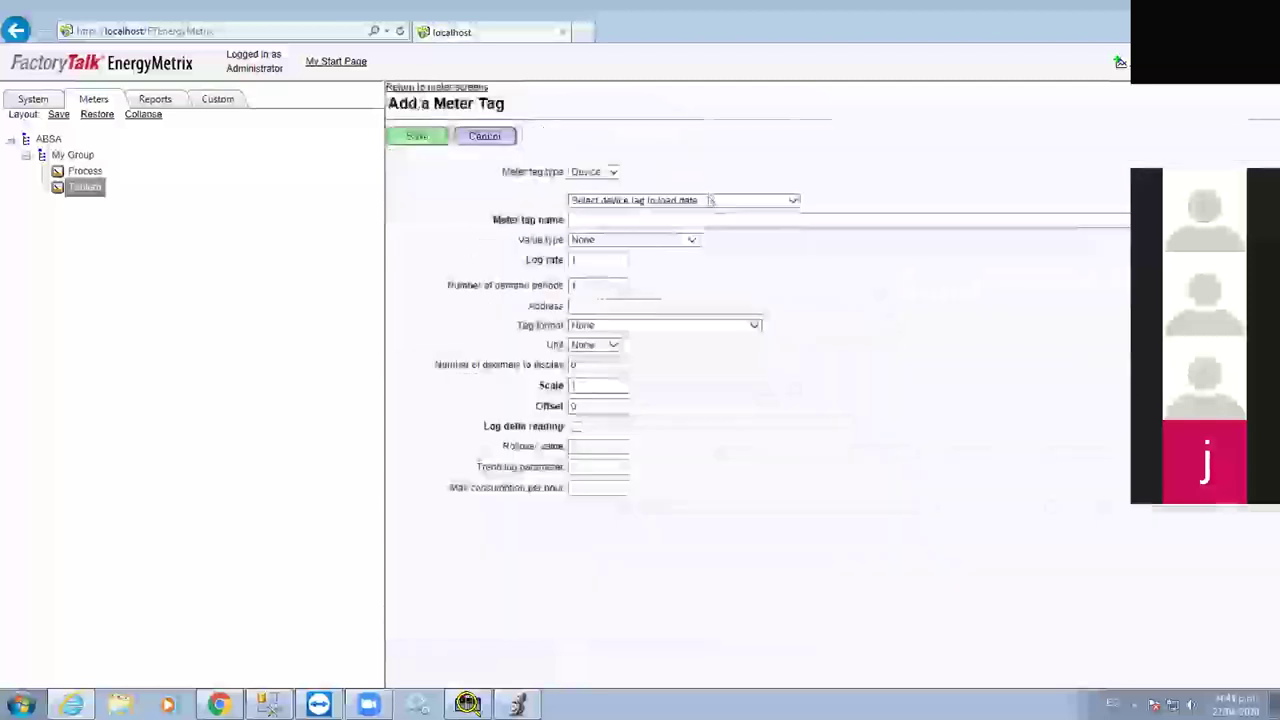
click(683, 209)
scroll(710, 440, down, 3)
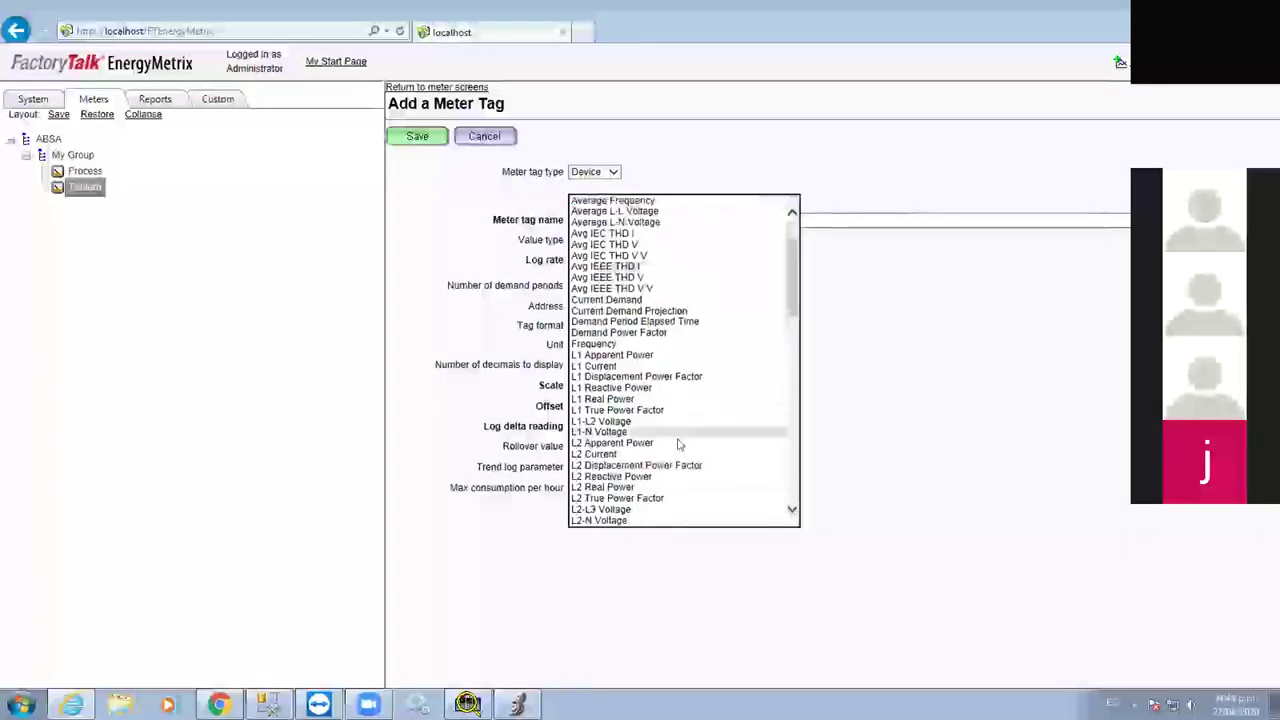
scroll(720, 432, down, 4)
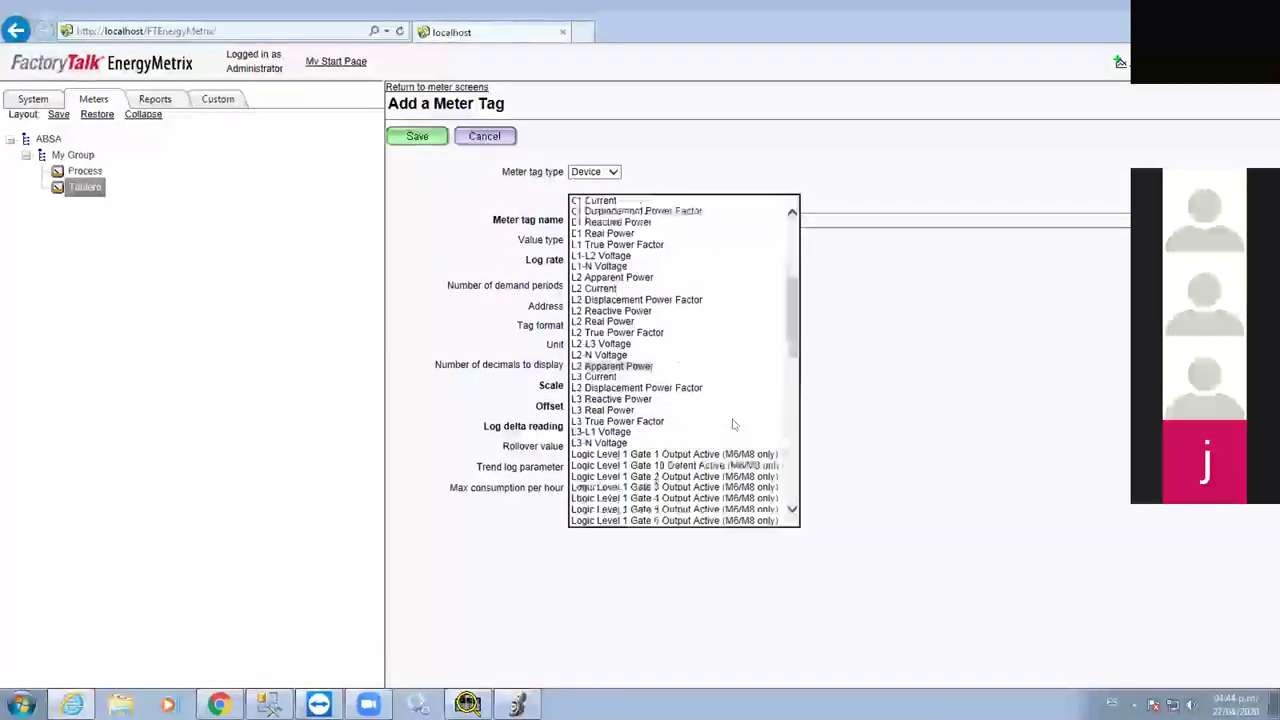
scroll(735, 430, up, 5)
scroll(737, 427, up, 2)
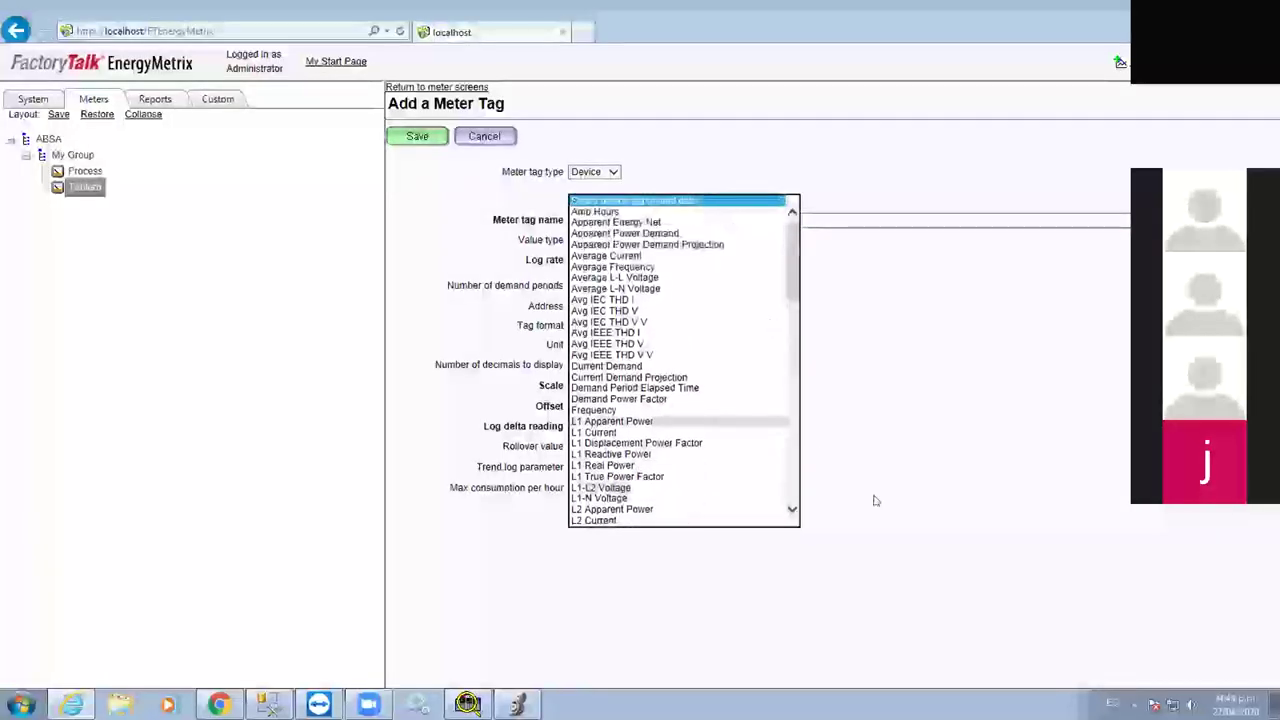
click(487, 192)
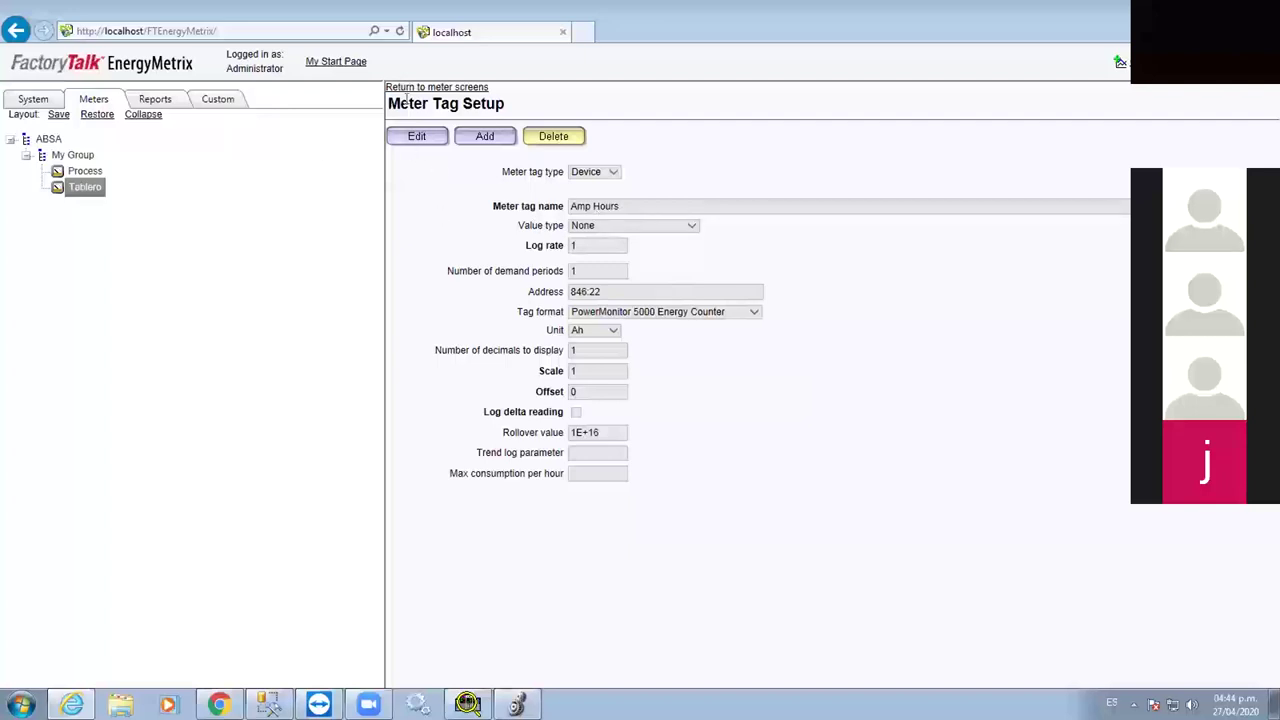
click(408, 87)
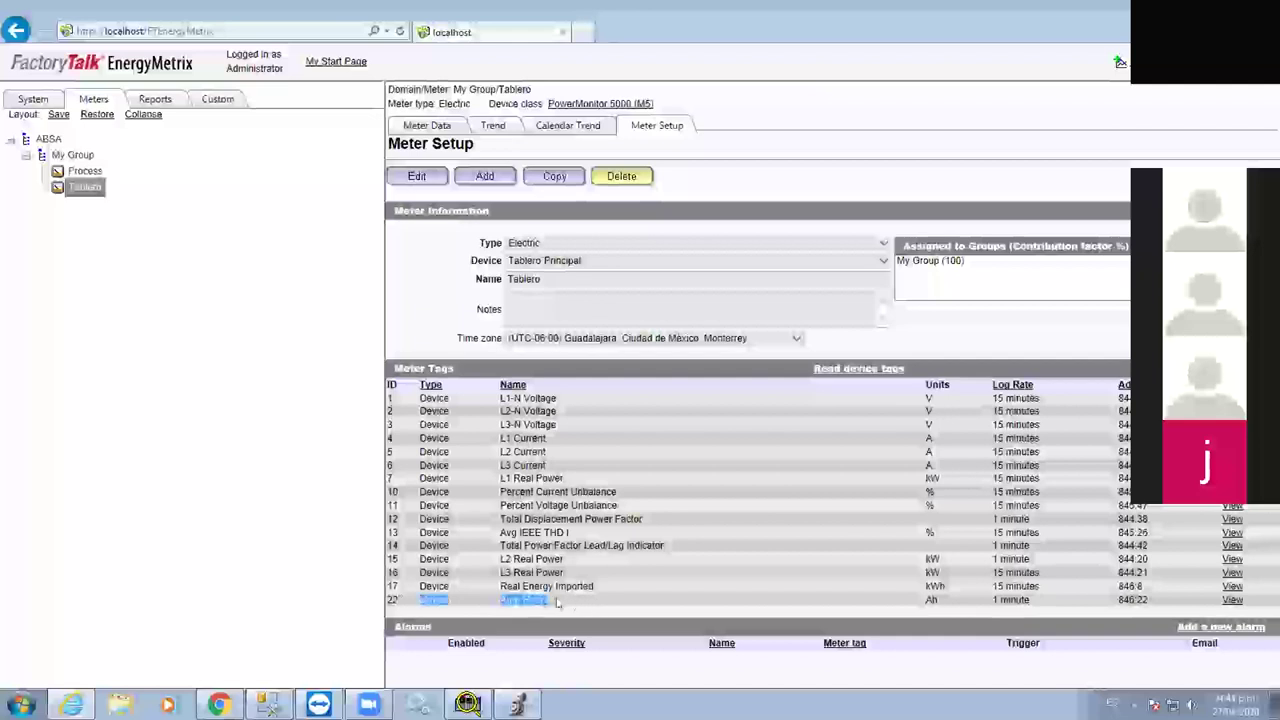
Check the new Amp Hours row: Ah units, 1 minute log rate, address 846:22
drag(396, 608, 832, 599)
drag(931, 598, 978, 610)
click(931, 598)
drag(1033, 603, 988, 601)
drag(1150, 600, 1086, 602)
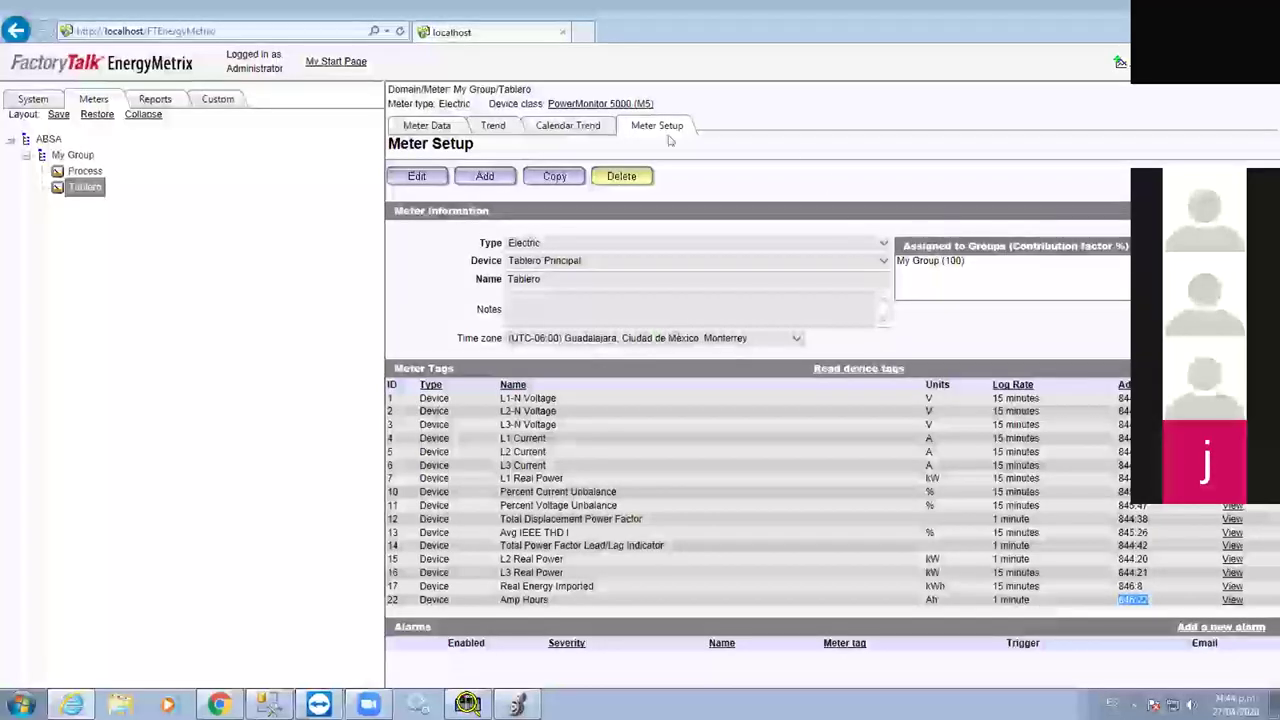
Refresh Tablero's Meter Data to the current date/time, then open Devices > My Group > Process
click(421, 131)
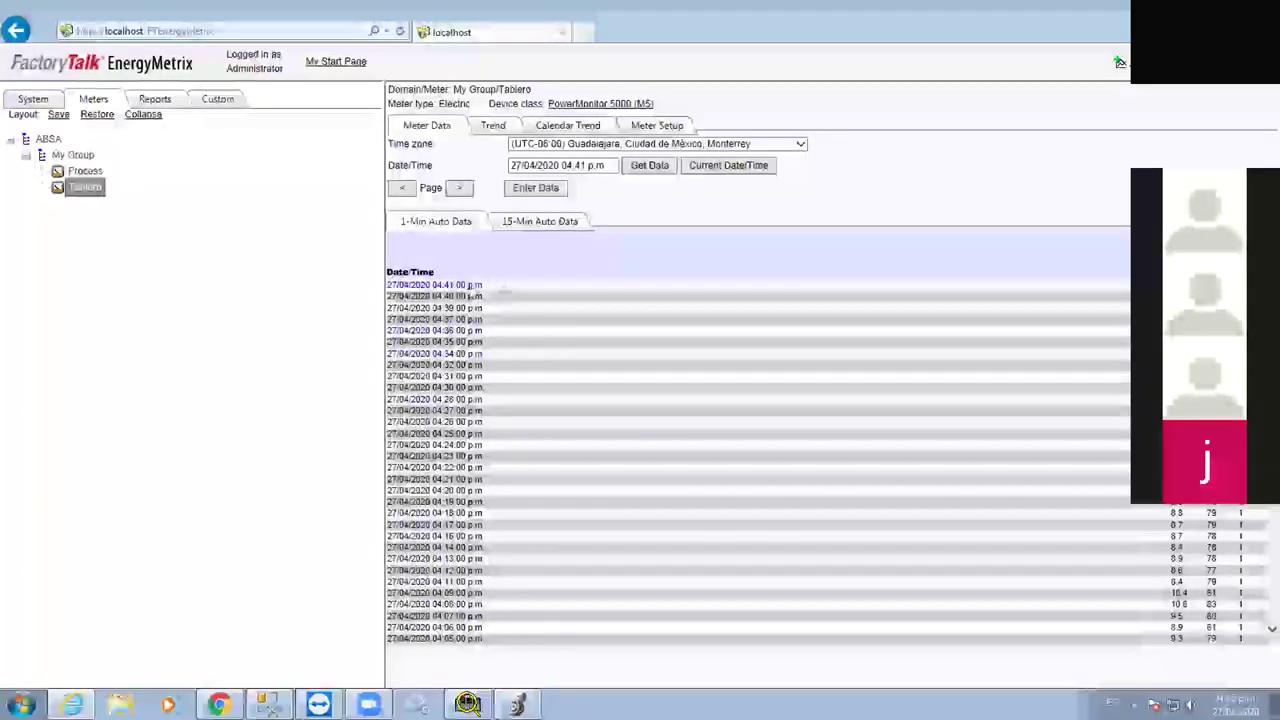
click(700, 168)
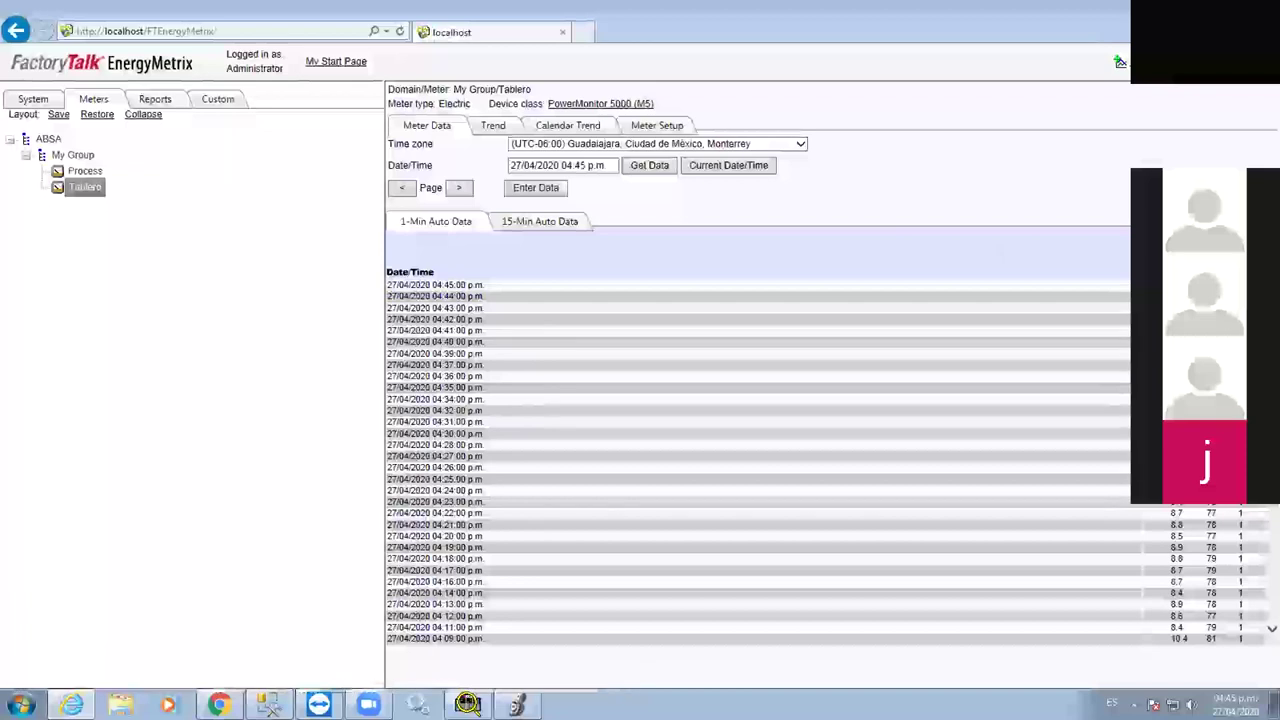
click(710, 168)
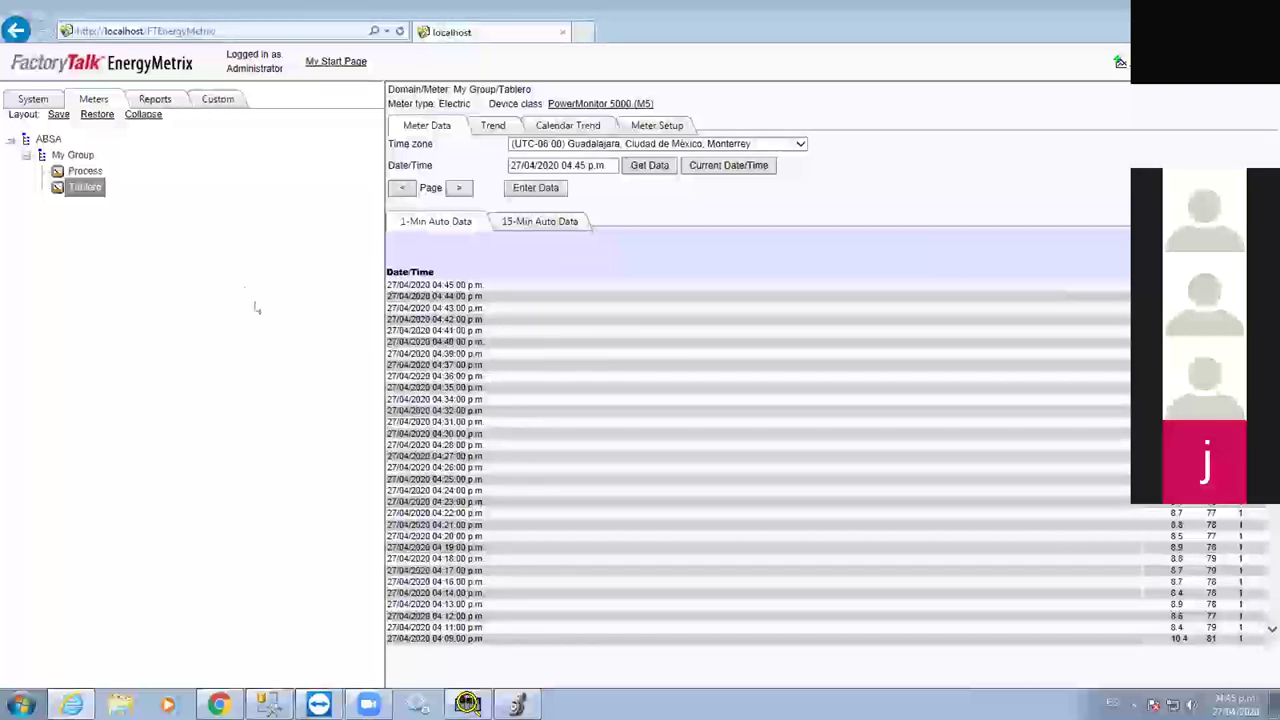
click(36, 101)
click(100, 218)
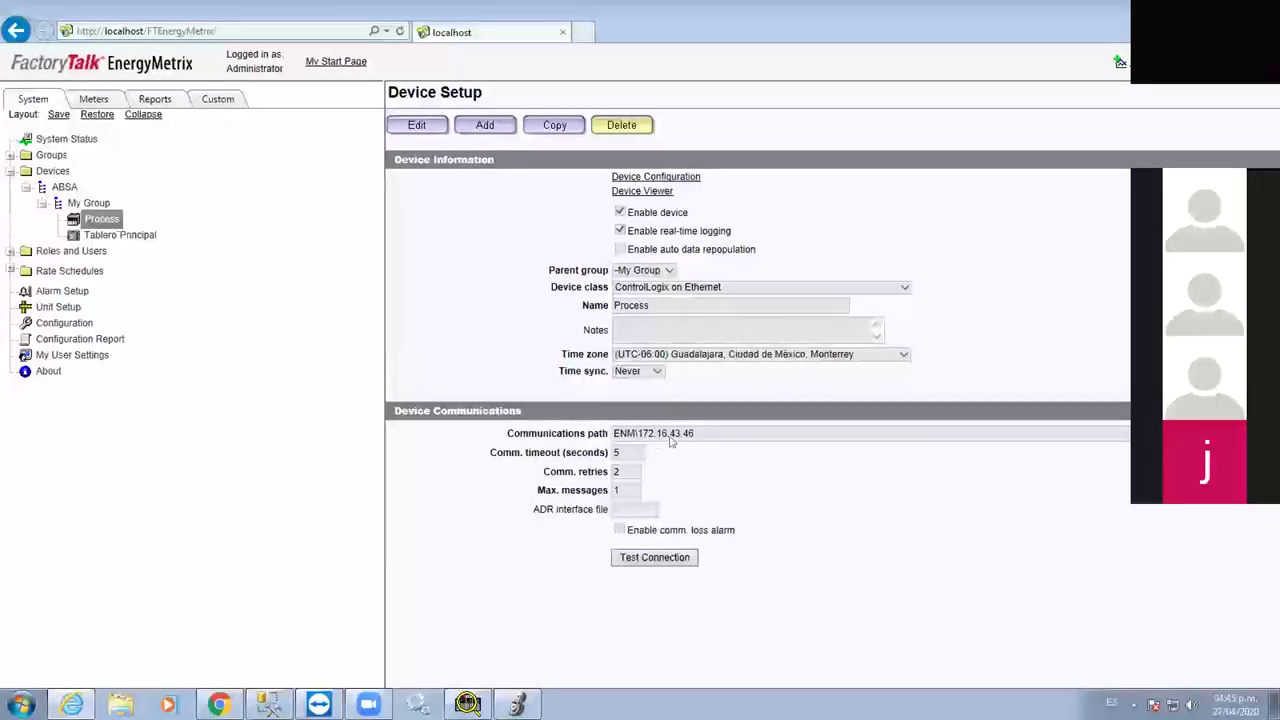
Test the connection to the ControlLogix at ENM\172.16.43.46 and get Connection successful
click(652, 558)
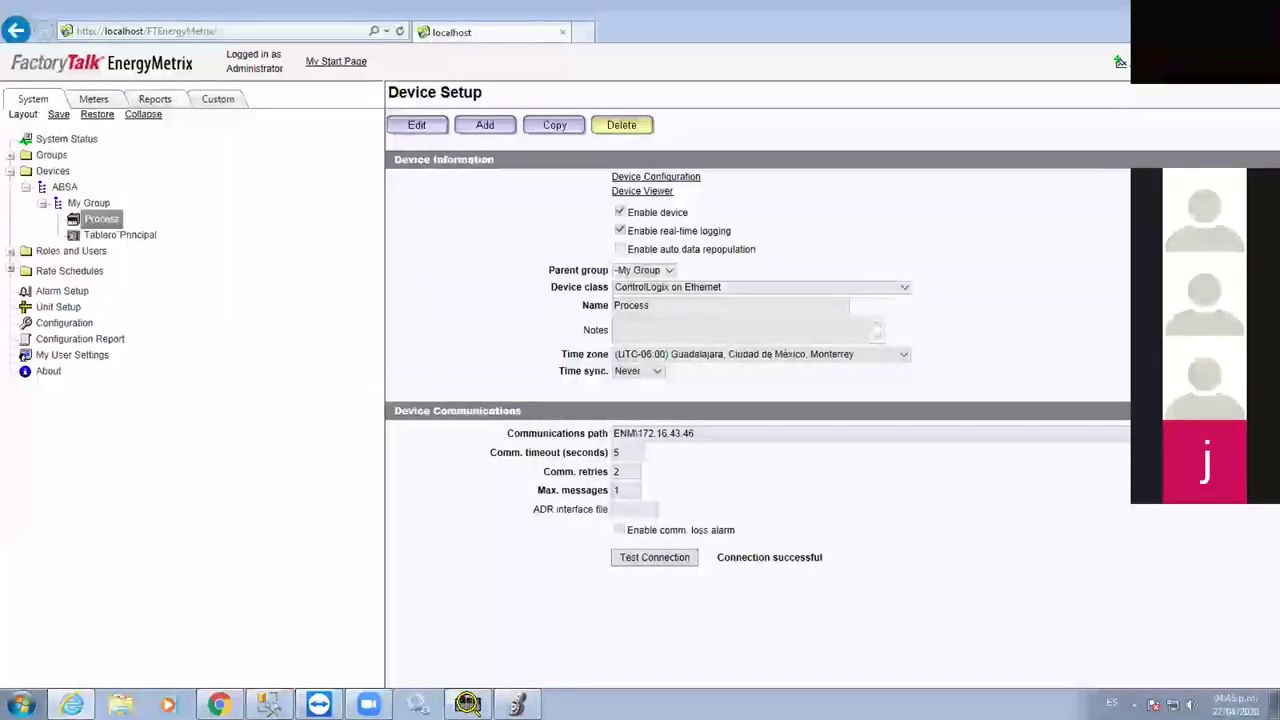
key(alt+Tab)
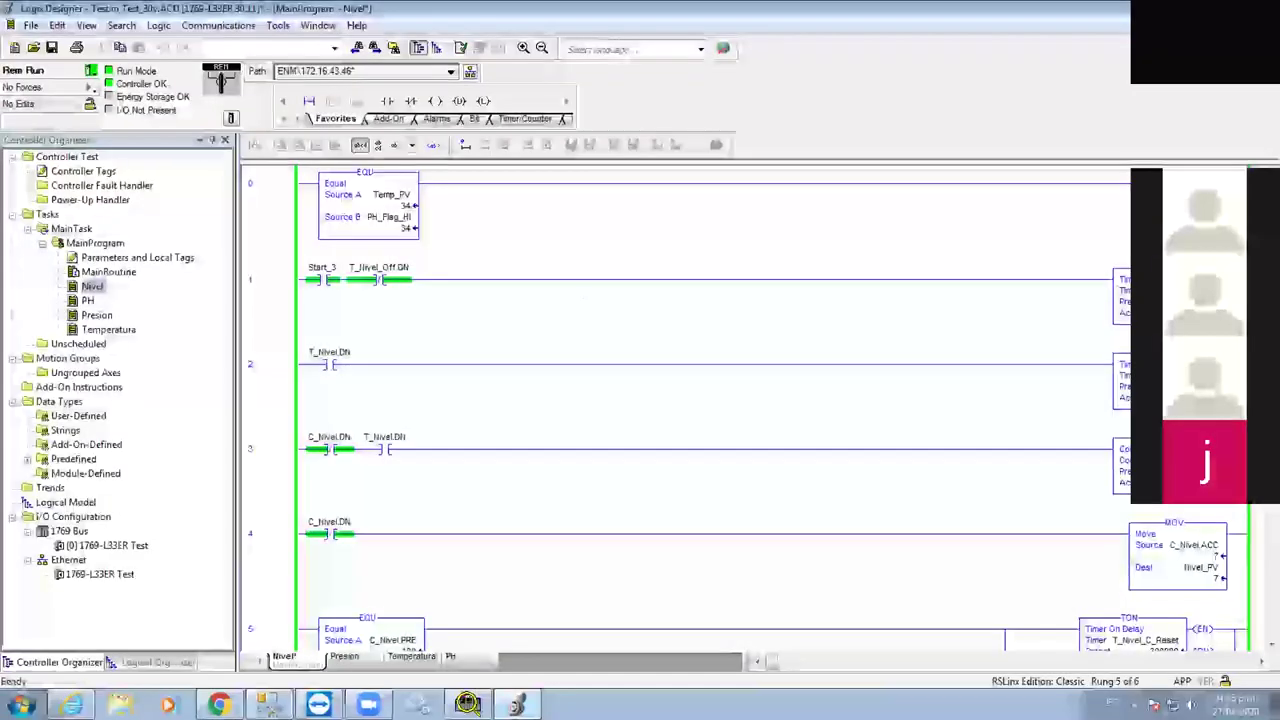
Review the PLC 5/SLC mapping of files 1–4 to Nivel_PV, PH_PV, Press_PV, Temp_PV, then close it
key(alt+l)
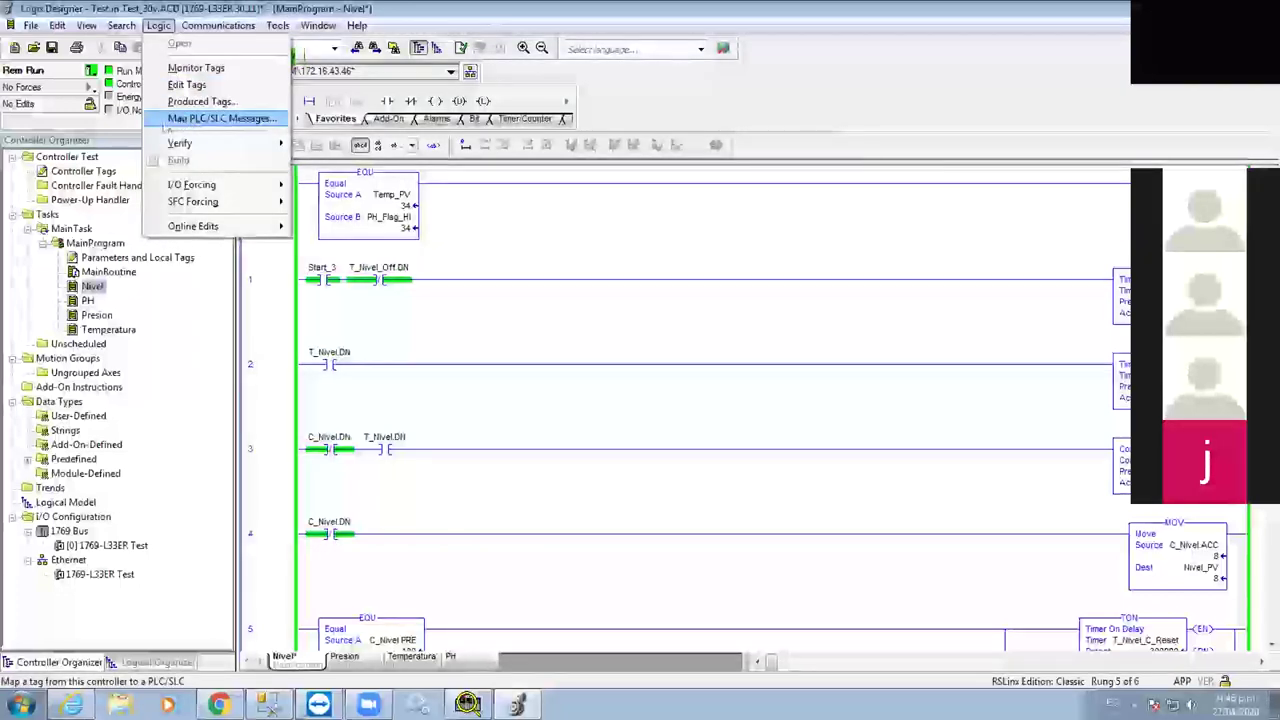
click(166, 122)
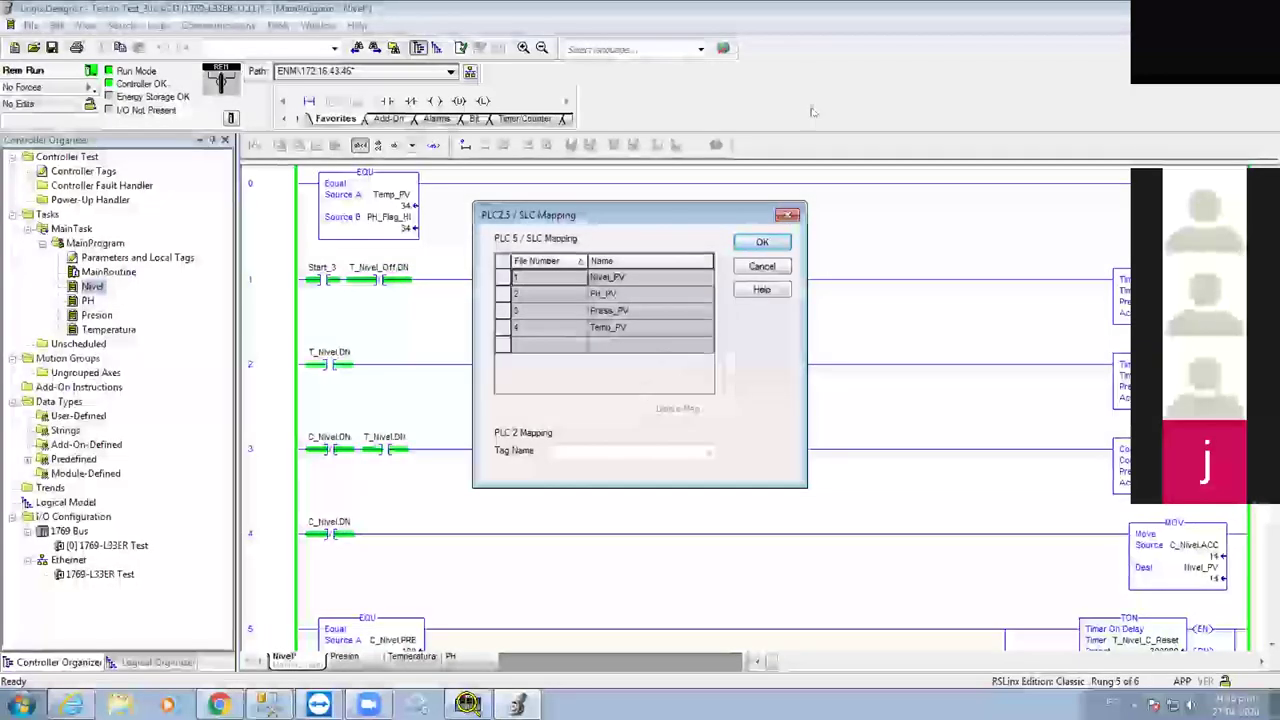
click(789, 216)
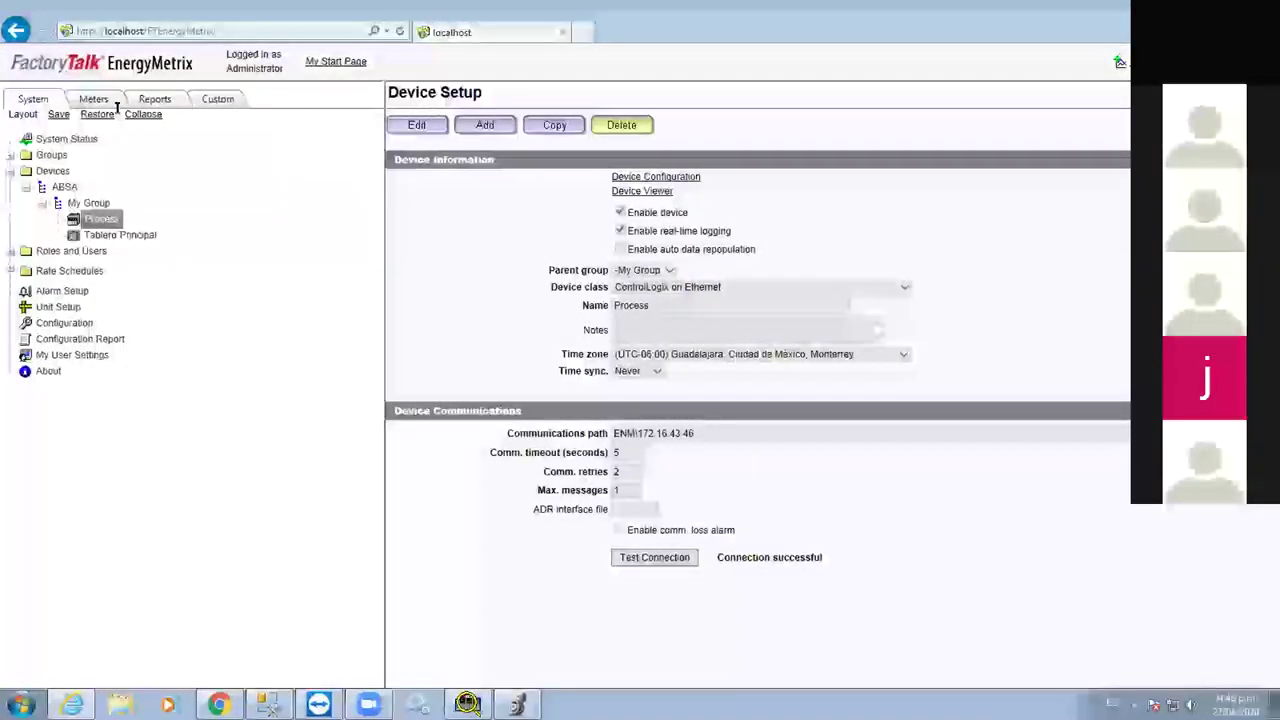
Add a Device tag to the Process meter to view NIVEL at F1:1, 32-bit Signed Integer, log rate 1
click(95, 99)
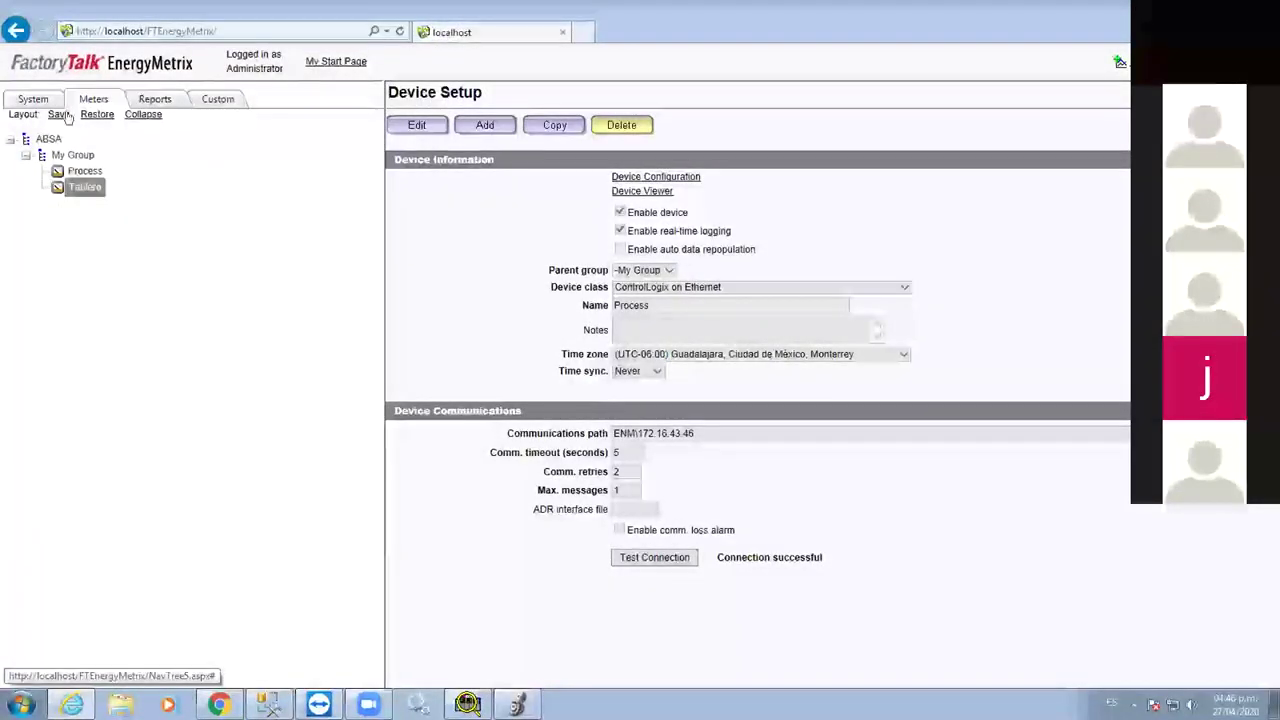
click(86, 171)
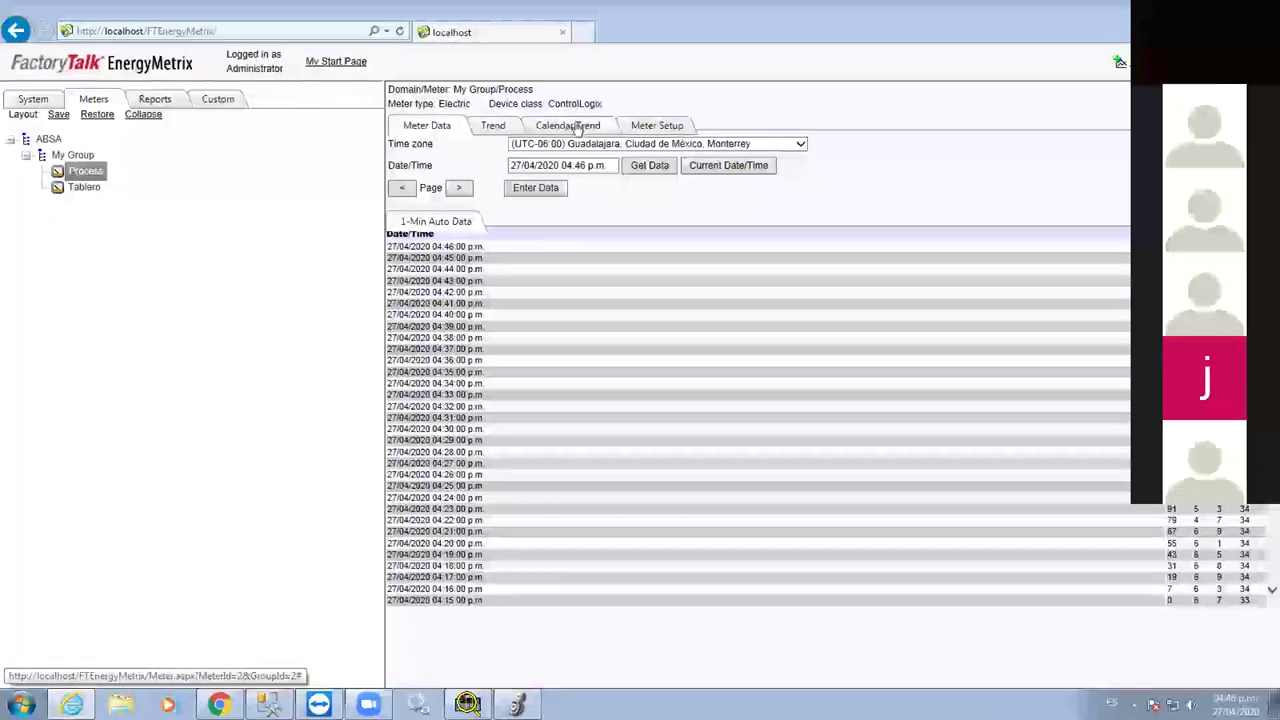
click(670, 126)
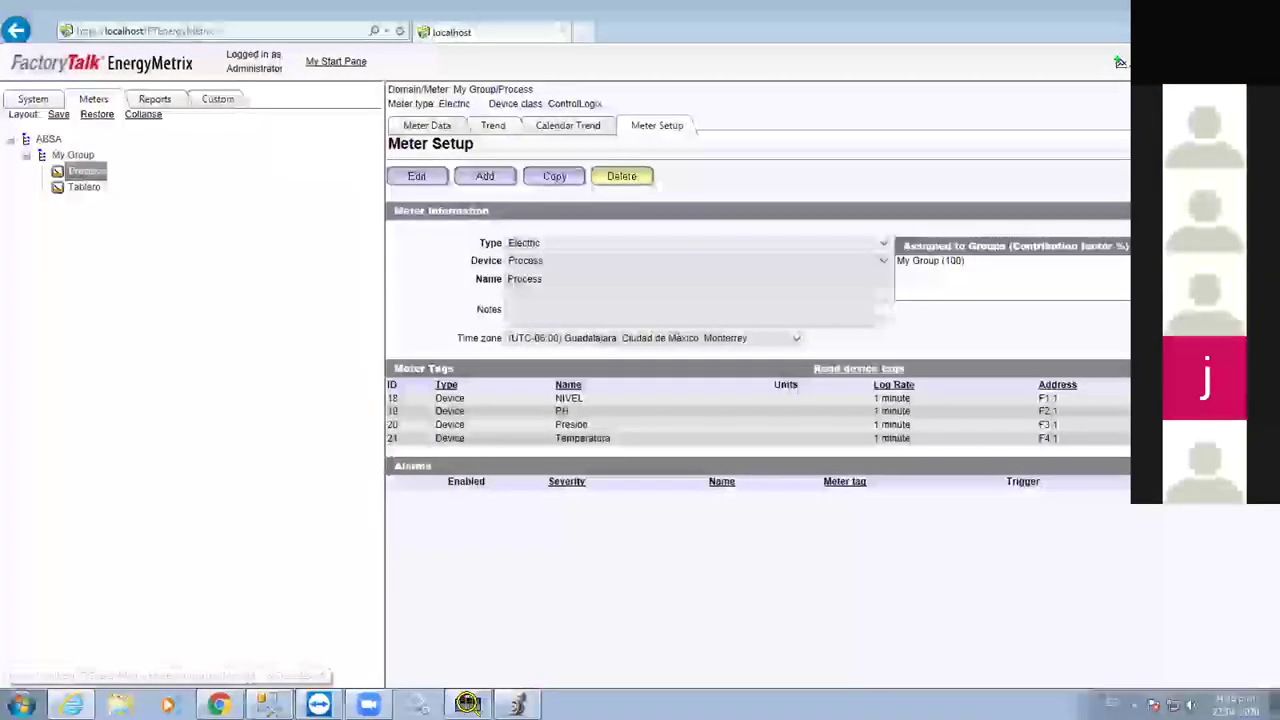
click(1005, 418)
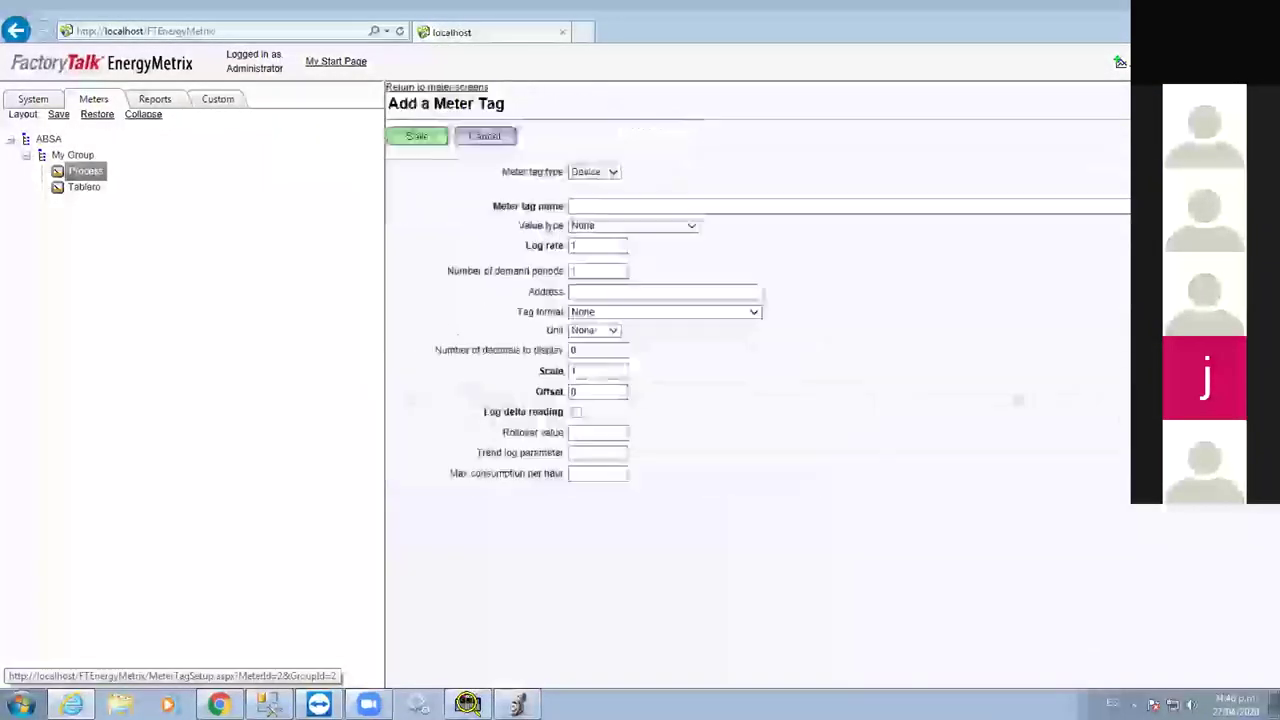
click(612, 173)
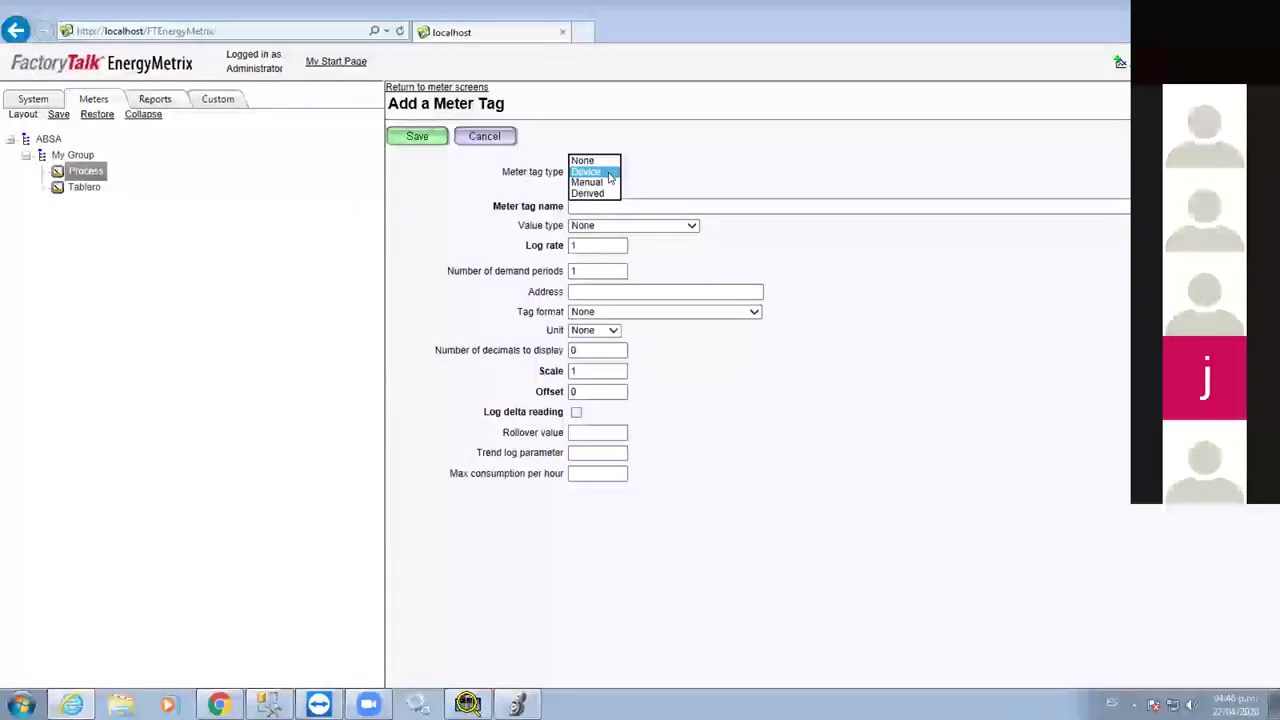
click(612, 173)
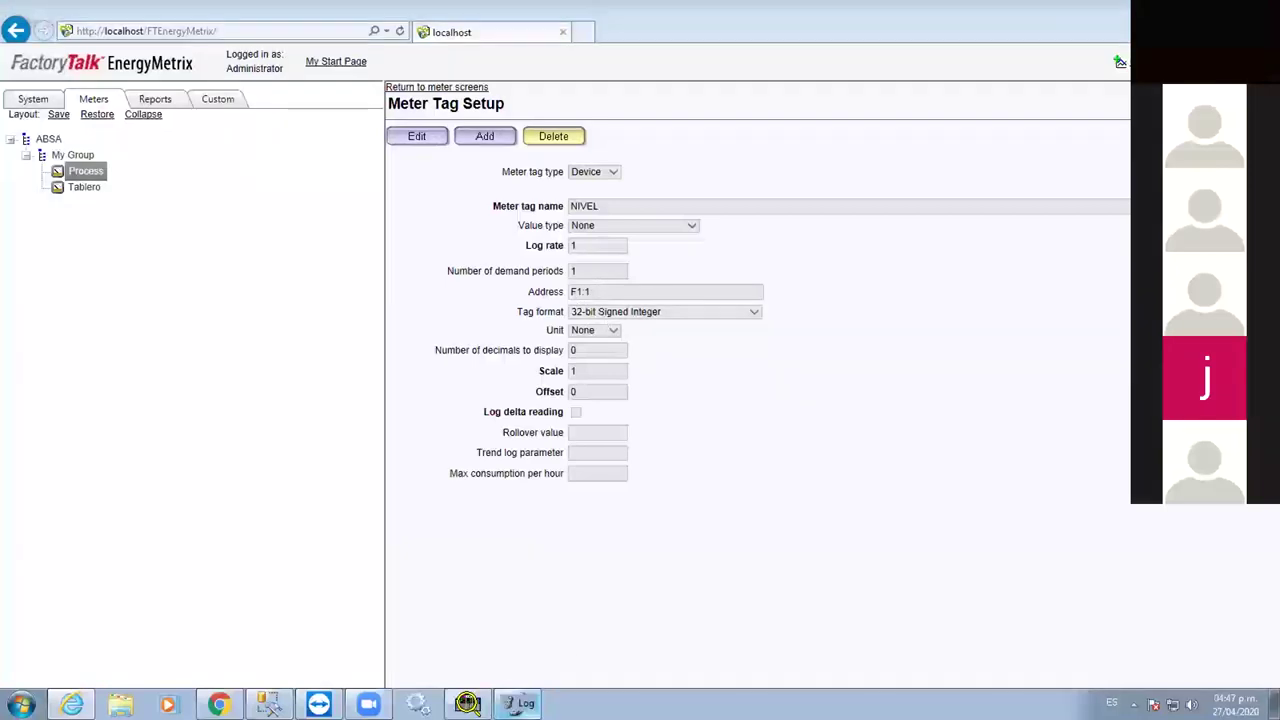
click(516, 704)
Confirm in Map PLC/SLC Messages that file 1 maps to Nivel_PV, then close the mapping
click(158, 25)
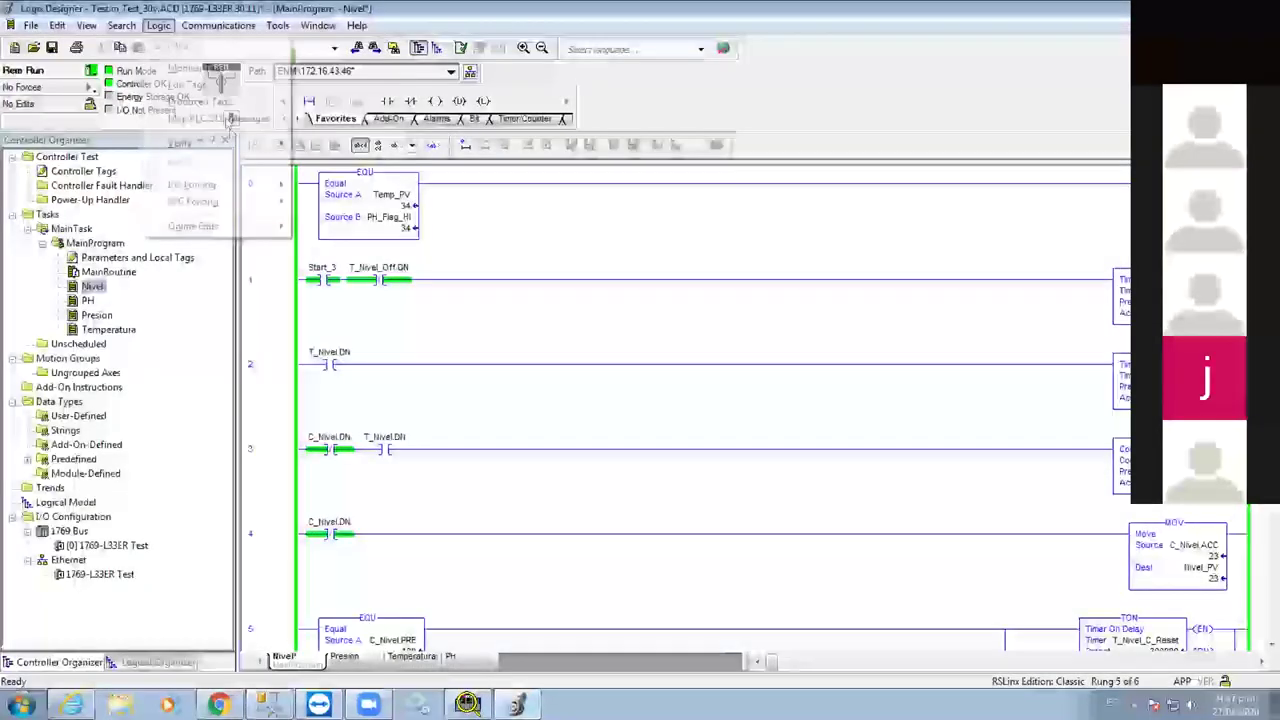
click(228, 117)
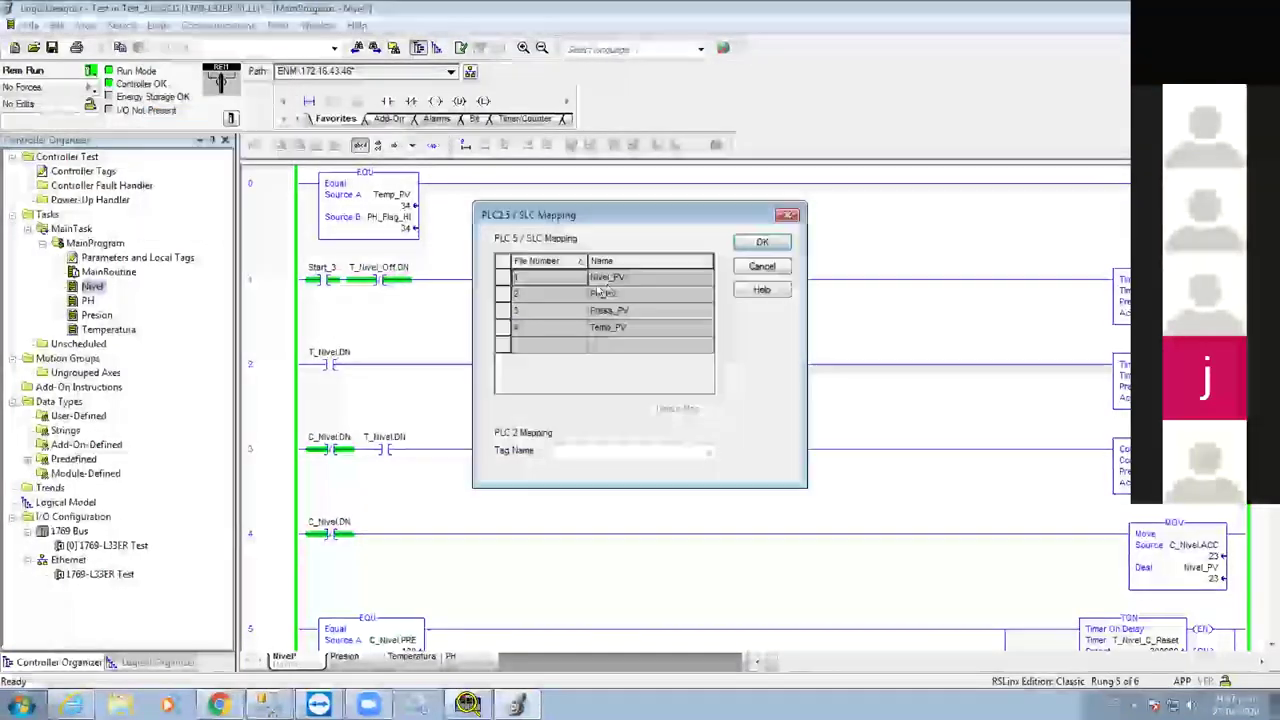
click(764, 243)
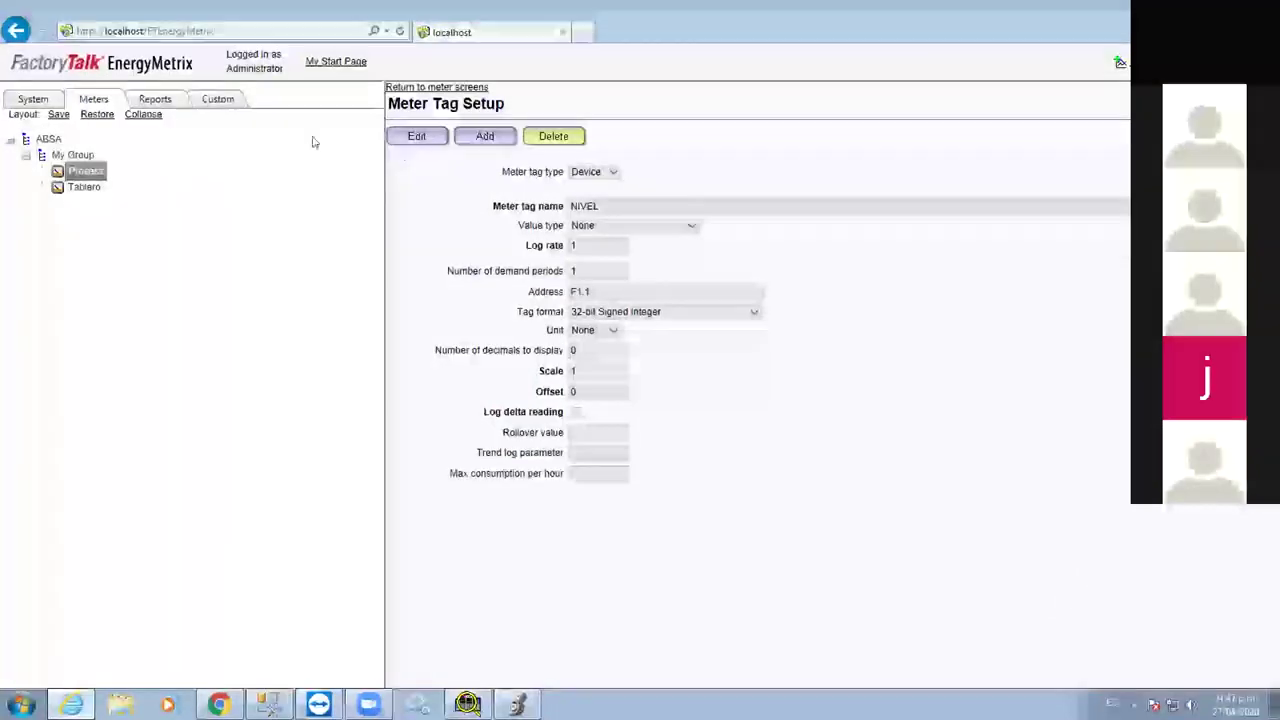
click(423, 88)
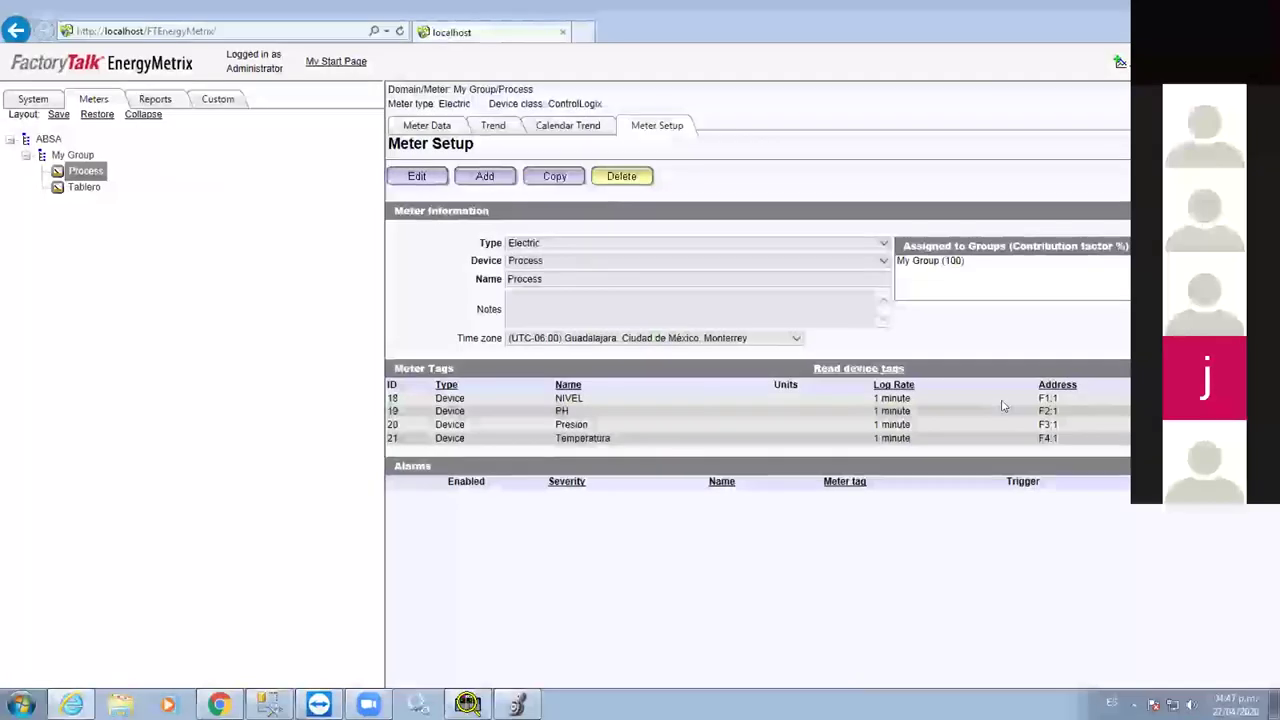
click(423, 128)
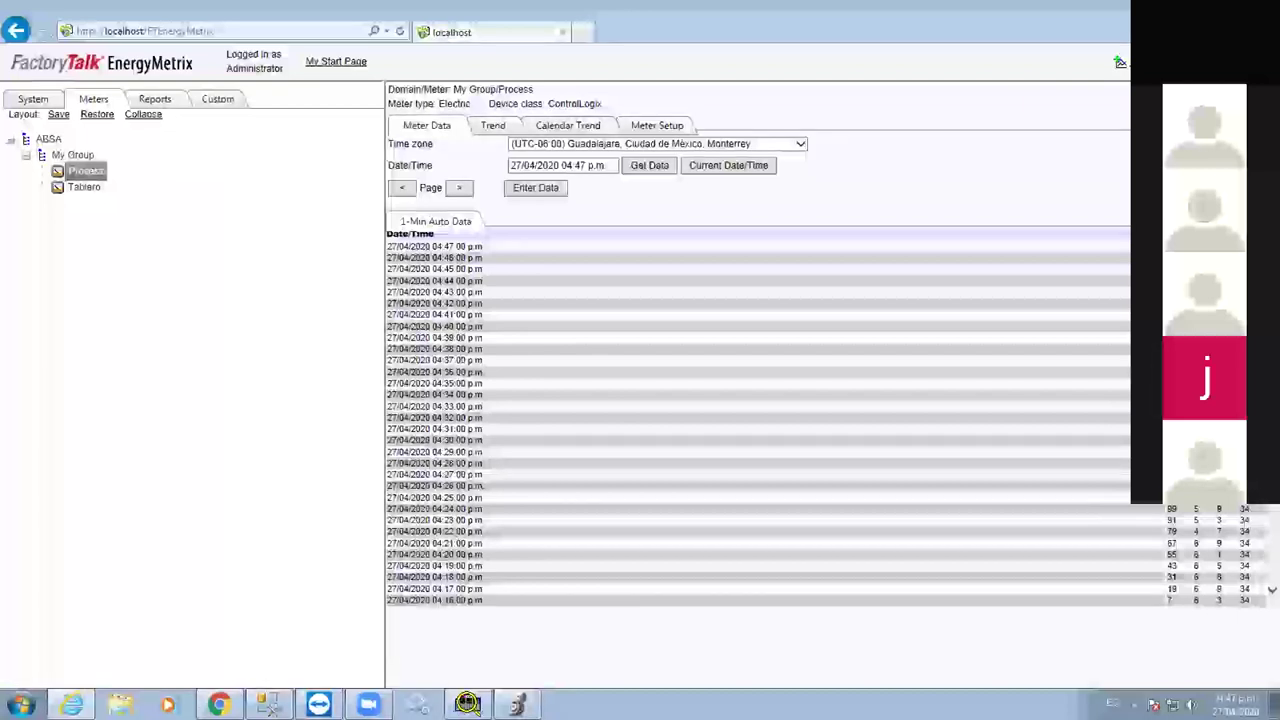
click(1009, 406)
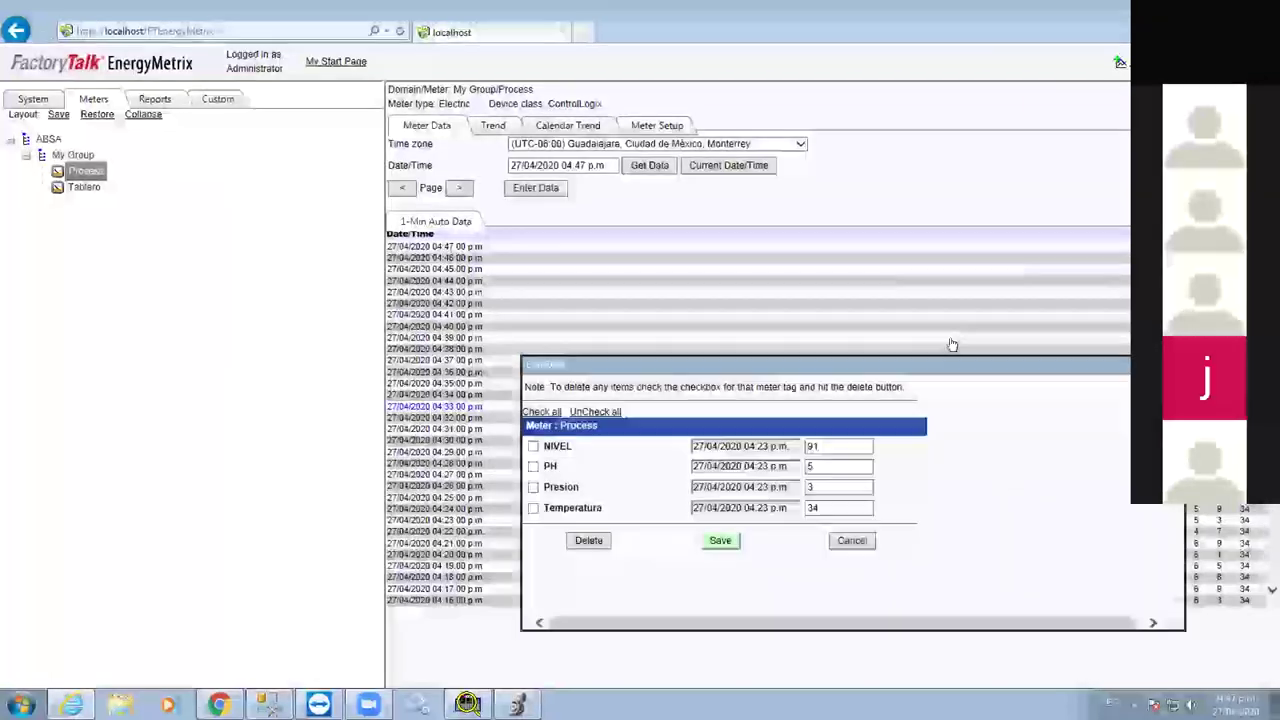
click(834, 345)
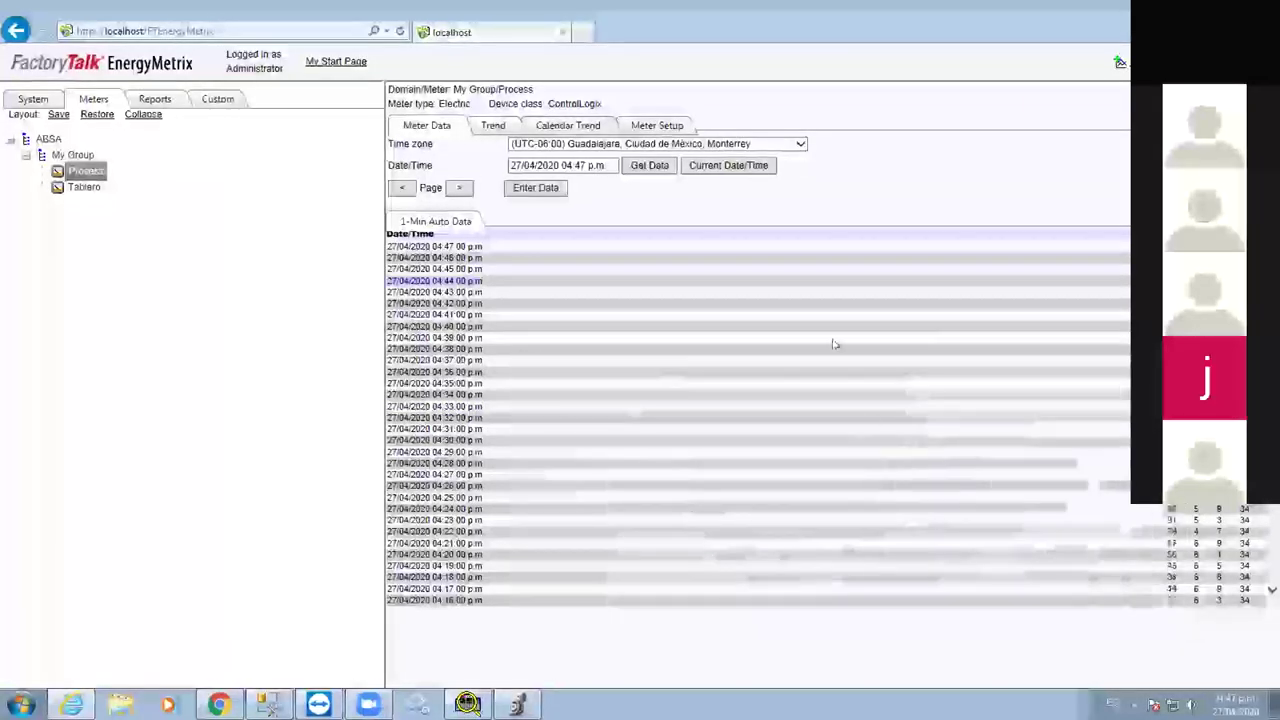
click(745, 166)
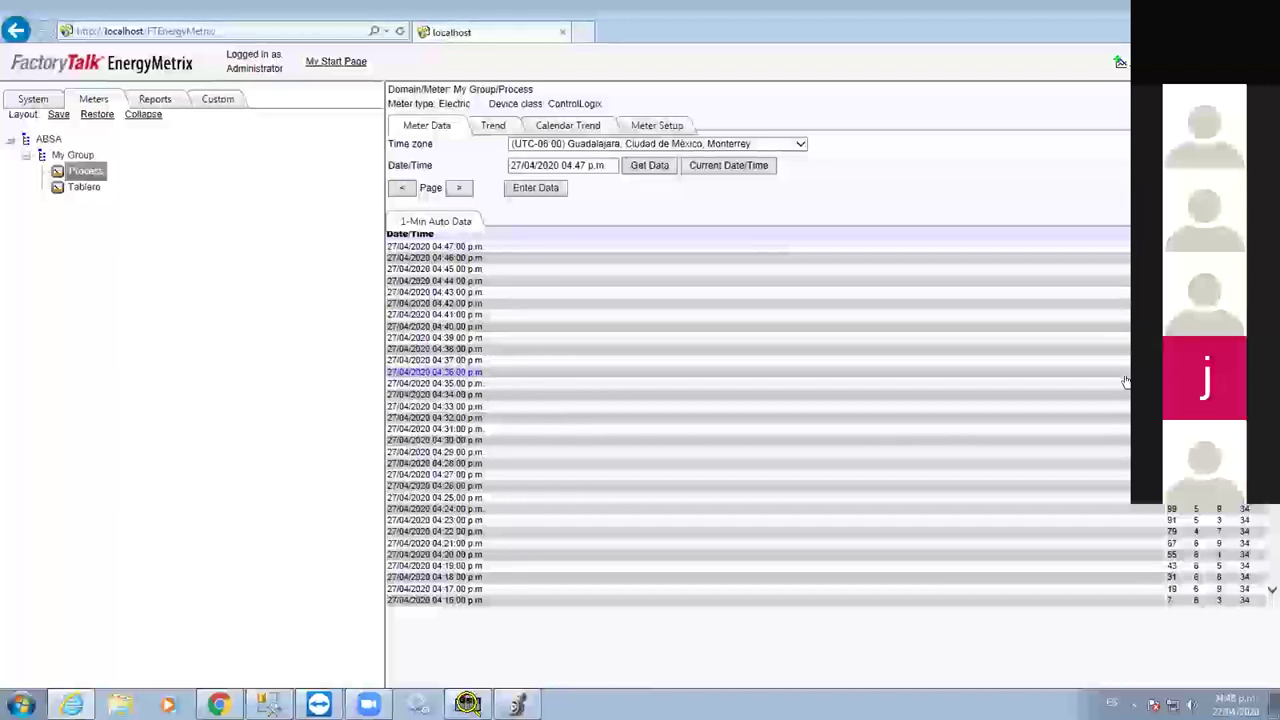
click(91, 191)
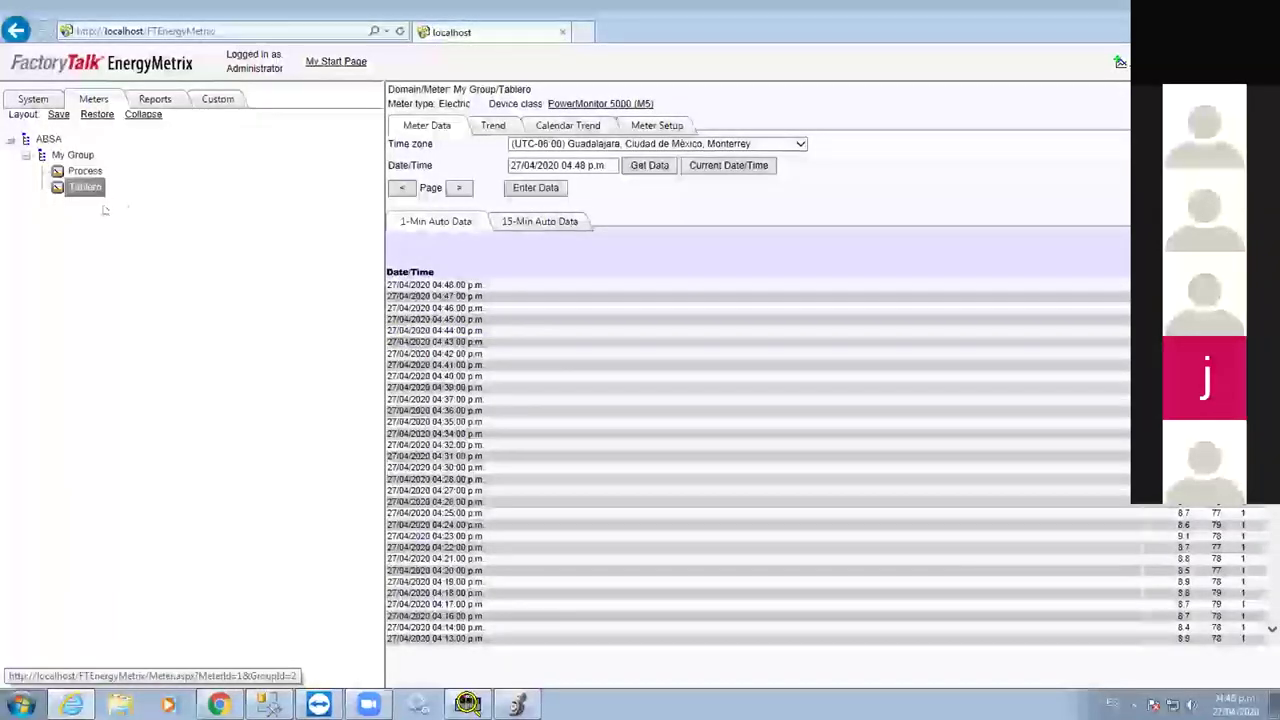
Highlight the most recent timestamps in the Tablero logged data table, then clear the selection
drag(470, 638, 538, 310)
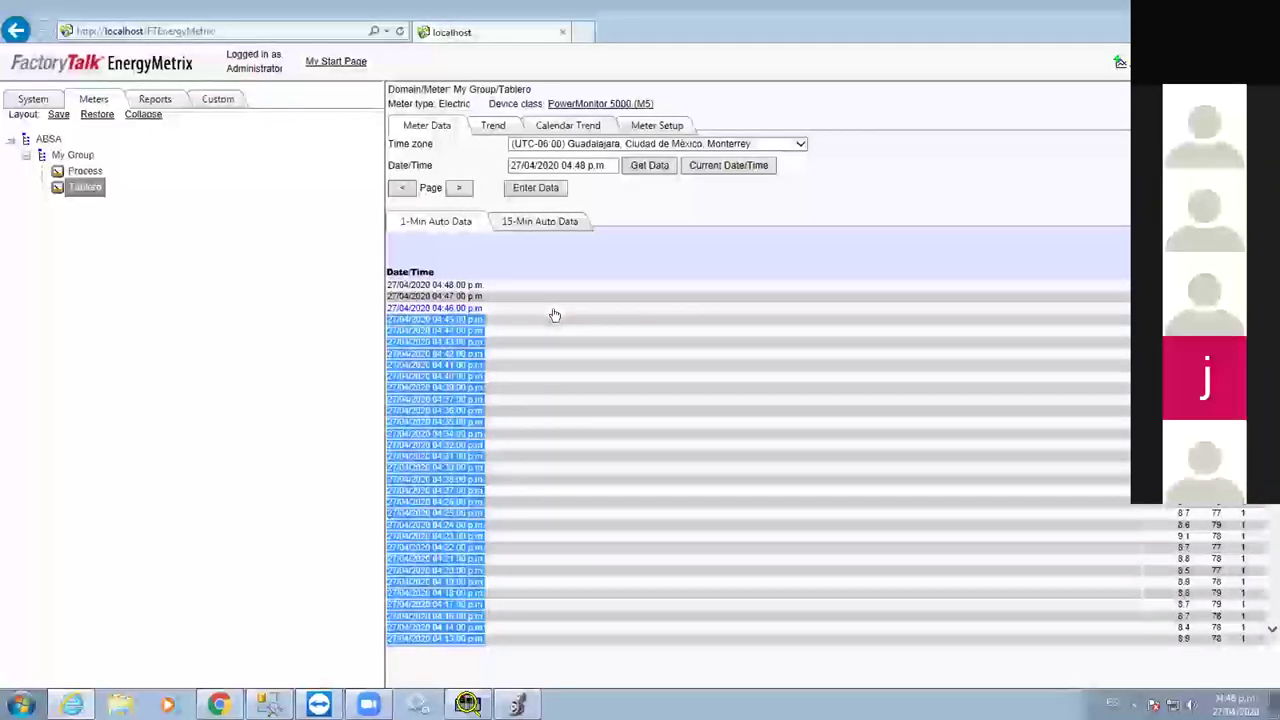
click(834, 543)
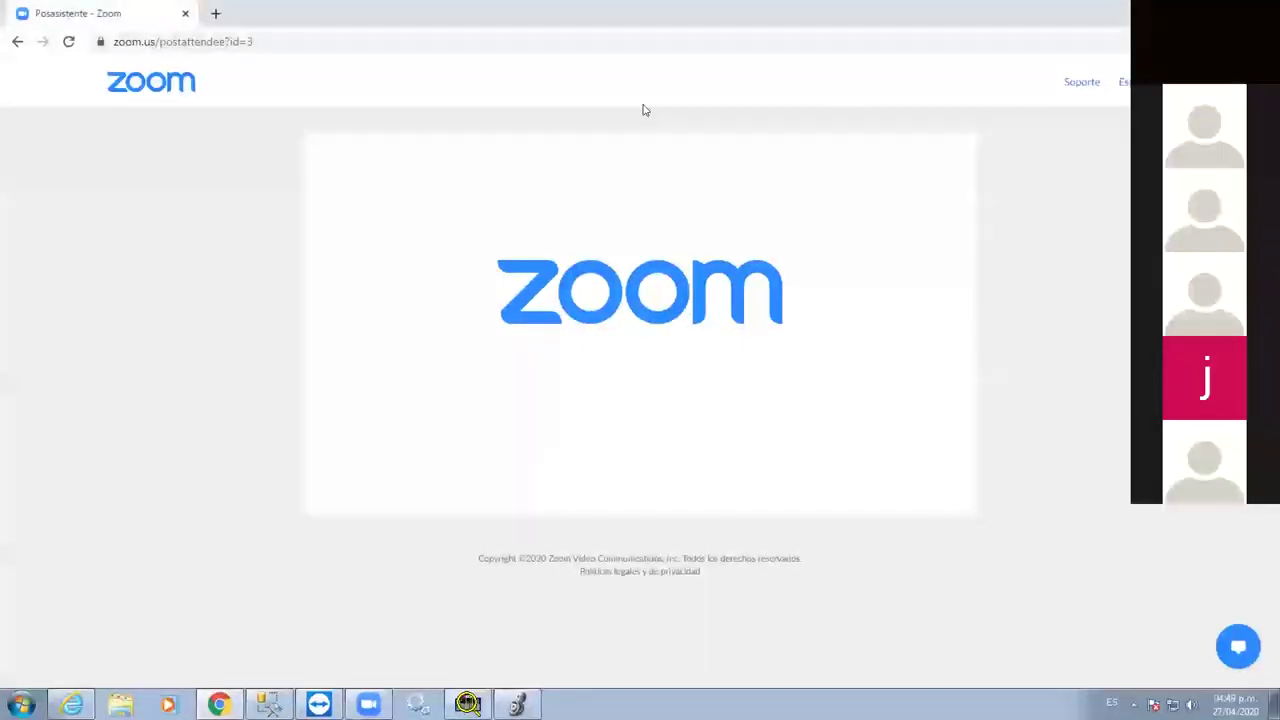
Load the PowerMonitor 5000 page at 172.16.43.36 and check its address and name ABSA_PM5000
key(ctrl+t)
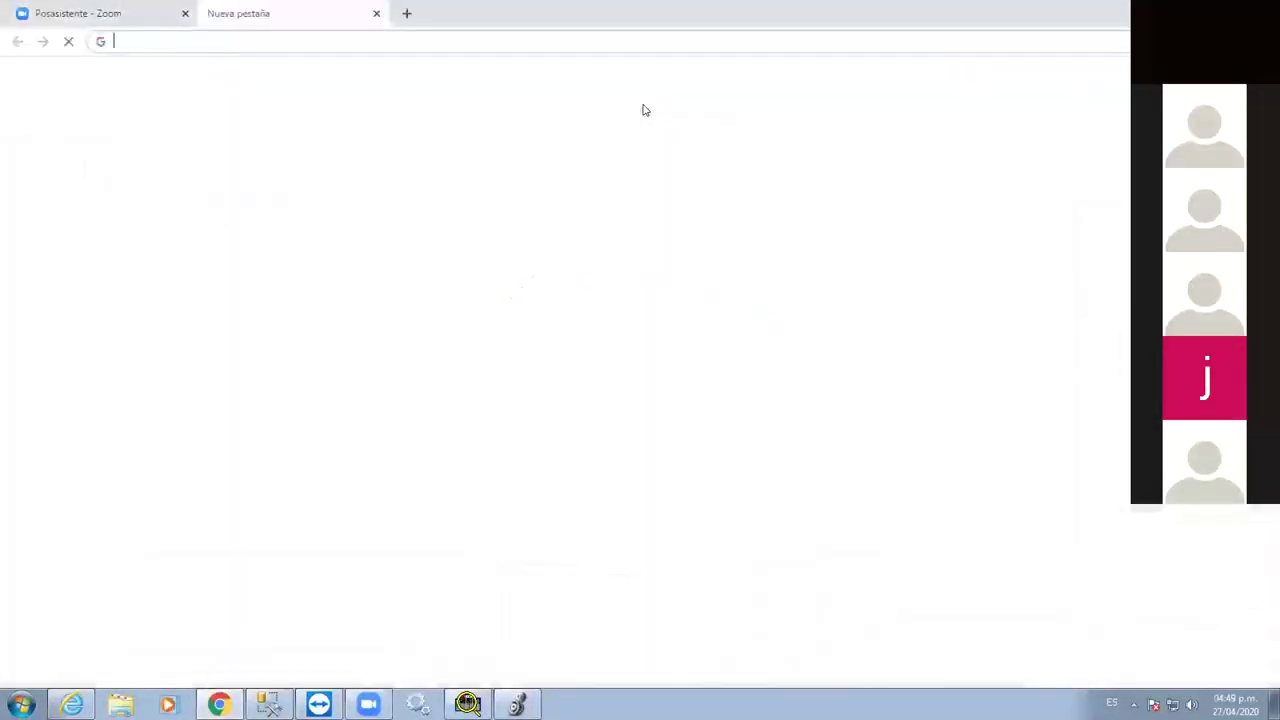
text(17)
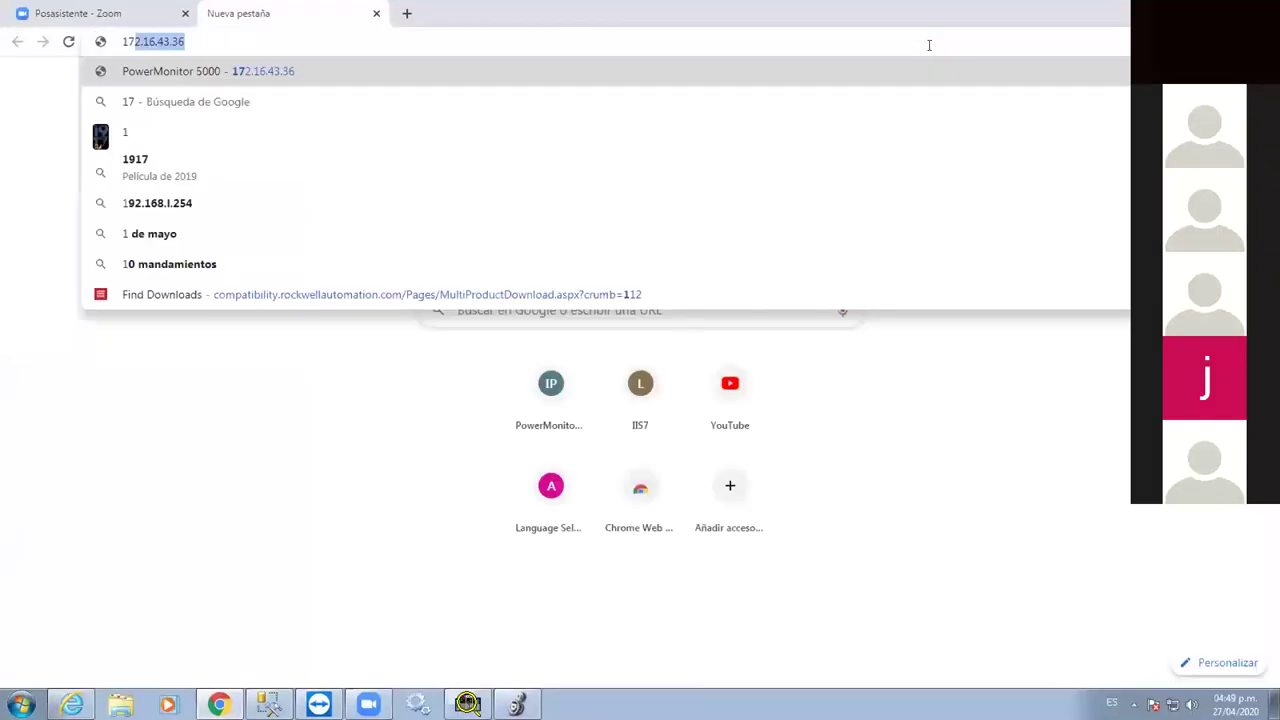
key(Right)
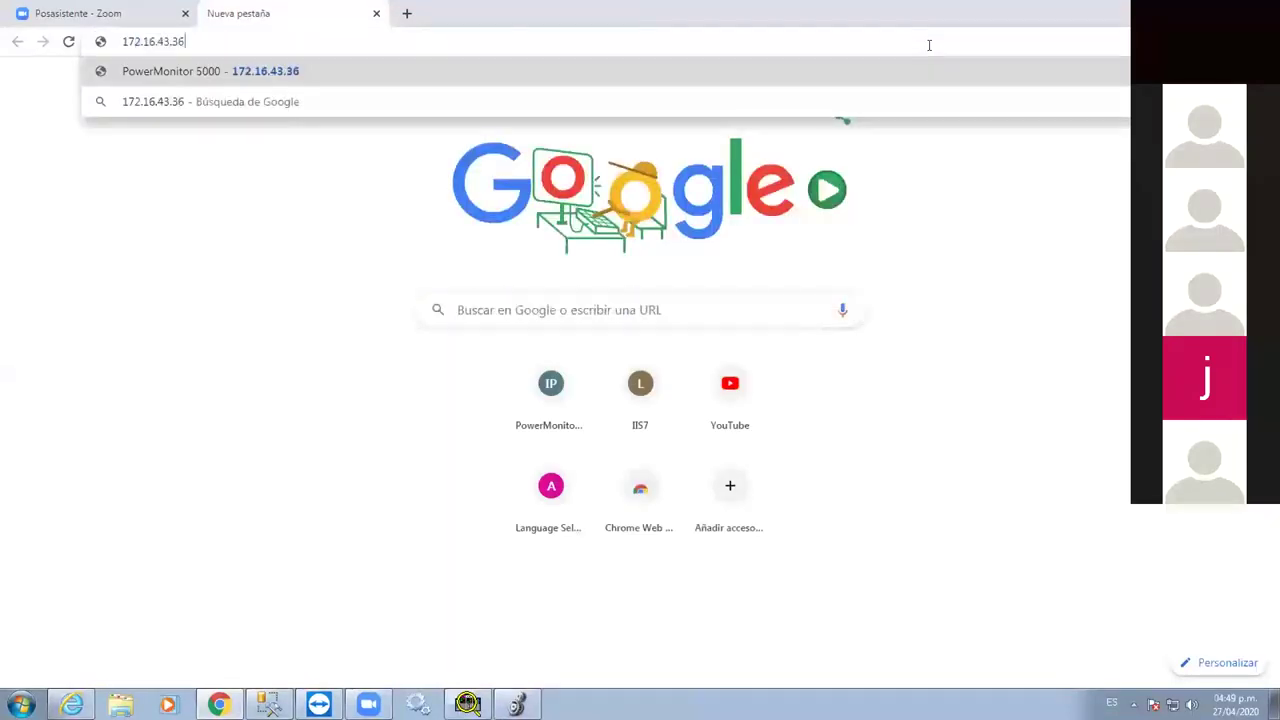
key(Return)
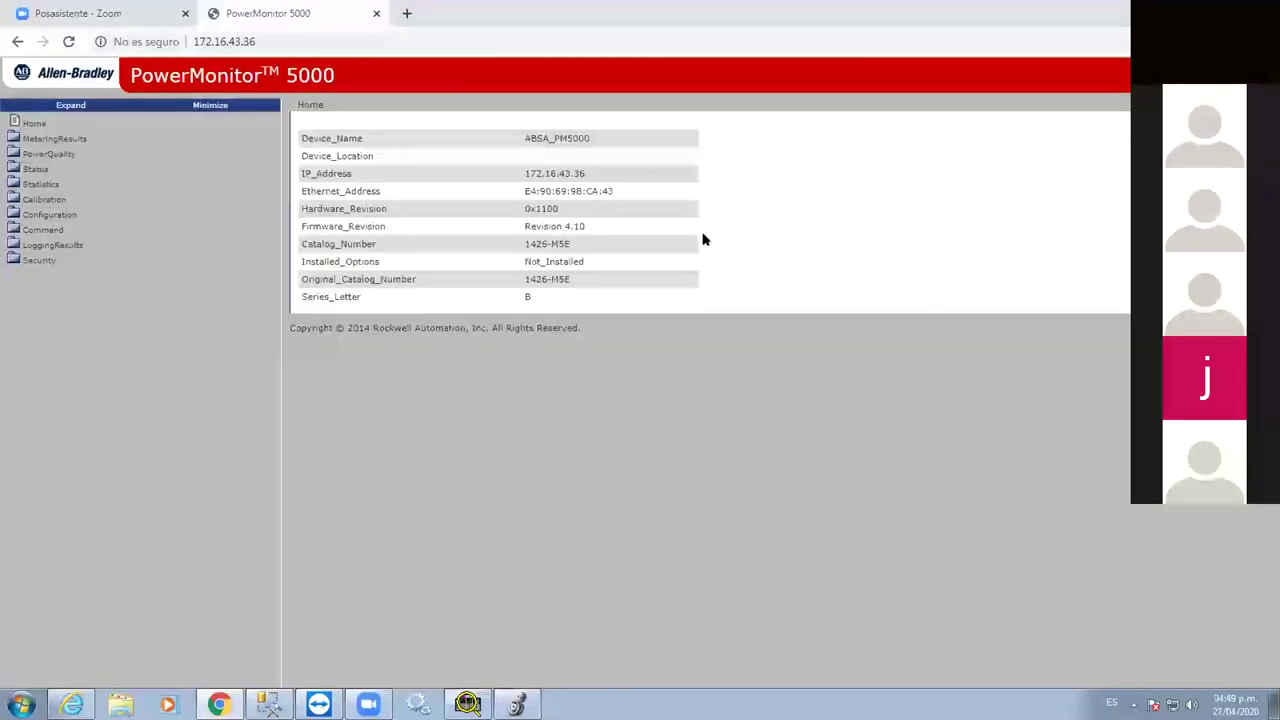
drag(620, 174, 524, 191)
drag(612, 140, 520, 140)
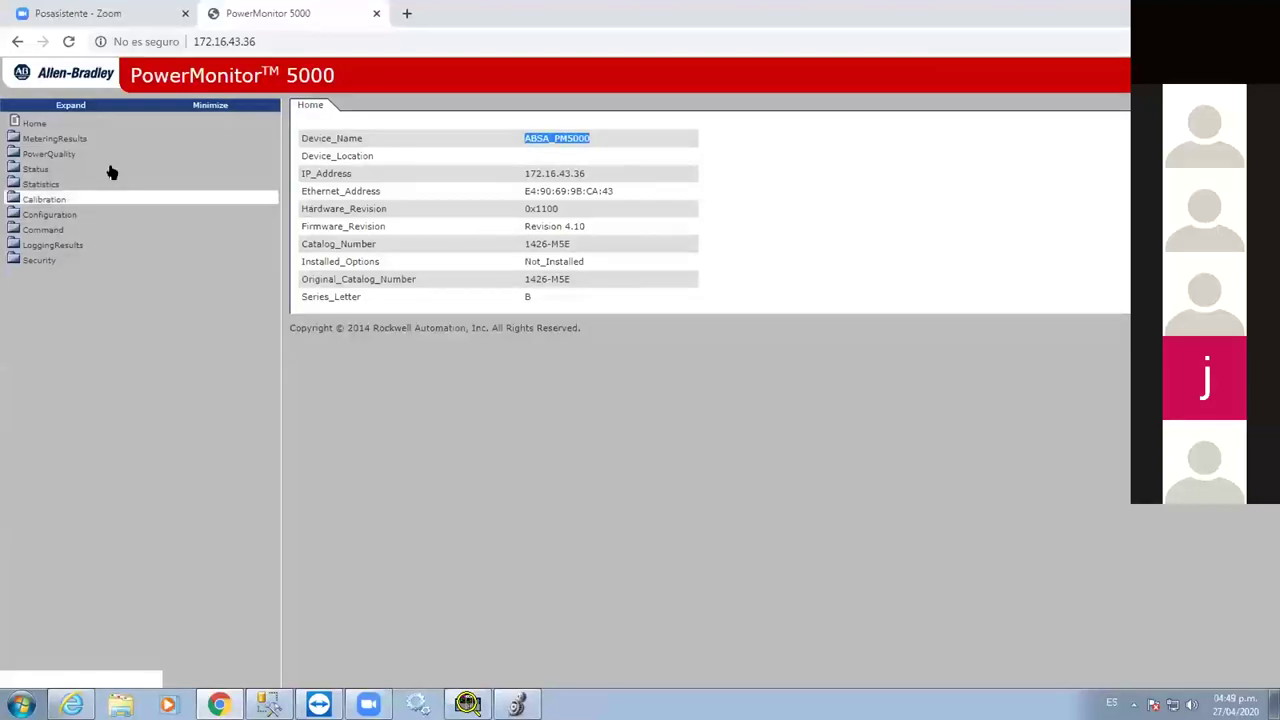
Show the MeteringResults Energy_Demand readings and scroll through them before returning to EnergyMetrix
click(60, 138)
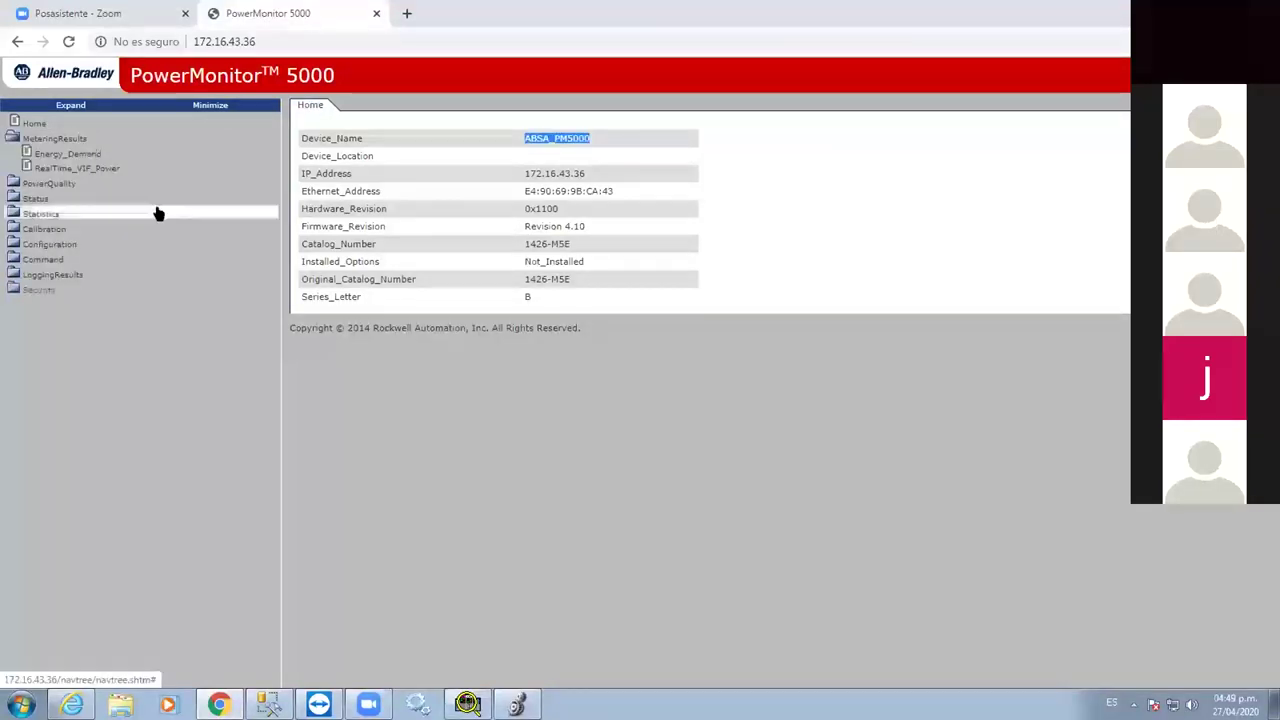
click(95, 153)
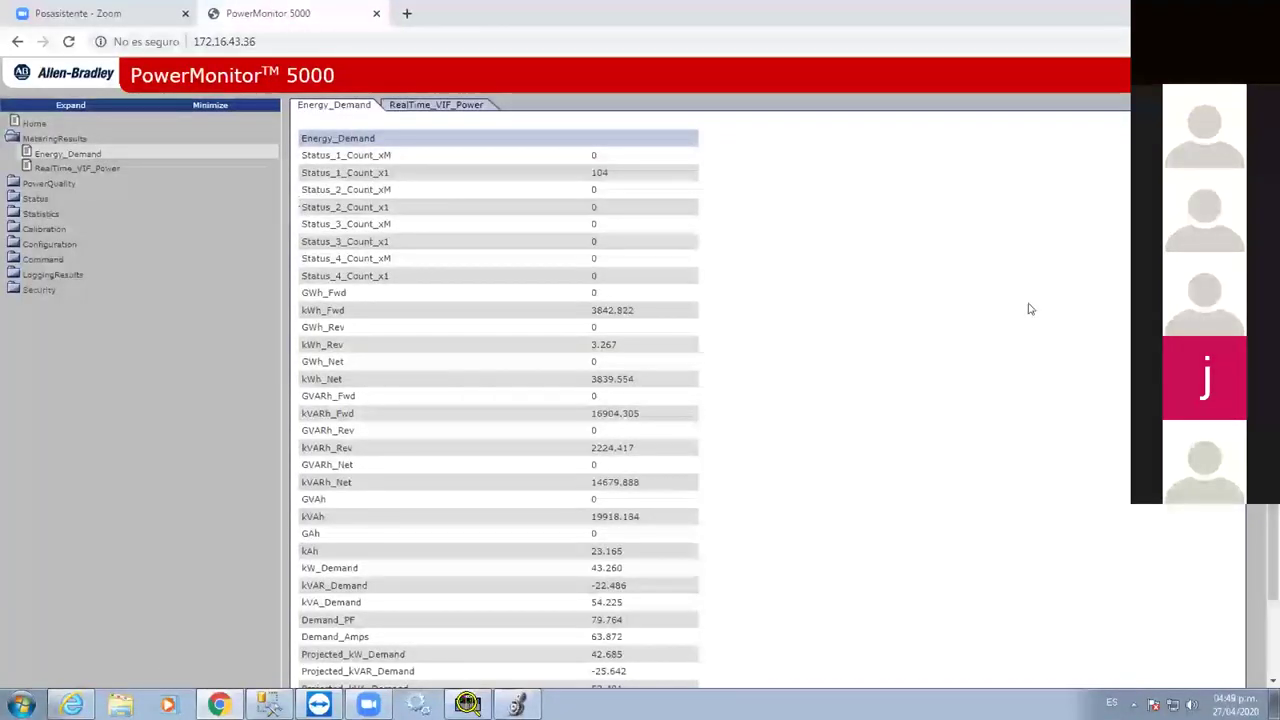
scroll(680, 394, down, 2)
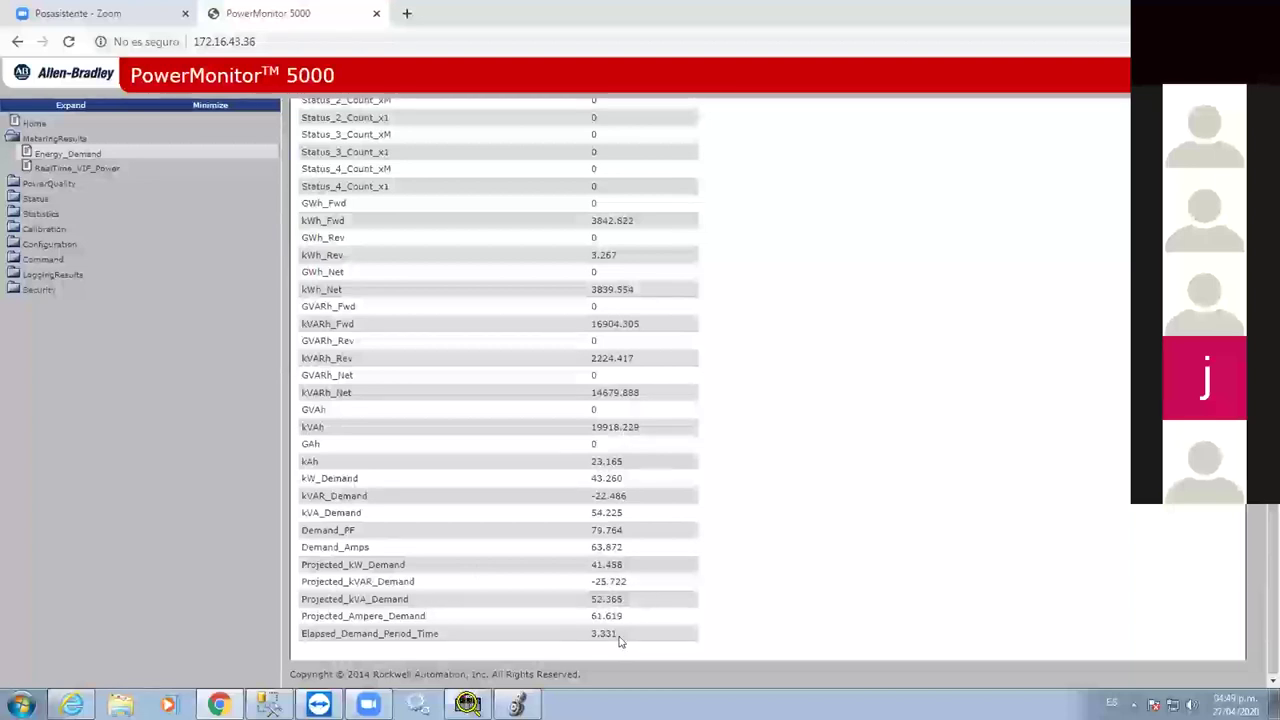
scroll(523, 565, down, 2)
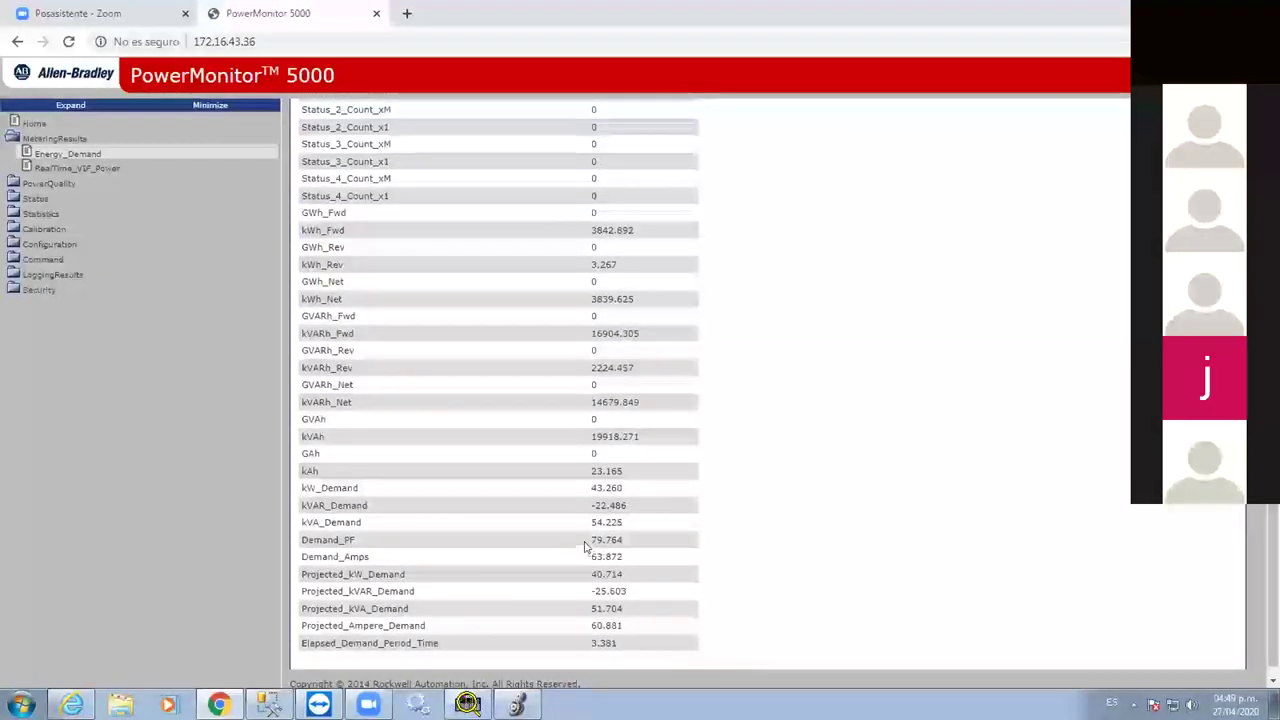
scroll(584, 545, down, 1)
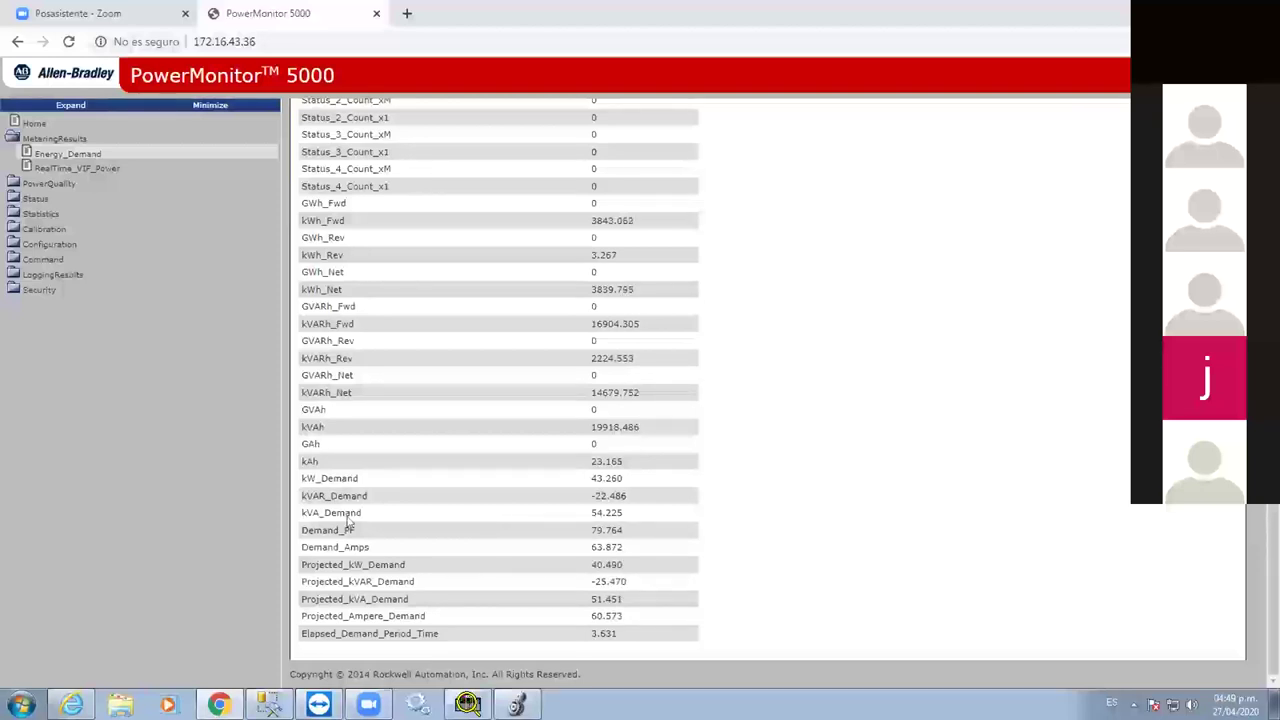
key(alt+Tab)
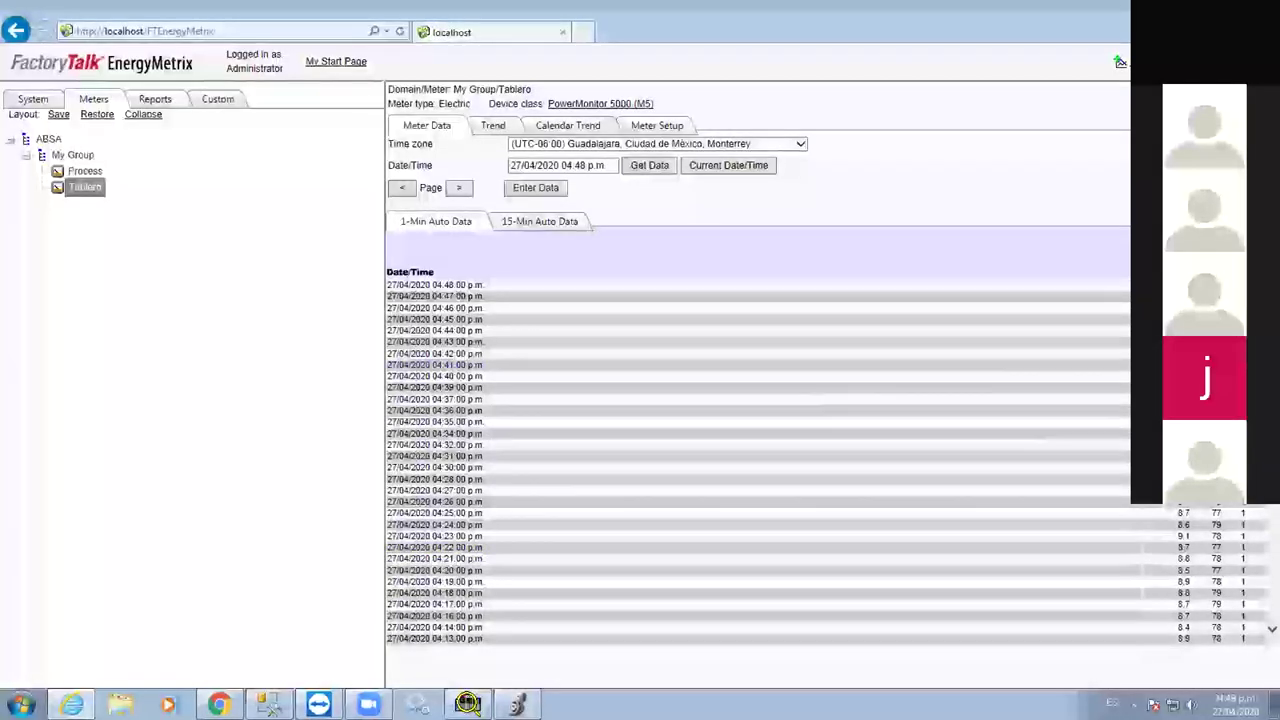
Page back four times through the Tablero 1-minute log toward the 10:48 a.m. readings
click(400, 189)
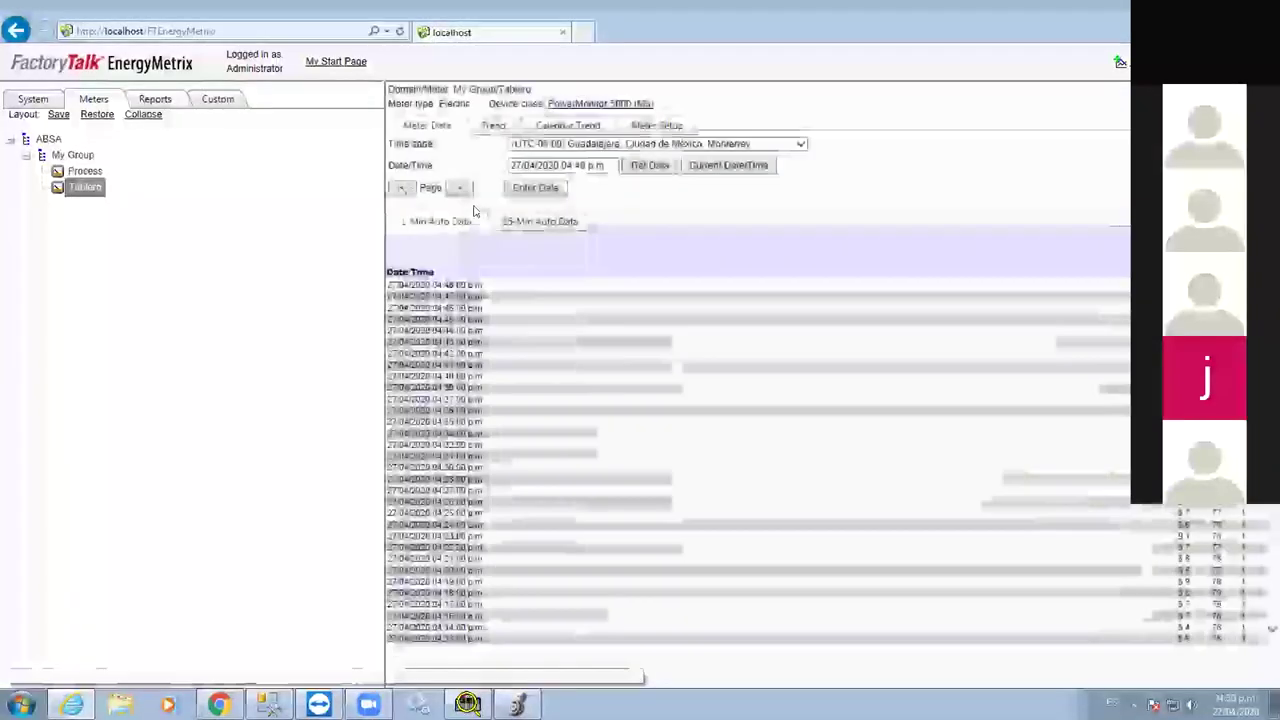
click(400, 189)
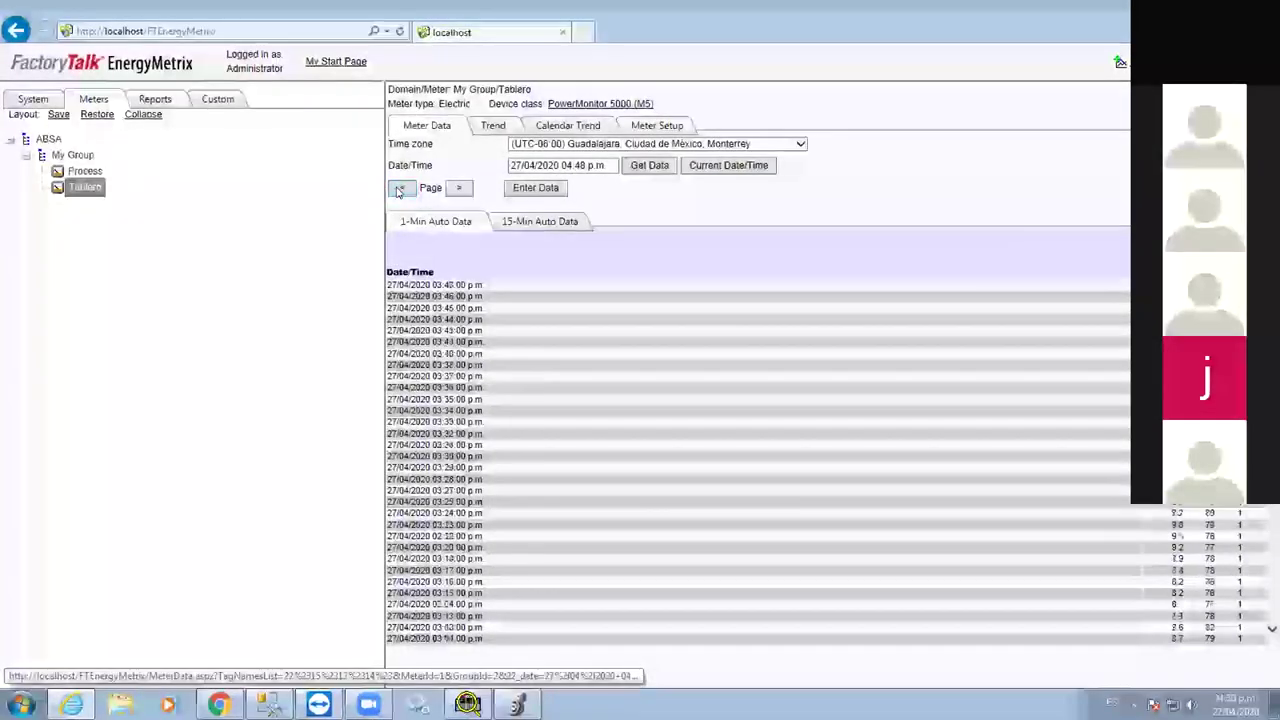
click(400, 189)
click(400, 189)
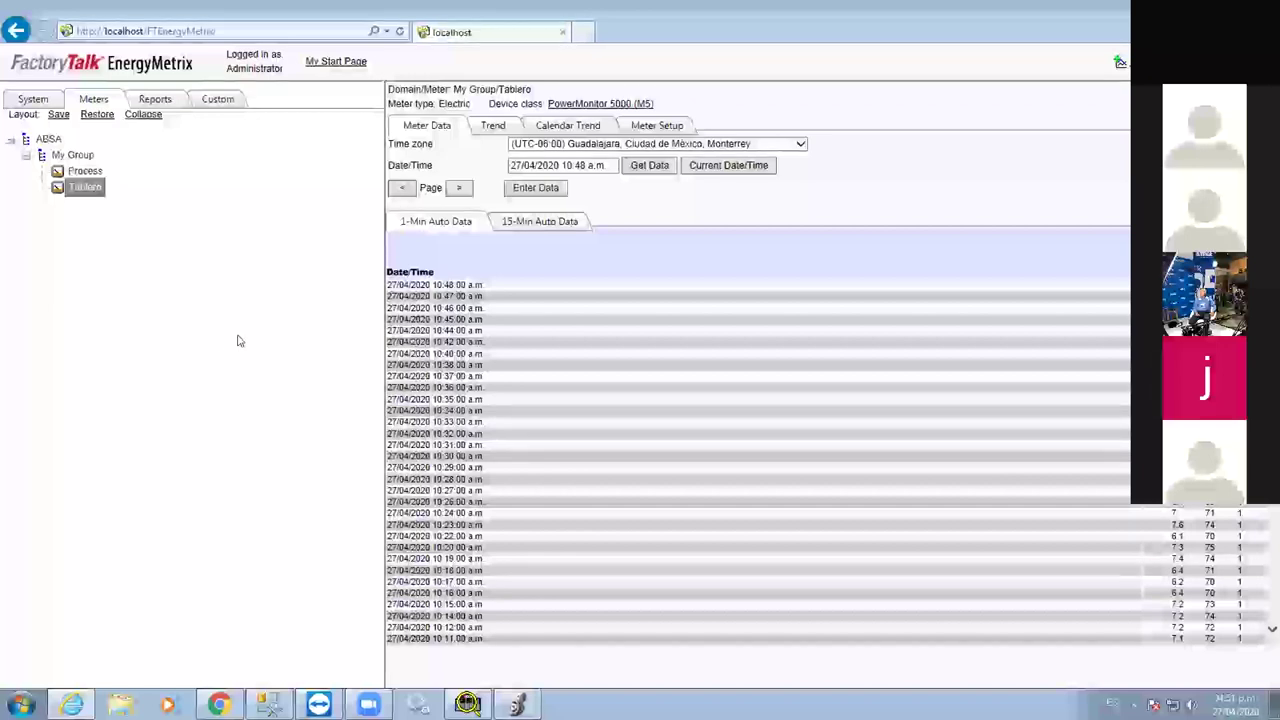
key(alt+Tab)
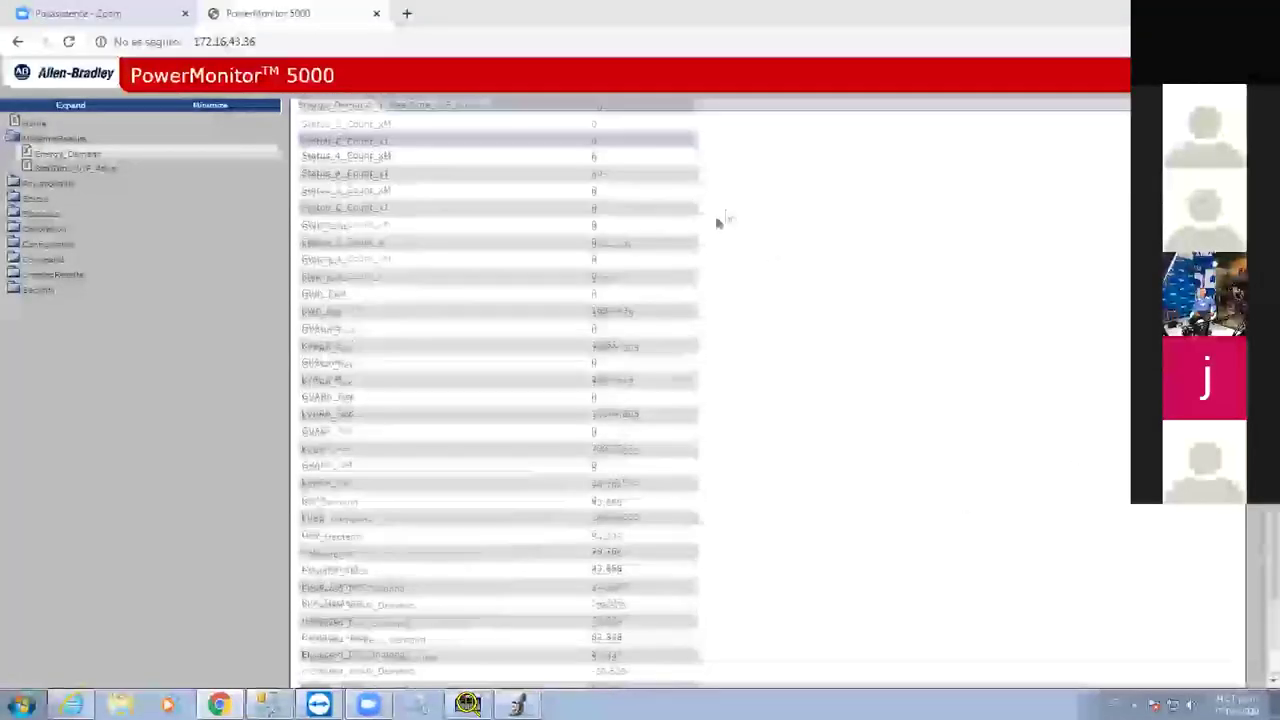
Scroll through the RealTime_VIF_Power table of phase voltages, currents and Total_kW 42.210
scroll(706, 231, down, 3)
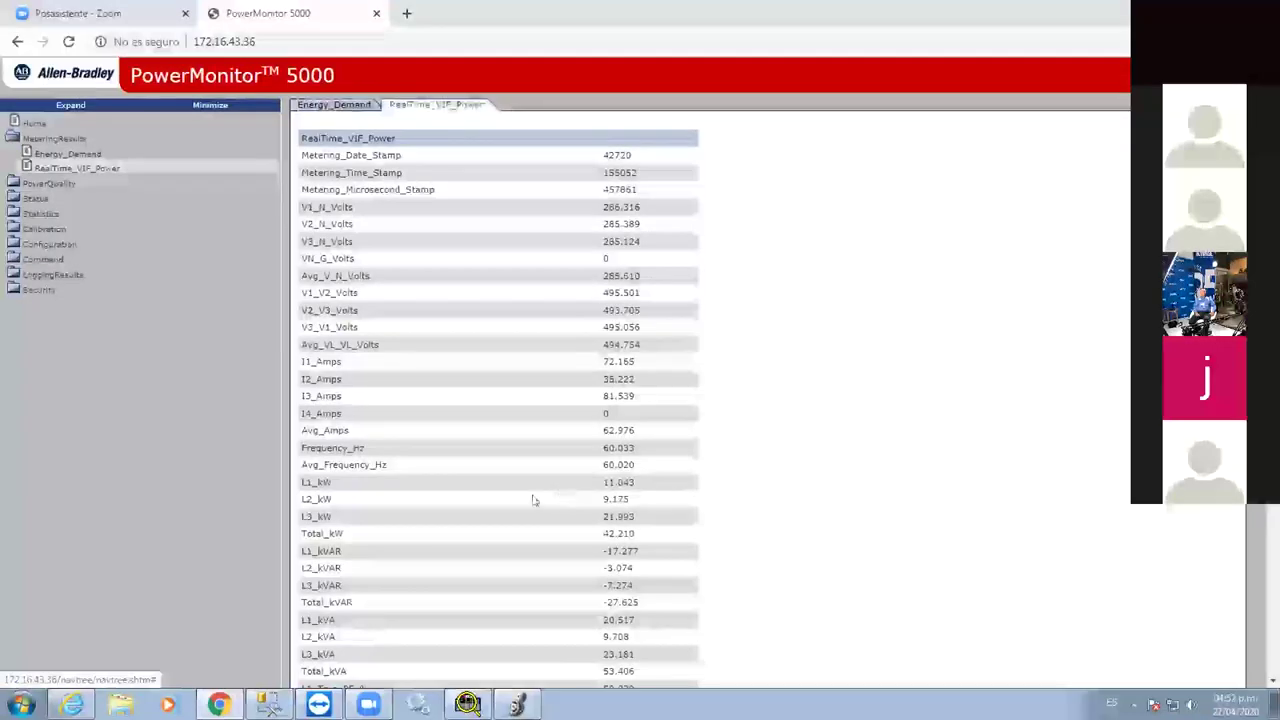
scroll(535, 545, down, 5)
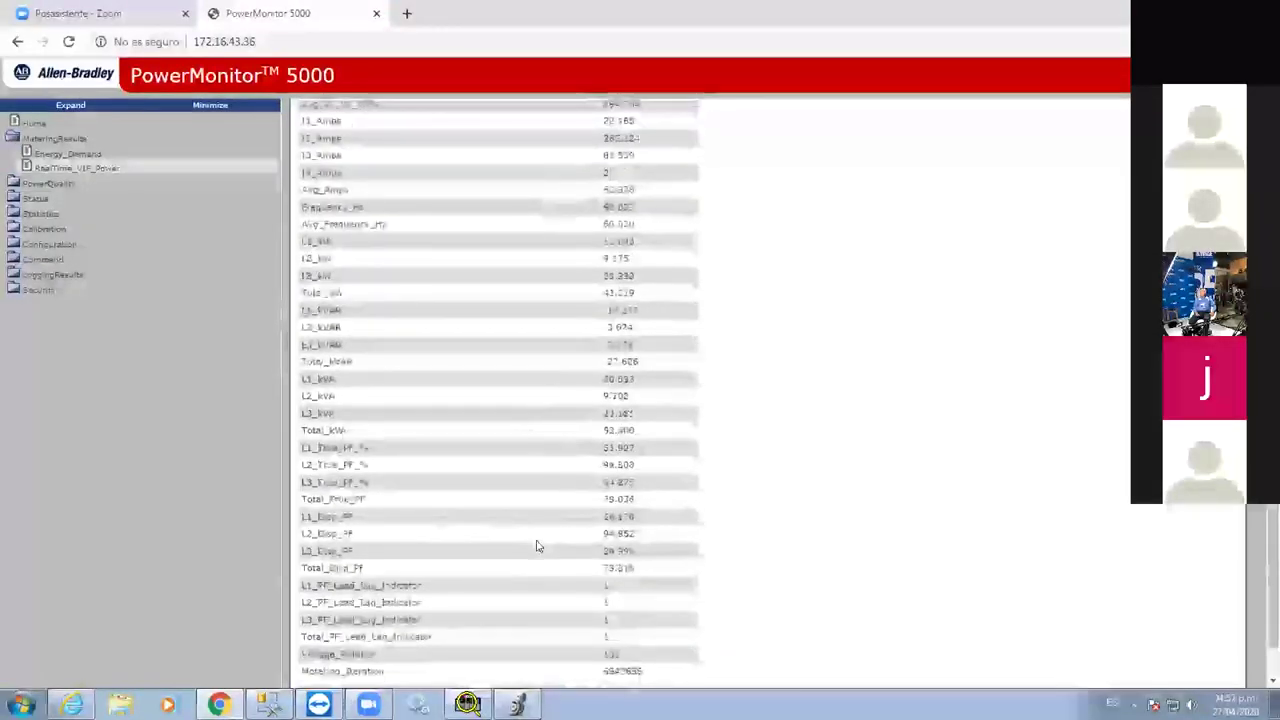
scroll(550, 545, up, 3)
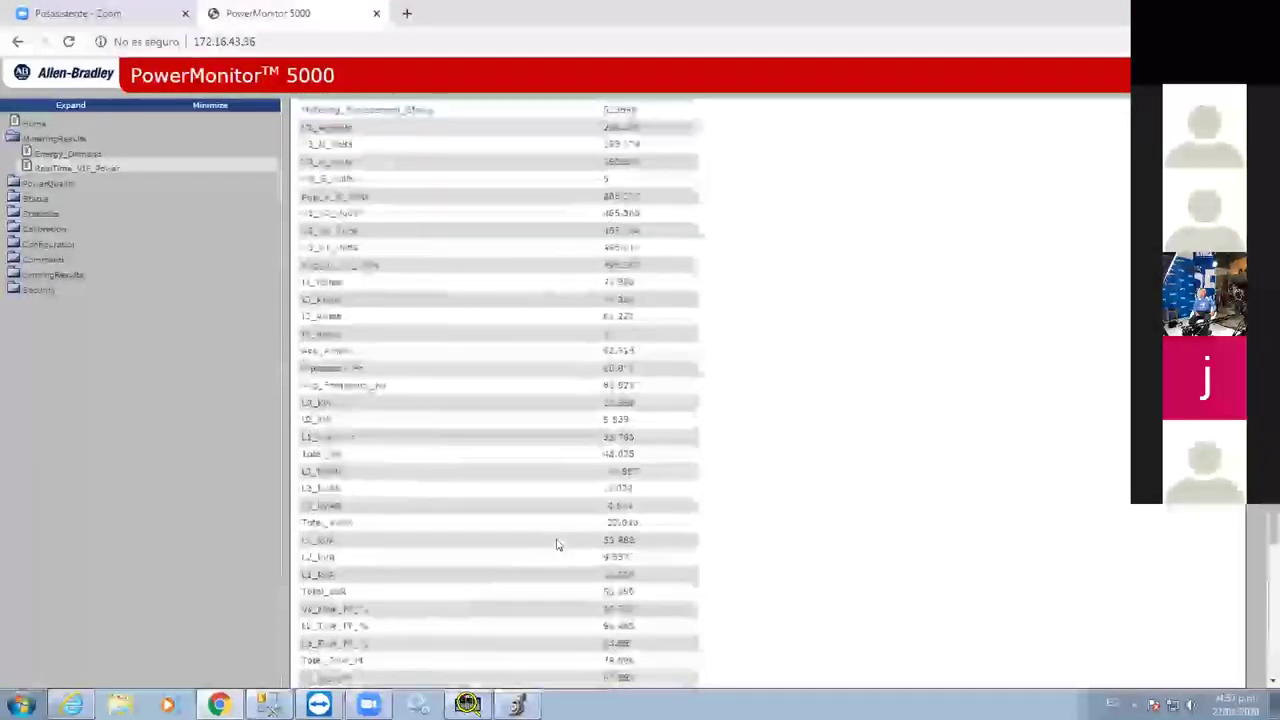
scroll(557, 545, up, 2)
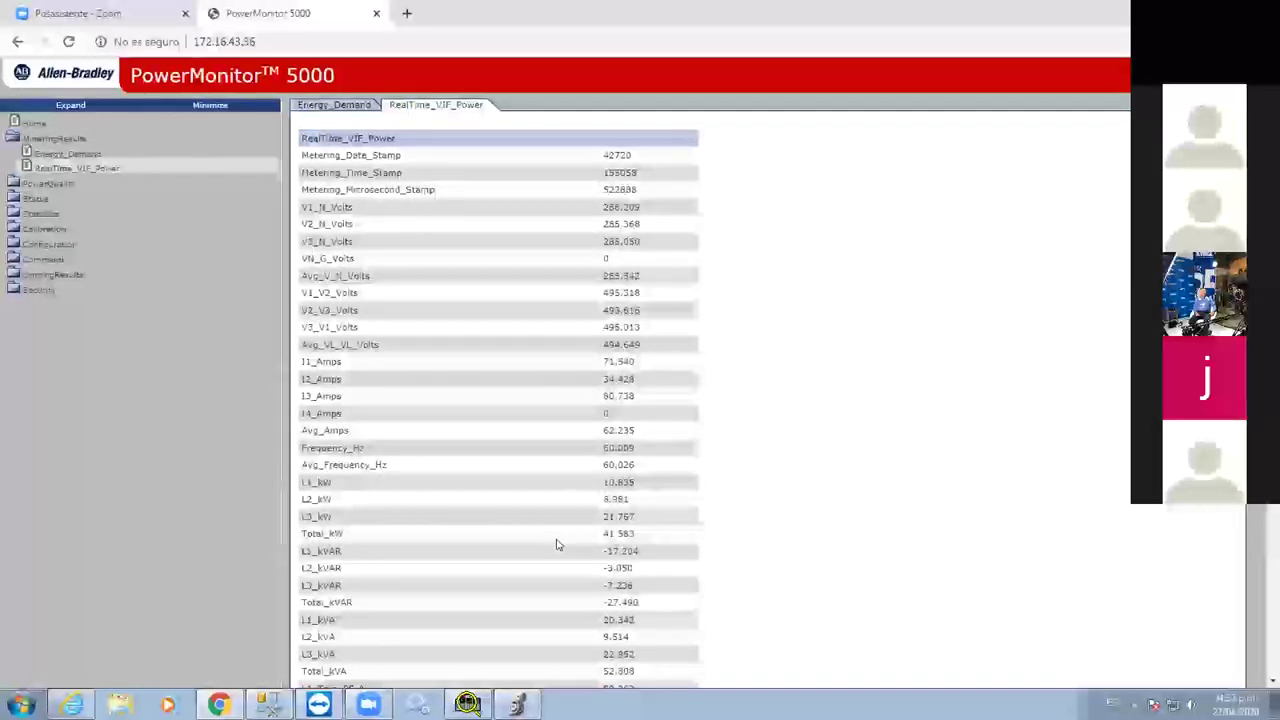